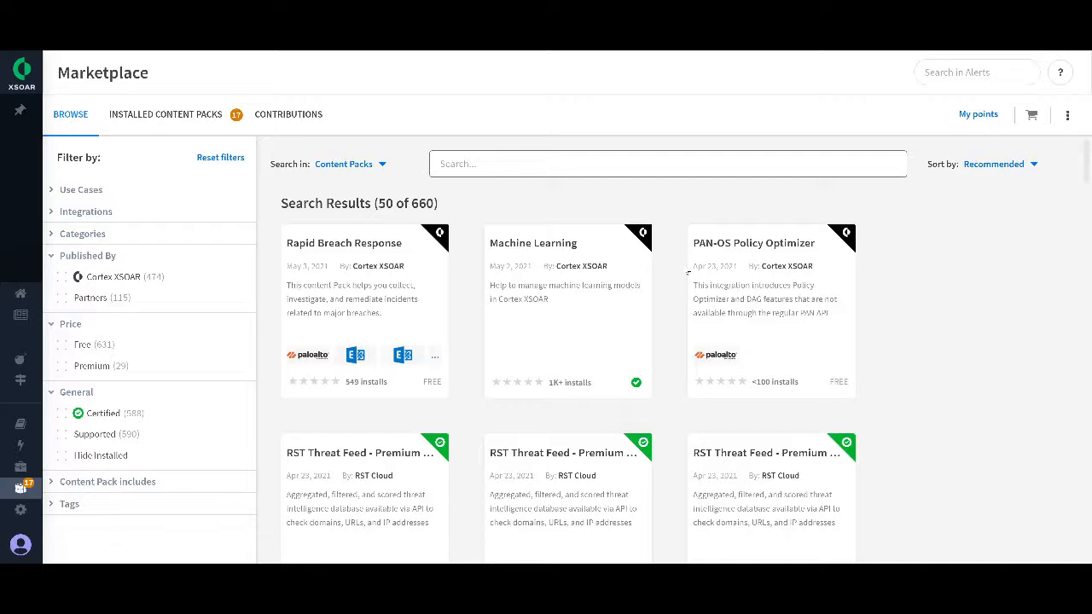
Step: Open the Machine Learning content pack and examine its included automations and playbooks
click(585, 304)
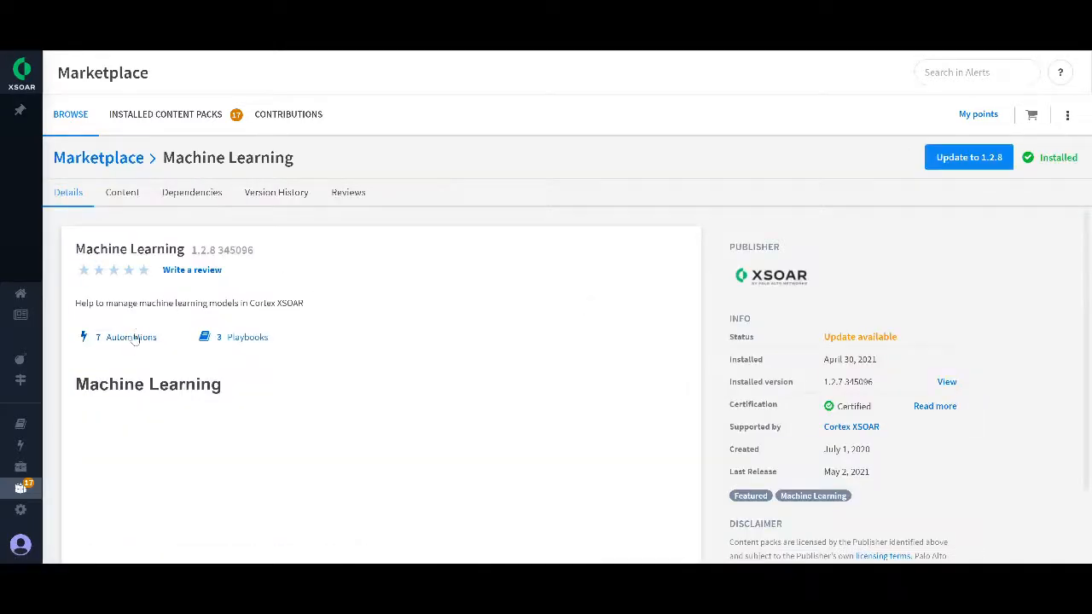
click(131, 337)
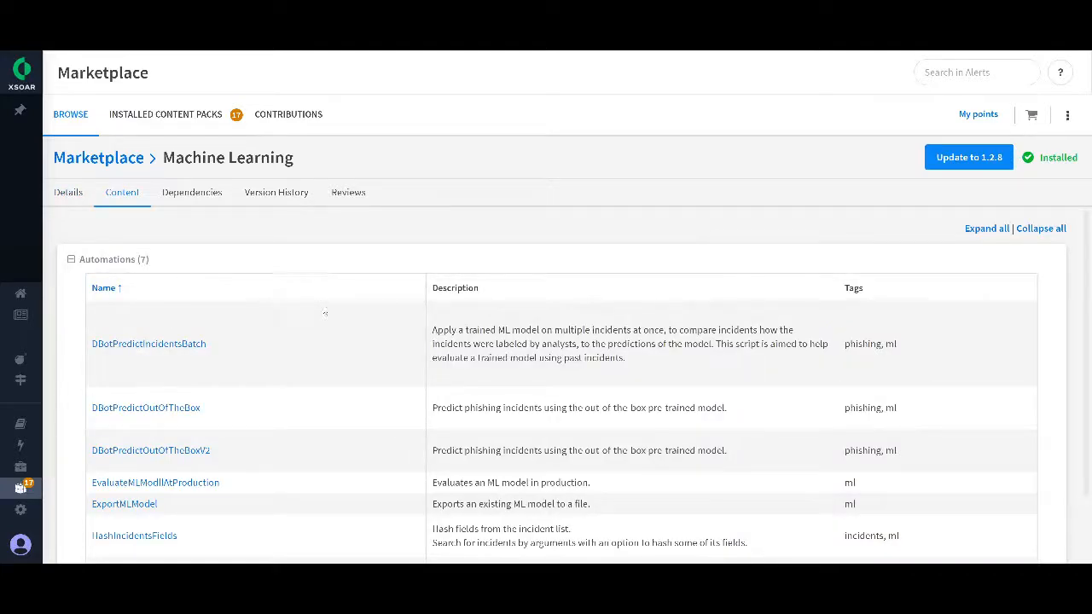
scroll(320, 313, down, 1)
click(104, 534)
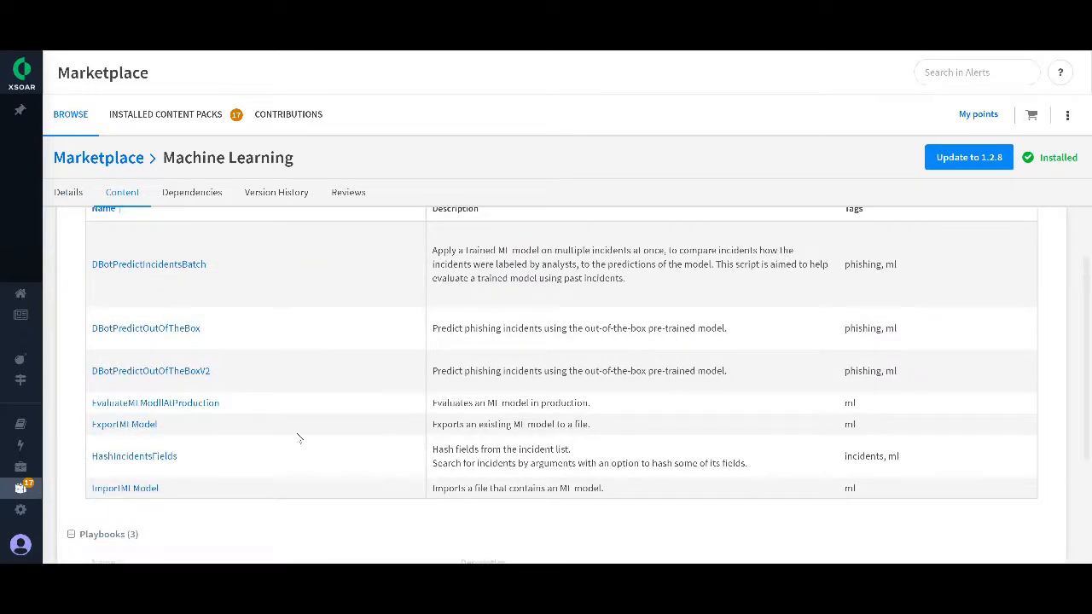
scroll(300, 435, down, 2)
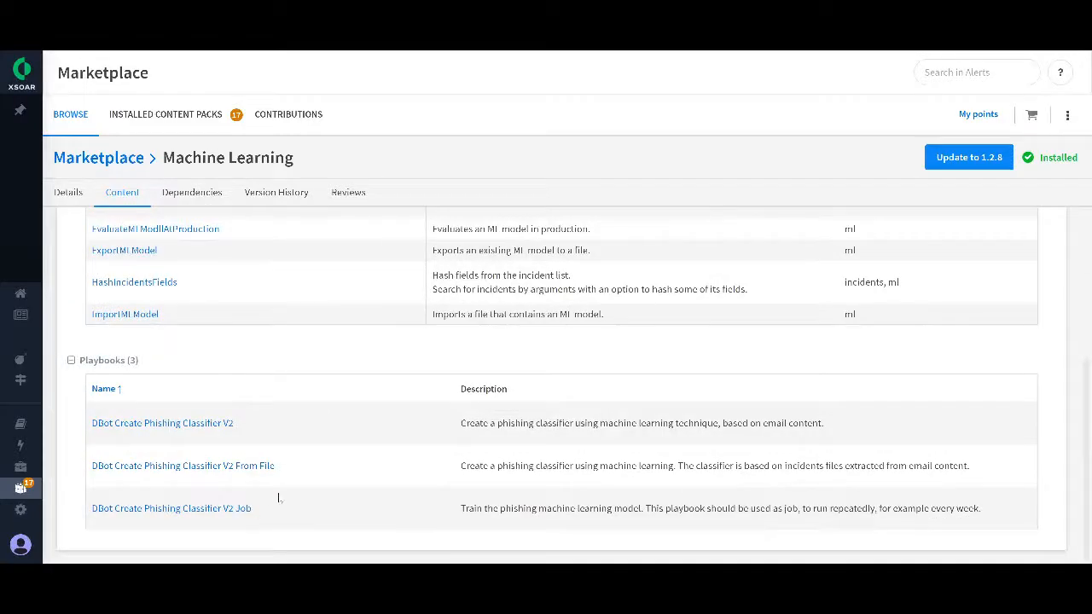
scroll(367, 462, up, 3)
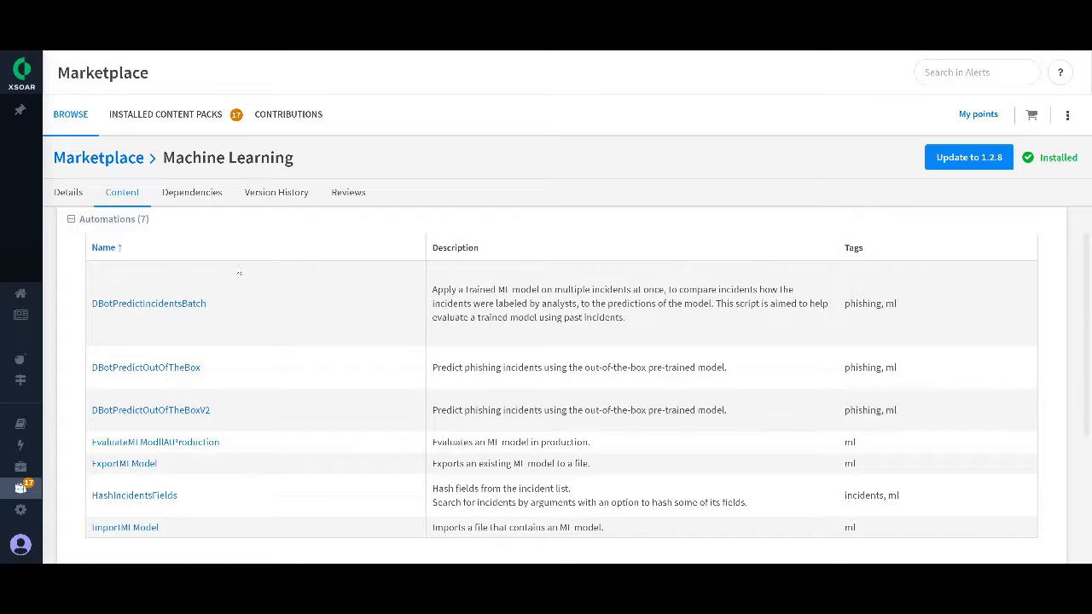
scroll(238, 273, down, 1)
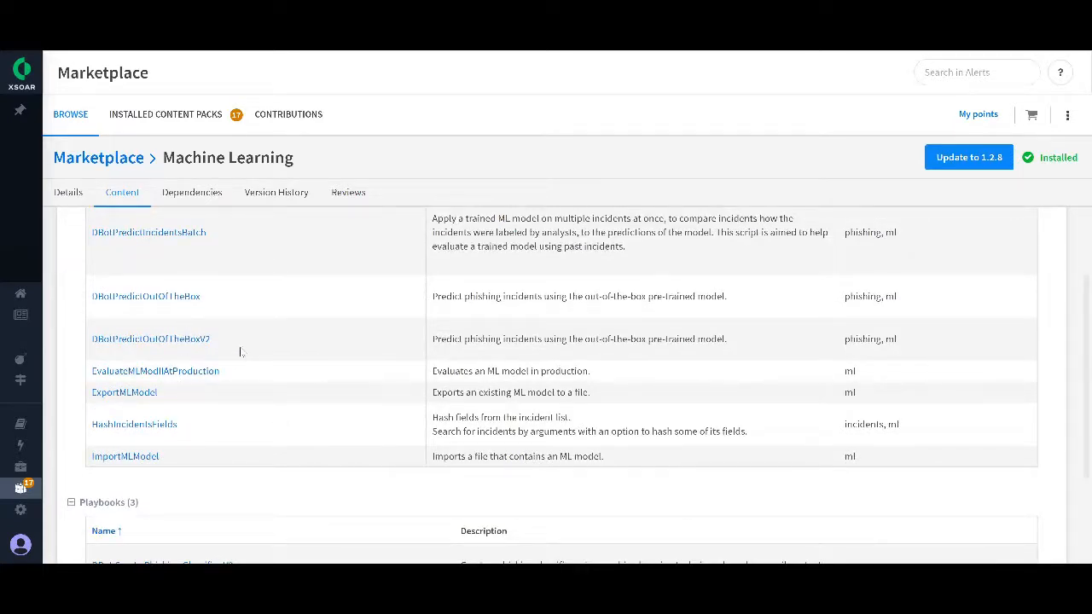
scroll(283, 369, down, 1)
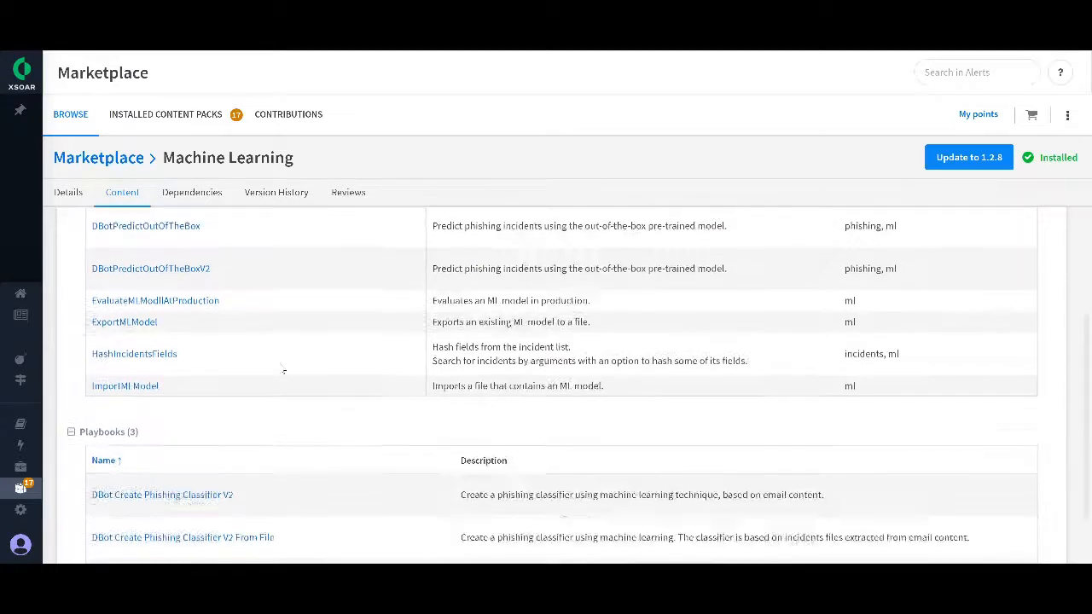
scroll(283, 370, down, 1)
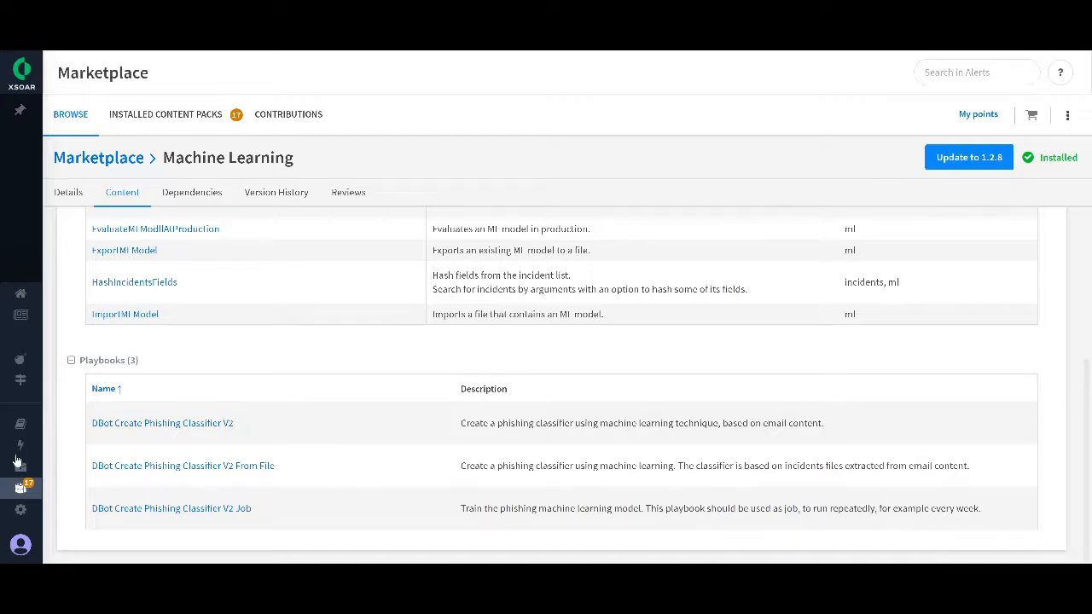
Step: Start a new phishing classifier in the ML Models settings and name it Importance
mouse_move(21, 465)
click(68, 511)
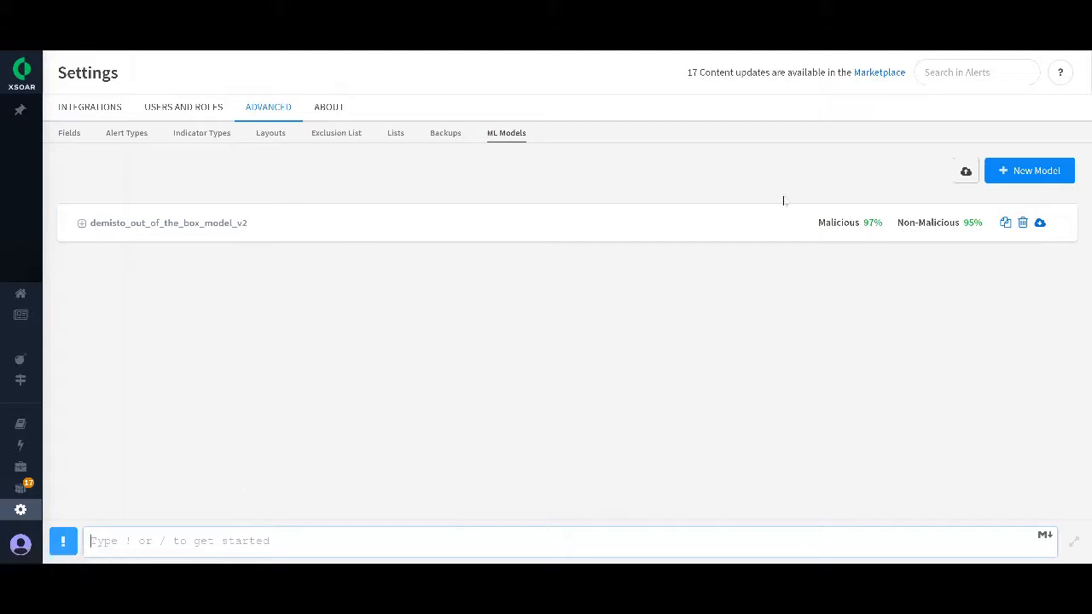
click(1037, 174)
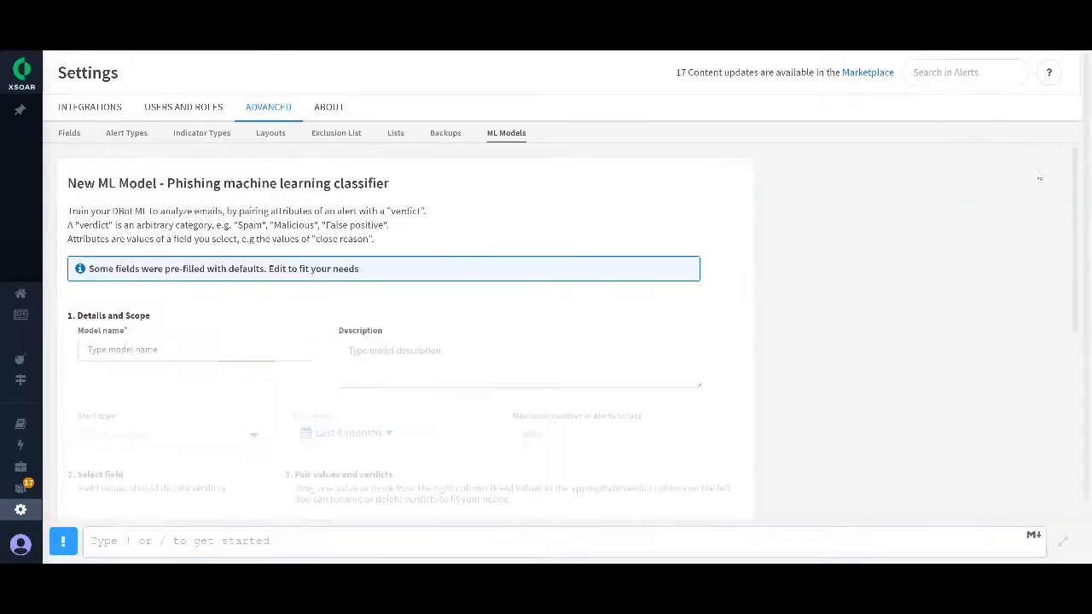
click(149, 344)
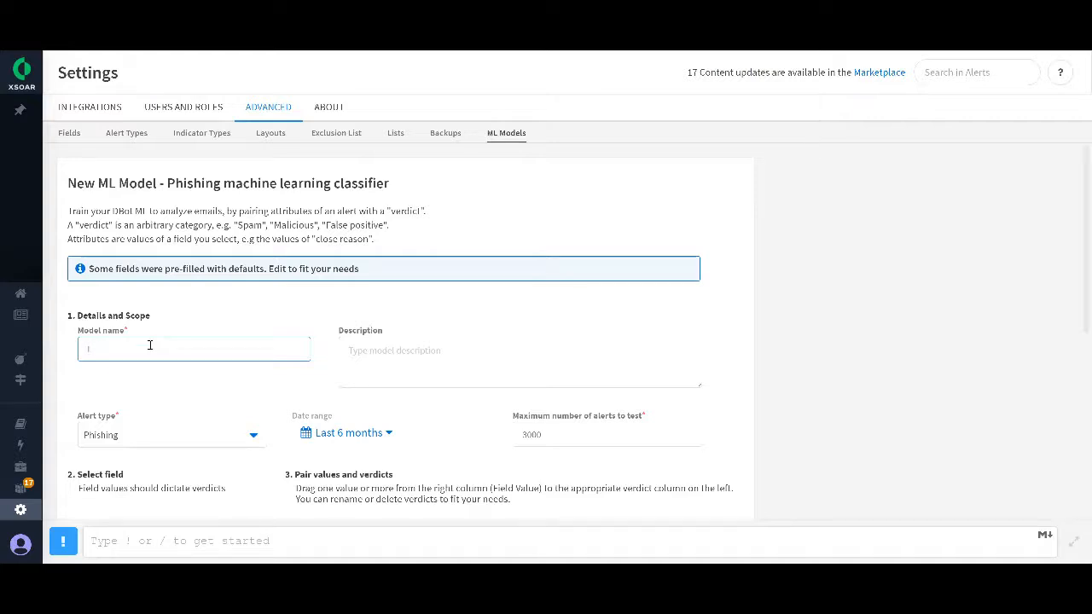
text(Impor)
text(tane)
text(e)
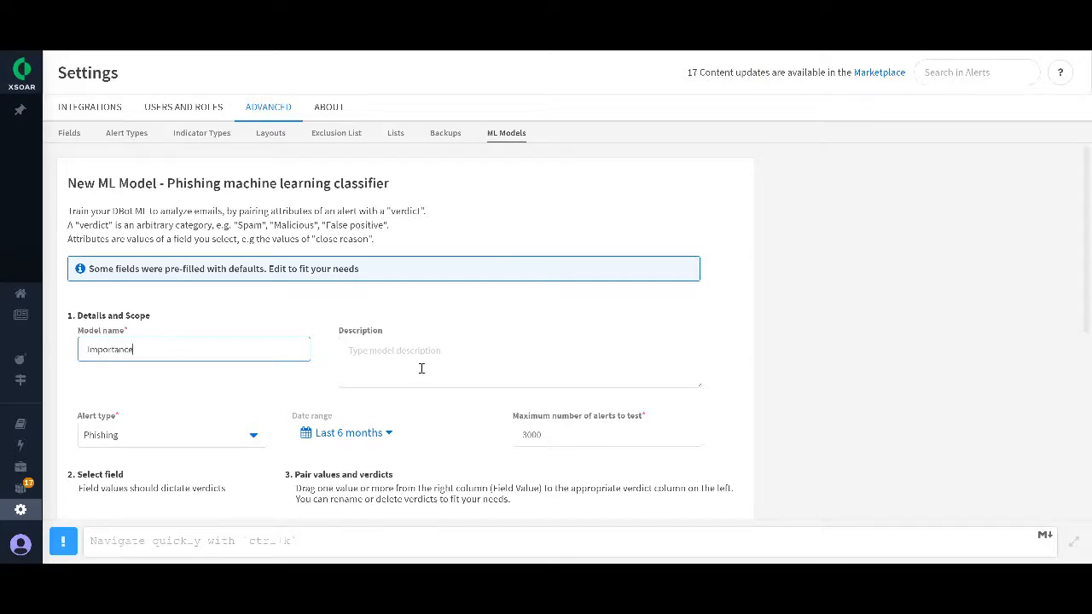
click(427, 362)
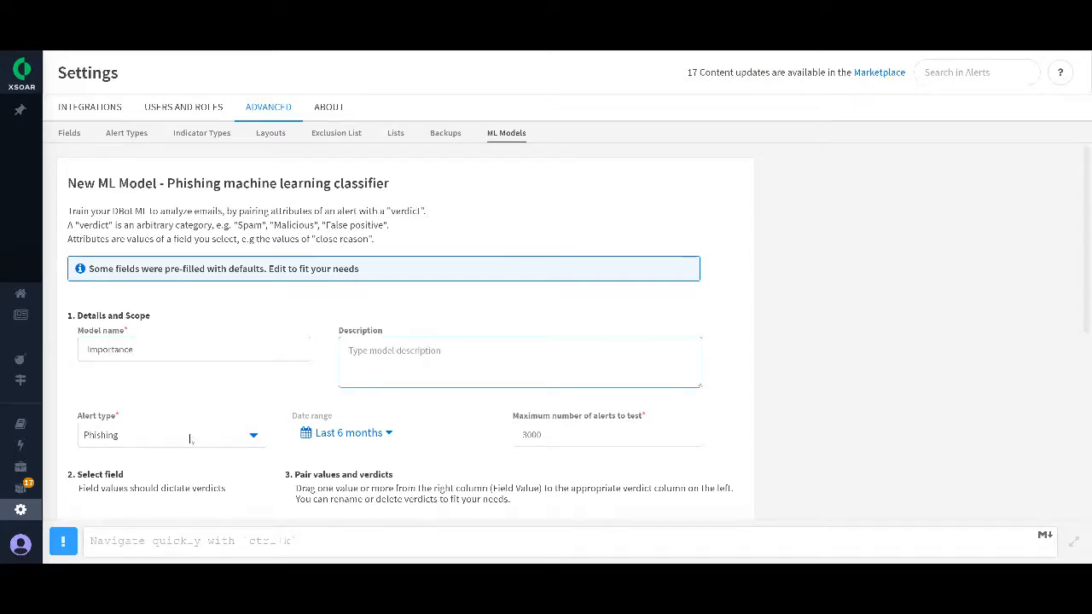
Step: Set the model's alert type to Phishing_anh and check the available date range options
scroll(244, 383, down, 1)
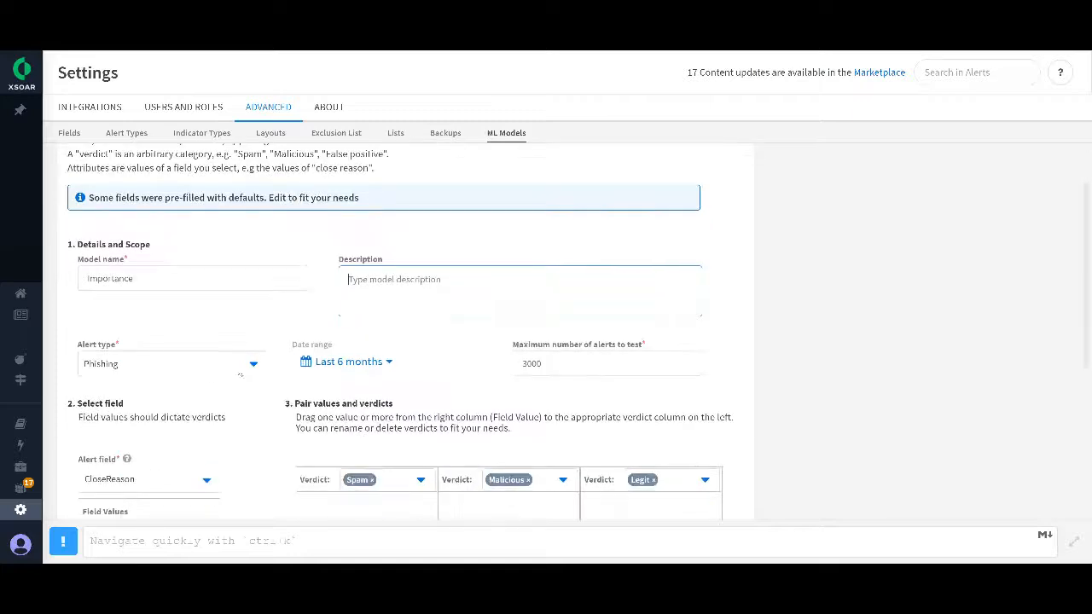
click(240, 367)
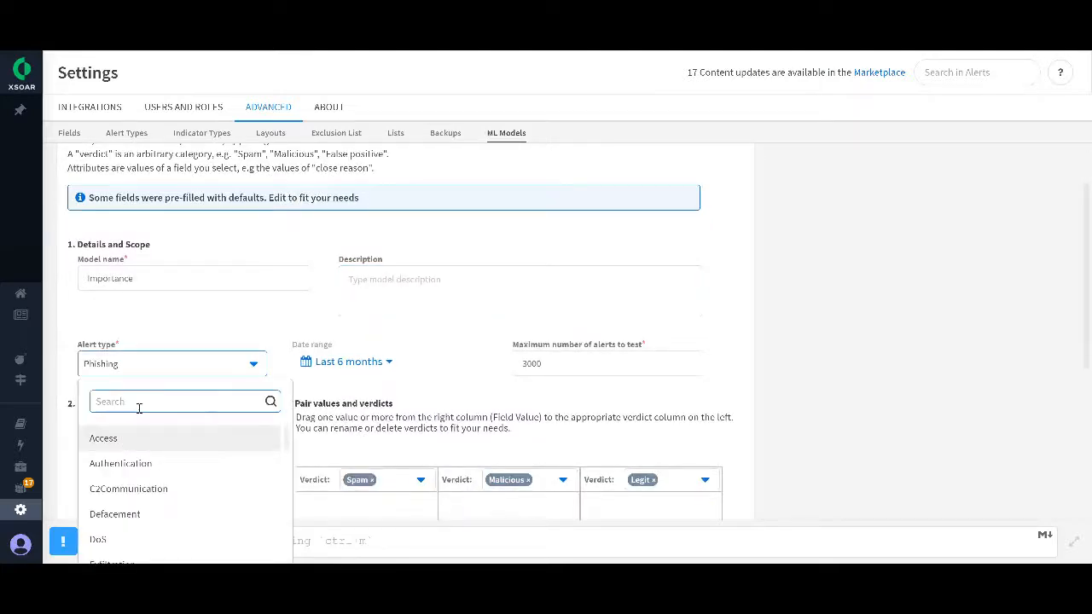
text(Ph)
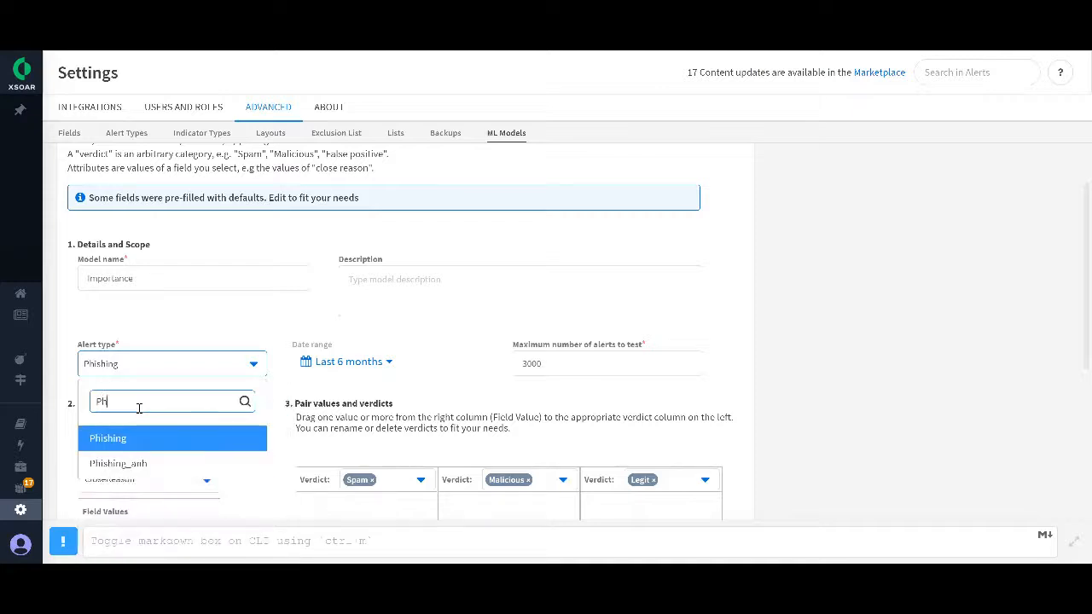
click(210, 460)
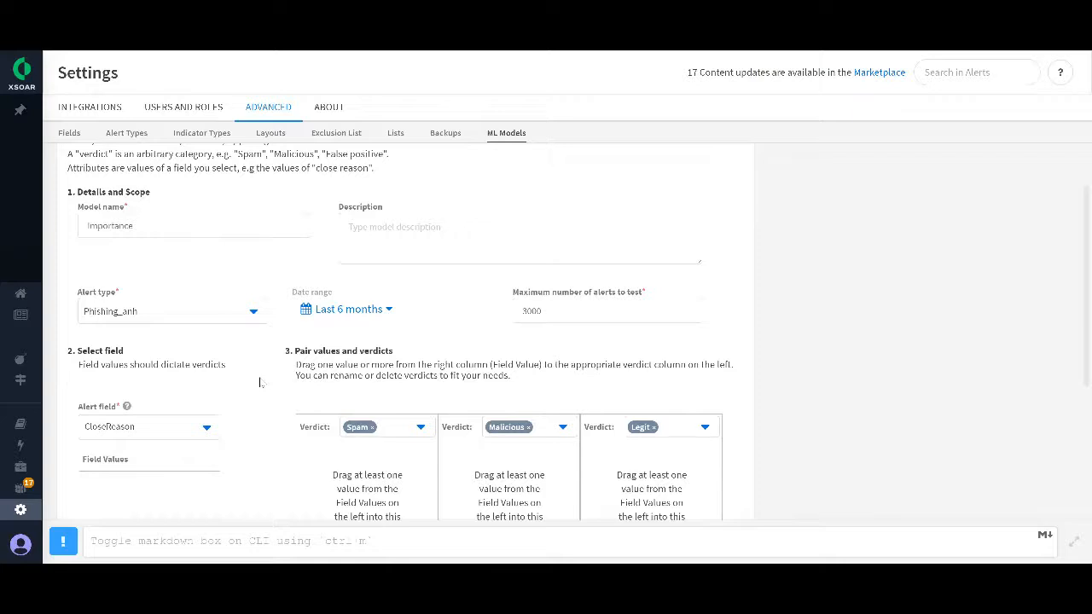
click(348, 309)
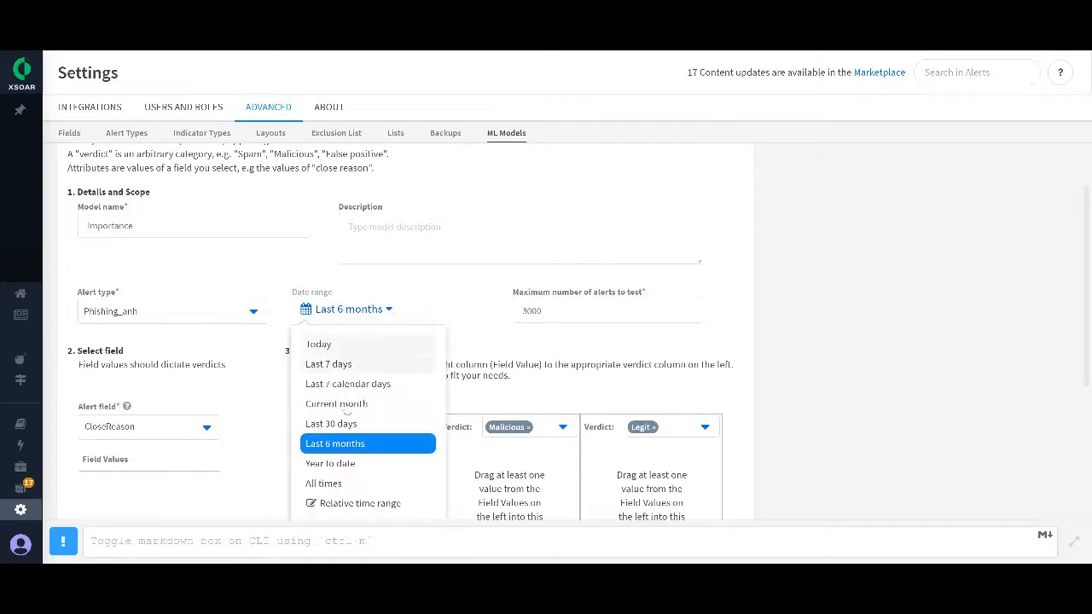
click(471, 322)
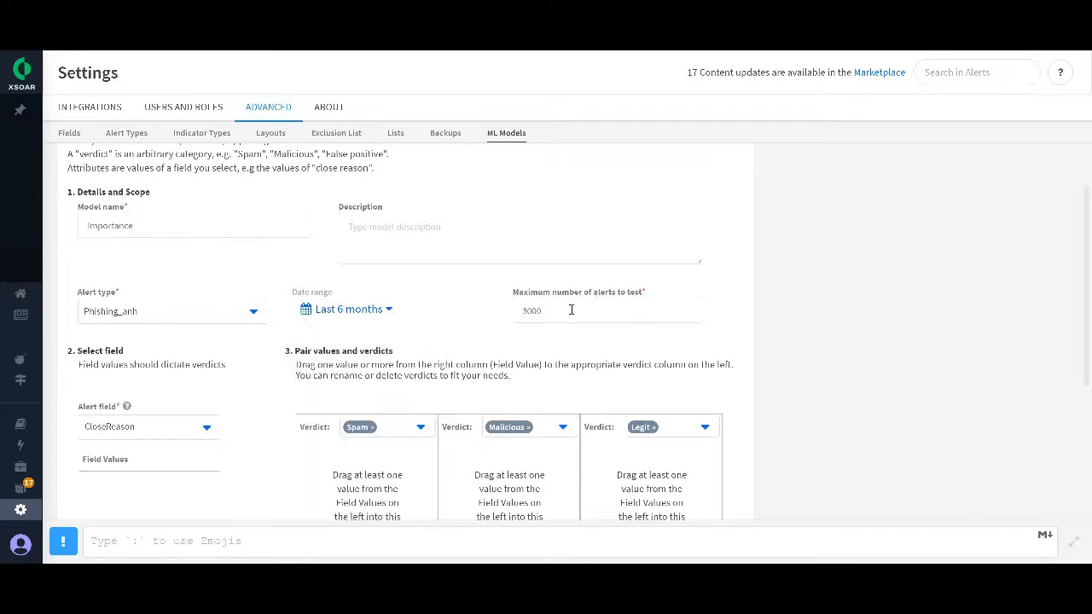
Step: Replace the Spam verdict of the first pairing column with a new verdict named Normal
scroll(358, 341, down, 1)
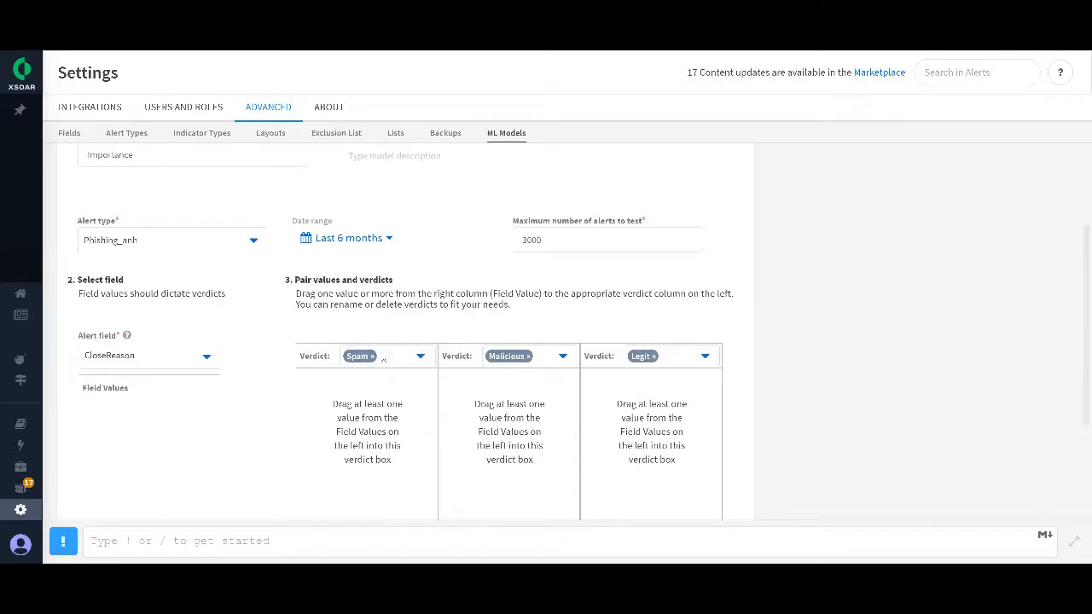
click(373, 356)
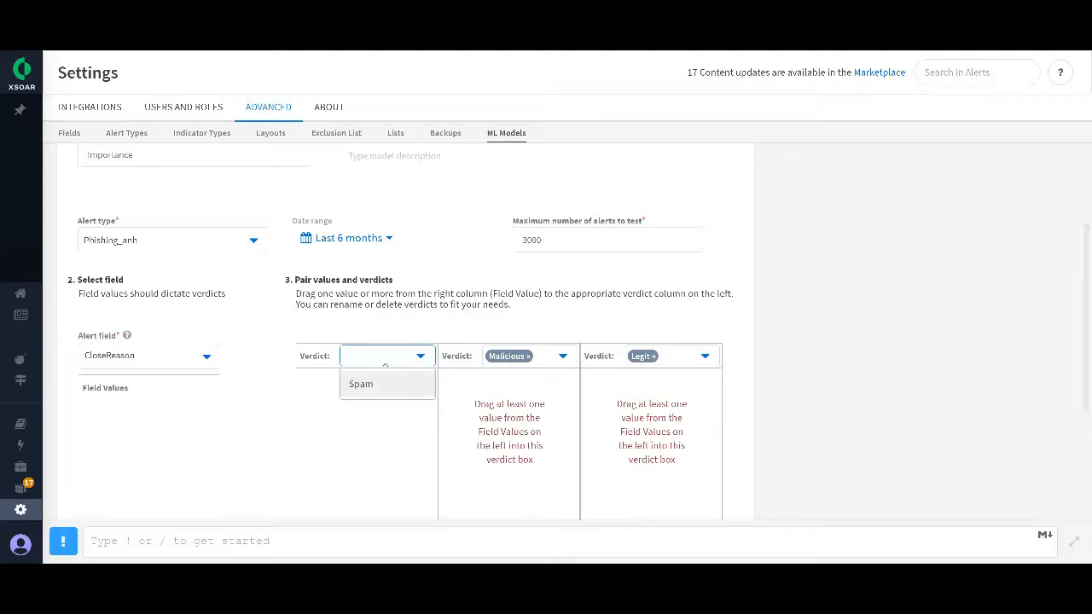
text(Normal)
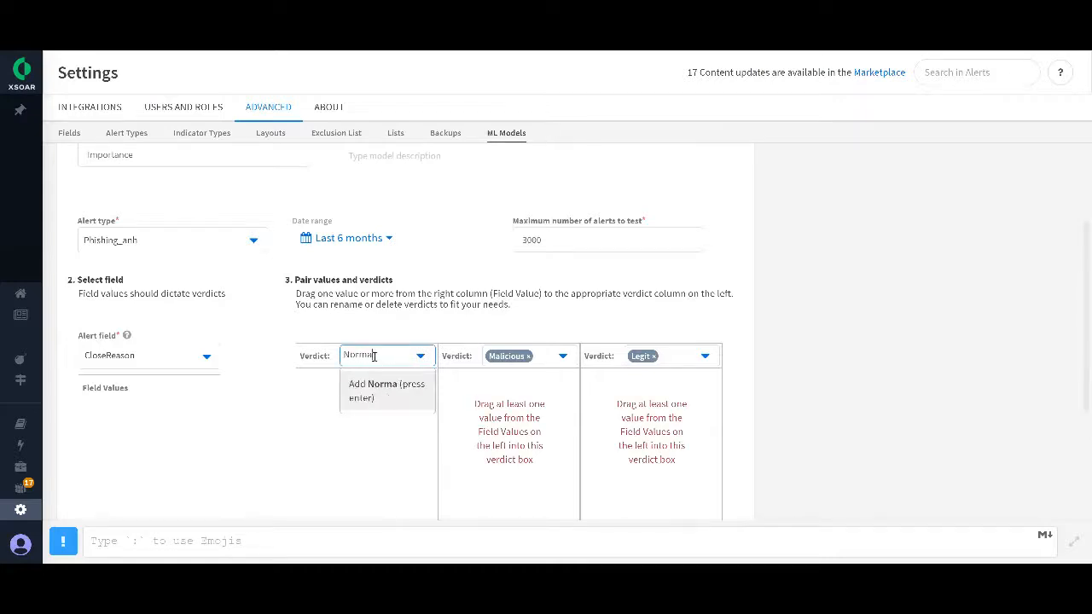
key(Return)
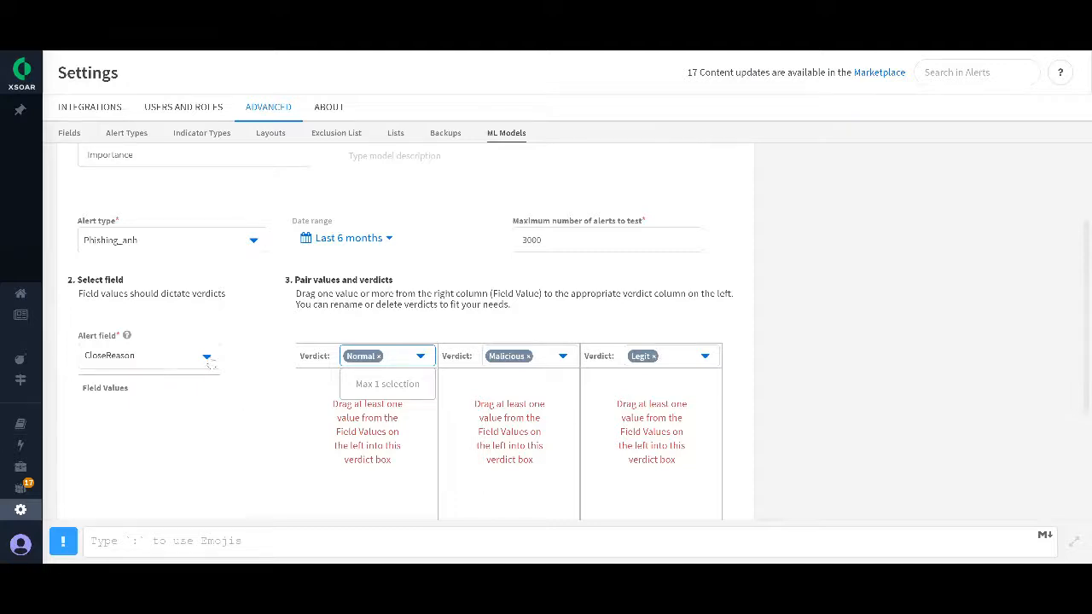
Step: Choose Sensitivity as the alert field whose values dictate the verdicts
click(209, 359)
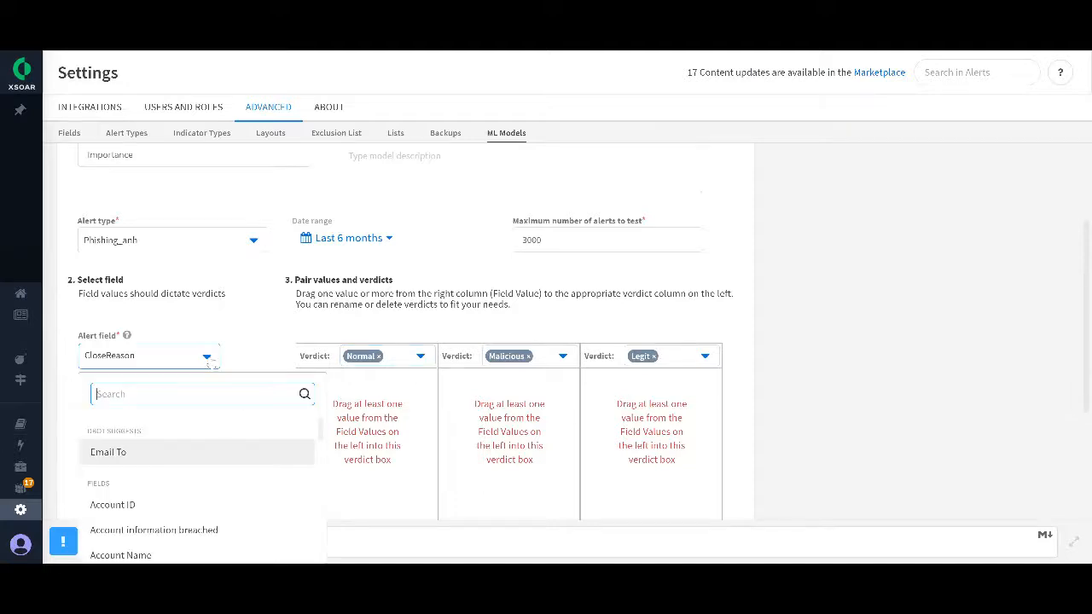
click(119, 453)
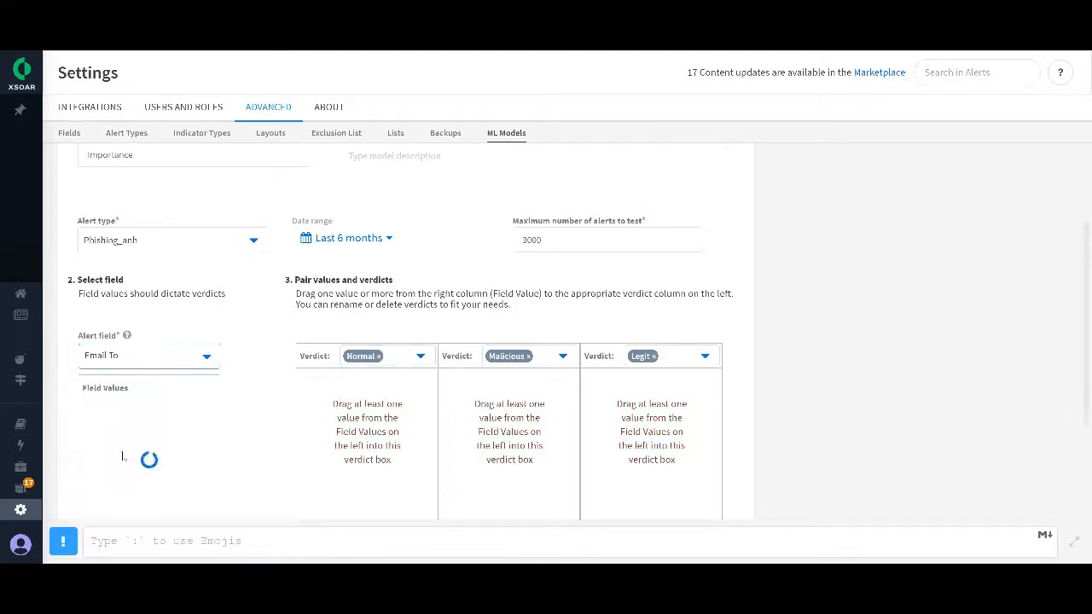
click(195, 359)
scroll(149, 448, down, 2)
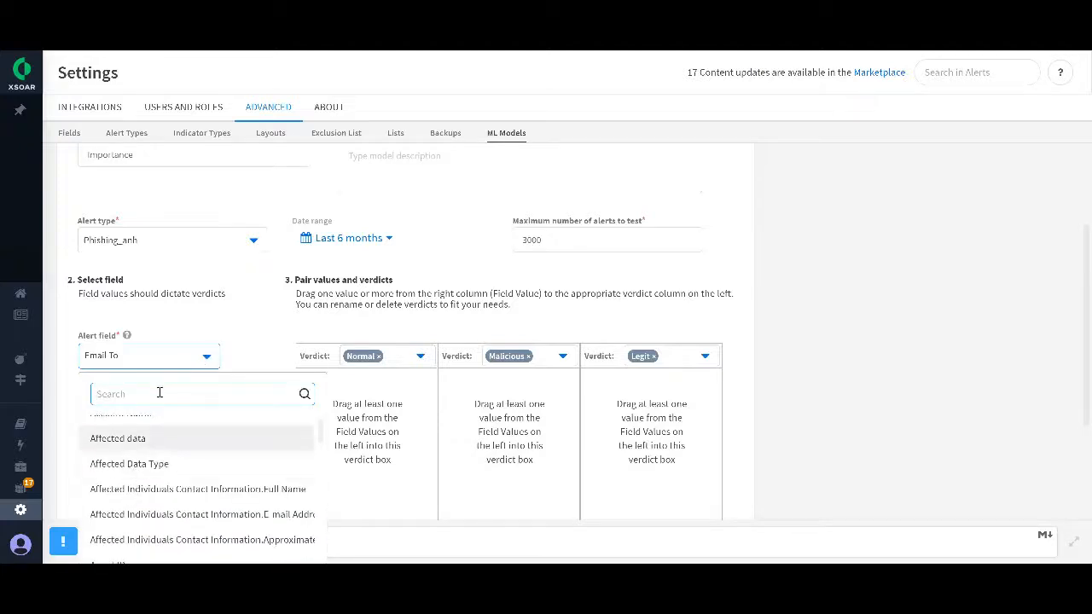
text(Im)
key(BackSpace)
key(BackSpace)
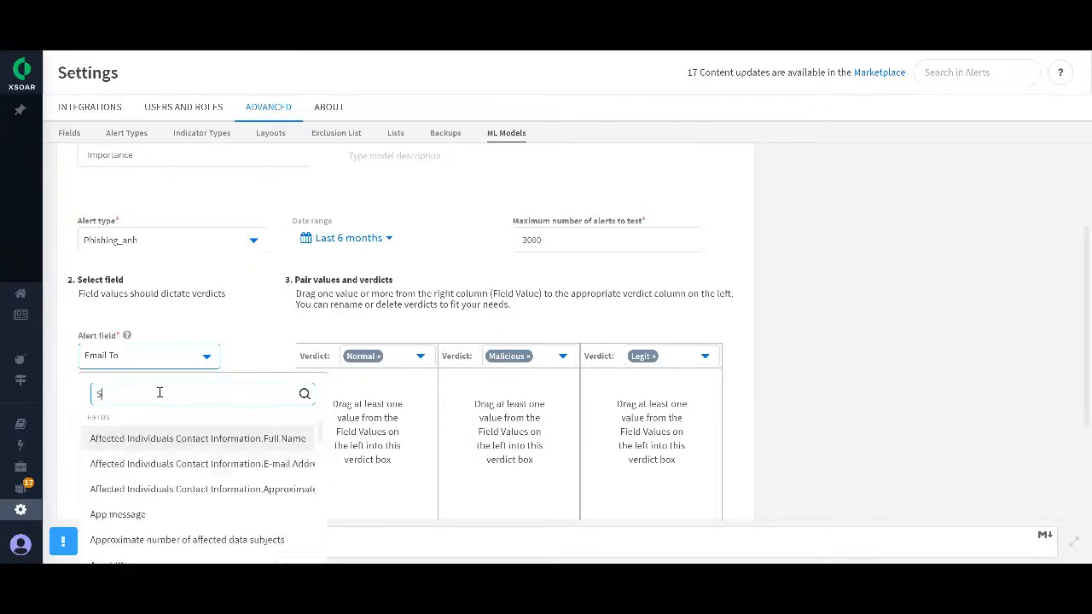
text(Sen)
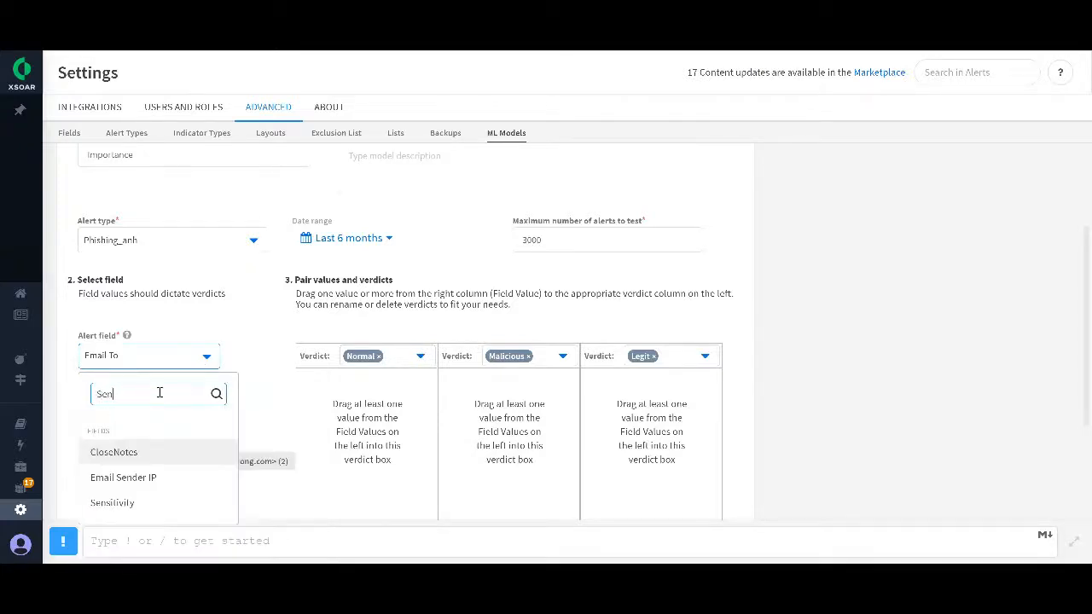
click(115, 503)
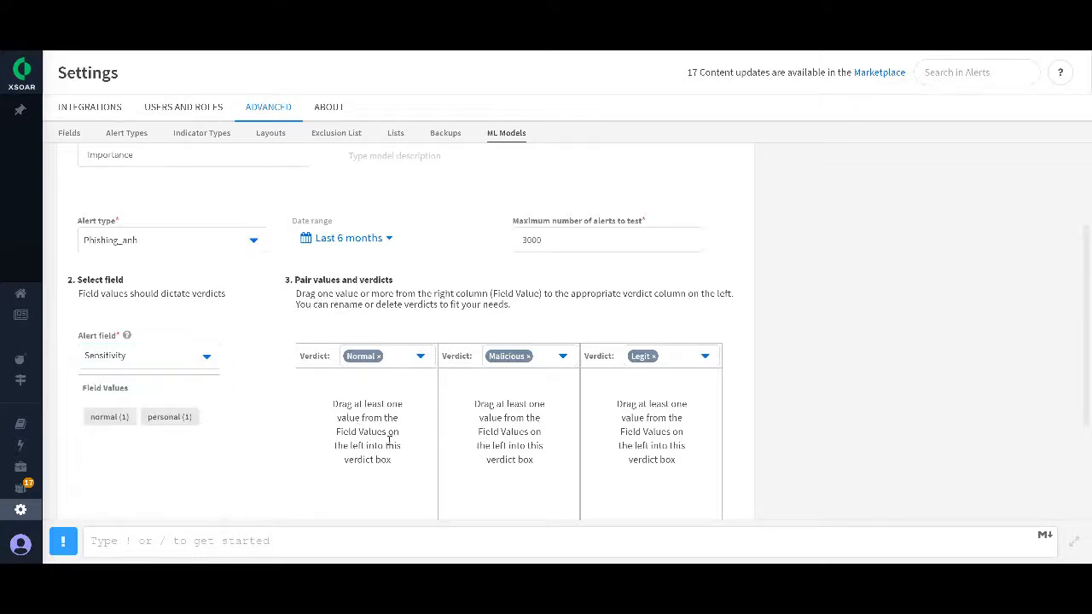
Step: Assign the field value normal to the Normal verdict and personal to the Legit verdict
drag(159, 419, 317, 432)
mouse_move(315, 388)
mouse_down()
mouse_move(107, 431)
mouse_move(125, 418)
mouse_move(316, 431)
mouse_move(312, 407)
mouse_up()
drag(118, 420, 614, 388)
scroll(574, 320, down, 3)
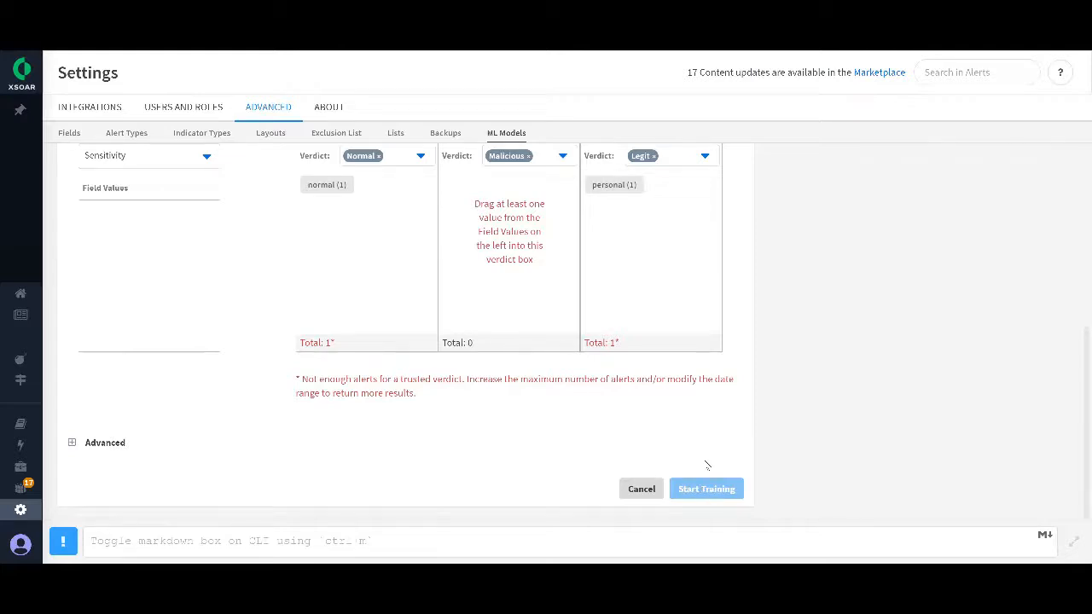
scroll(687, 451, up, 2)
scroll(697, 451, down, 2)
scroll(409, 380, up, 1)
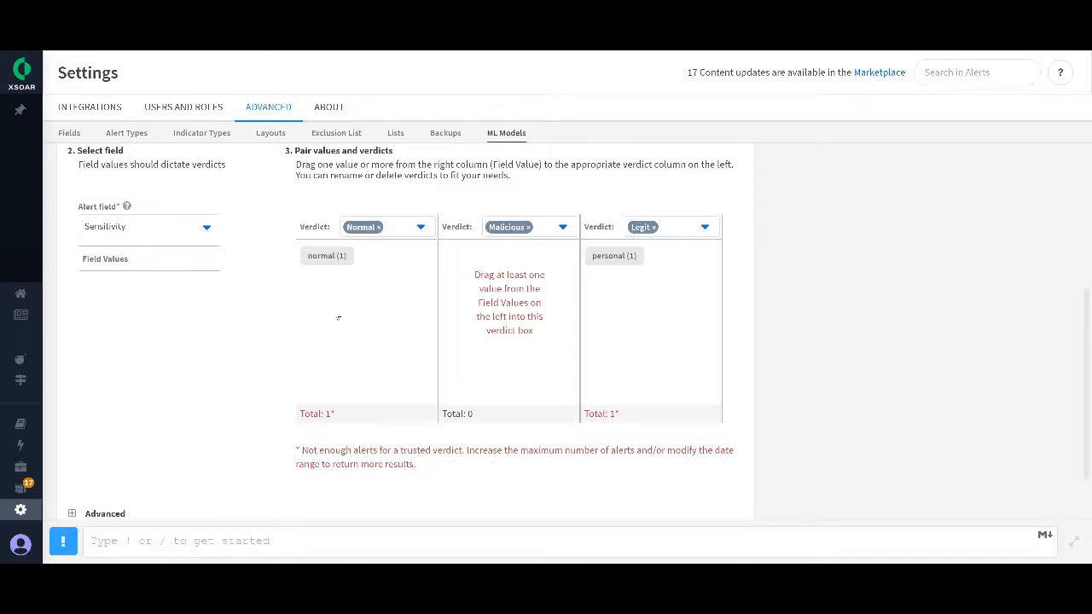
drag(77, 206, 132, 210)
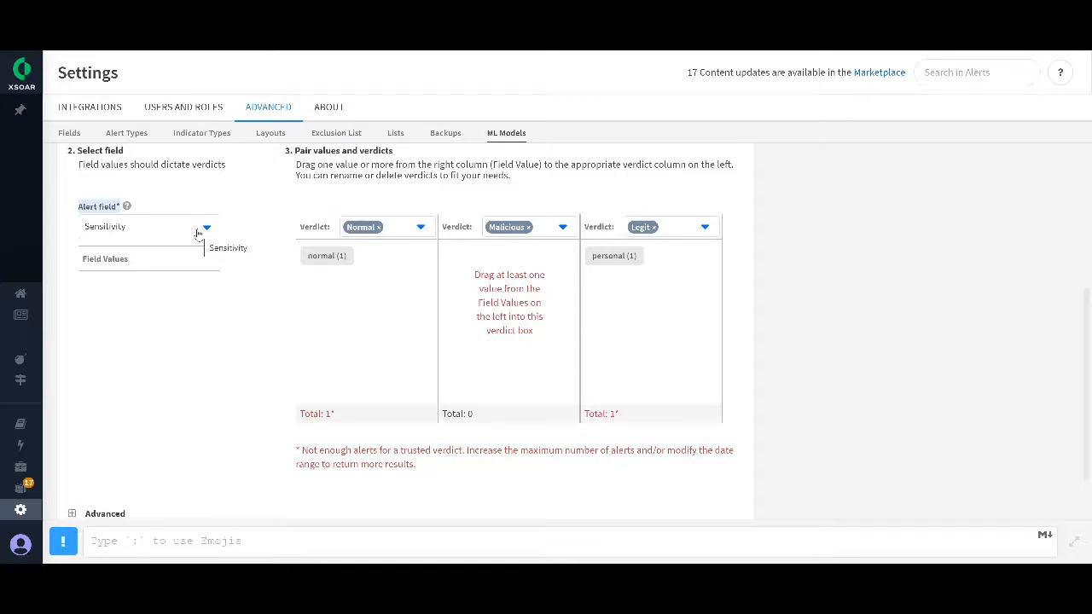
Step: Leave the model form and return to the Marketplace's content pack listing
mouse_move(22, 426)
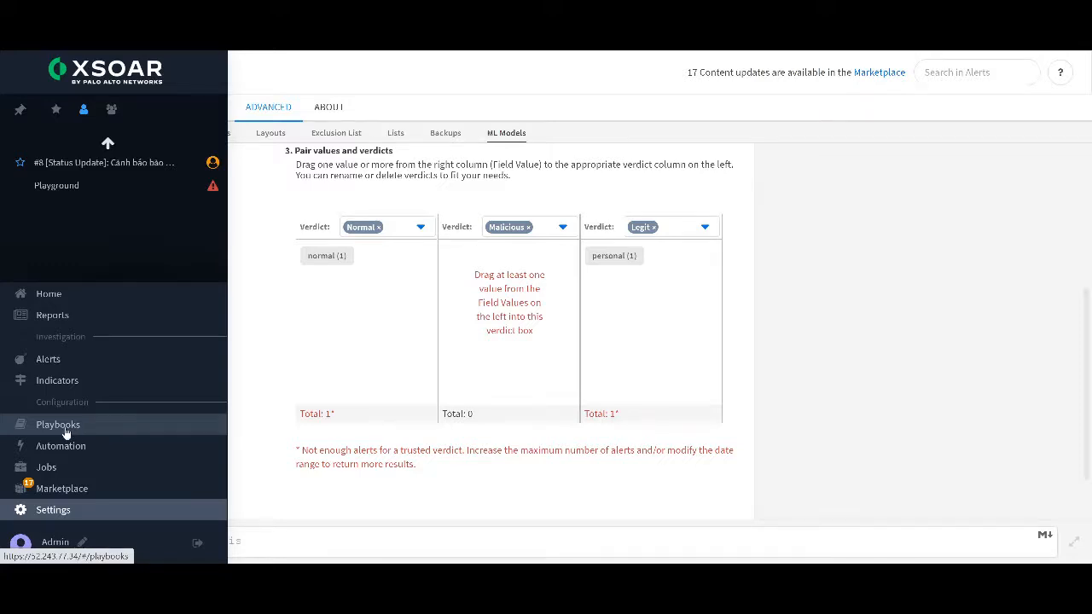
click(67, 487)
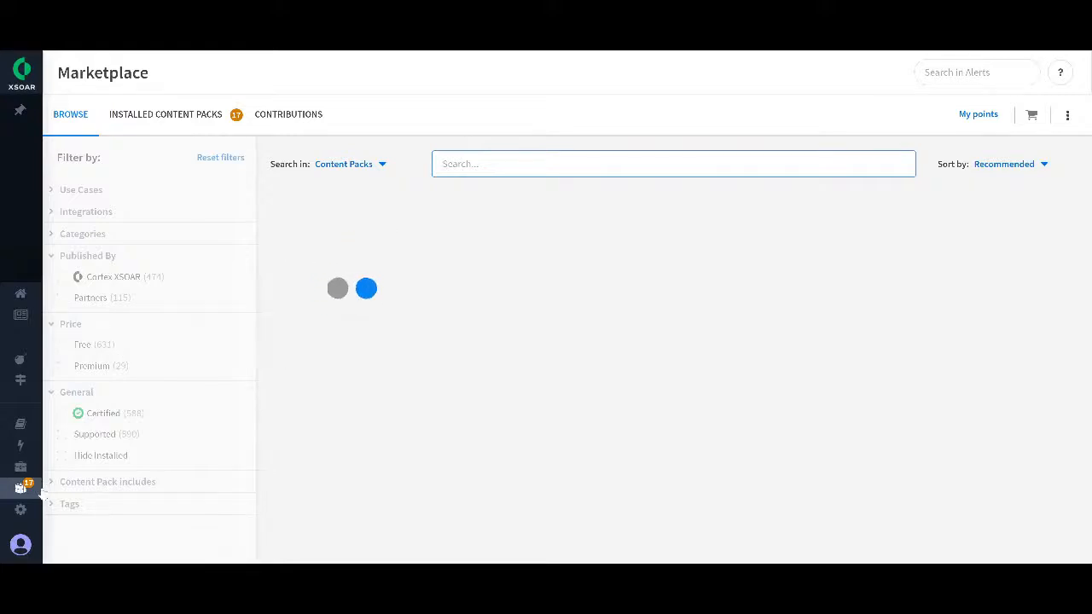
mouse_move(41, 497)
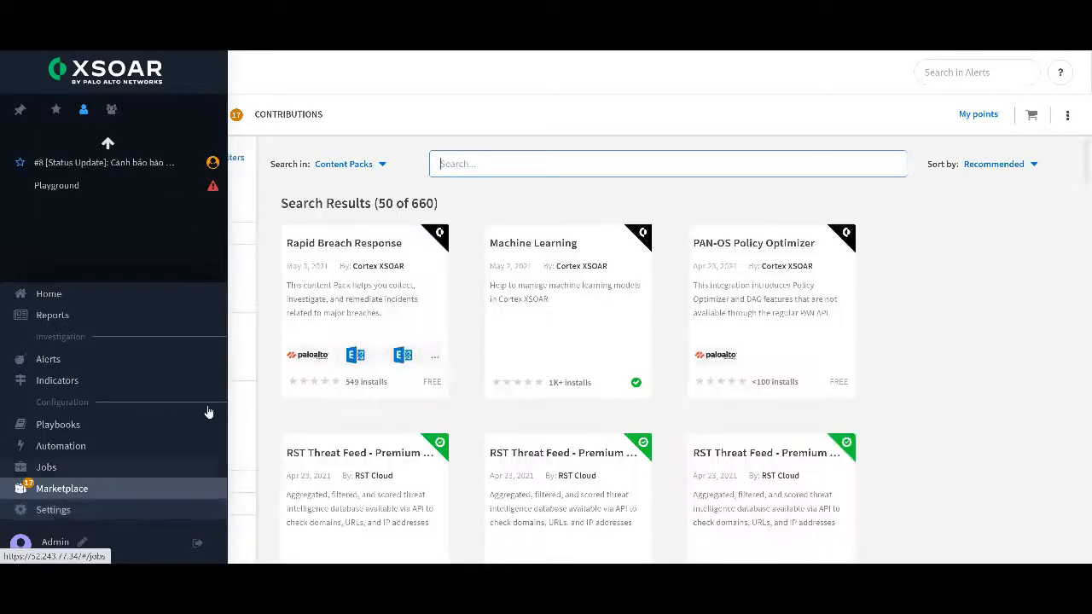
Step: Open the Machine Learning pack's list of playbooks and highlight DBot Create Phishing Classifier V2 From File
click(585, 258)
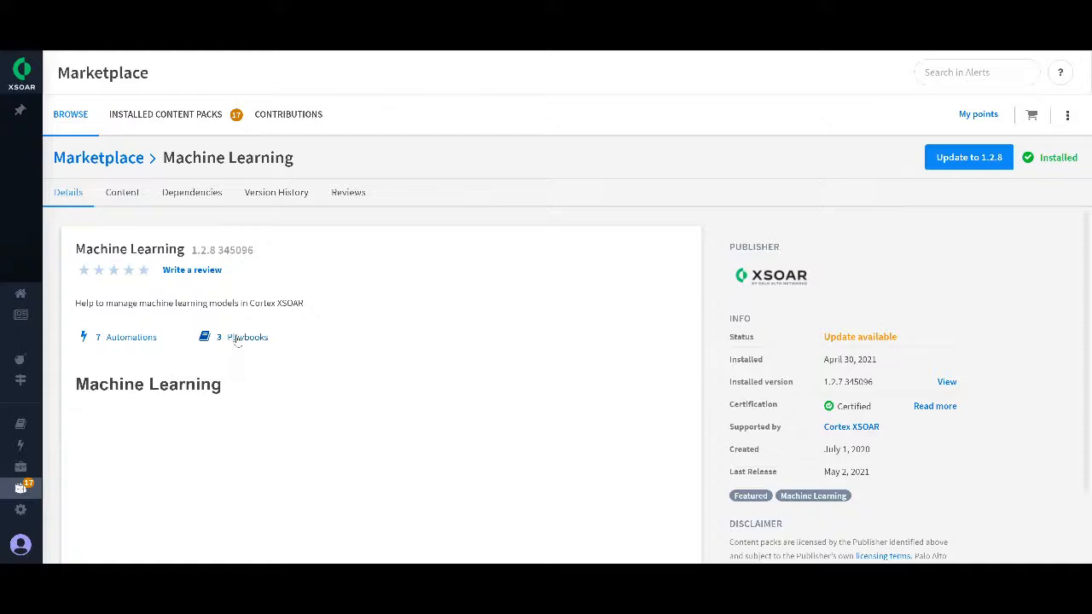
click(238, 338)
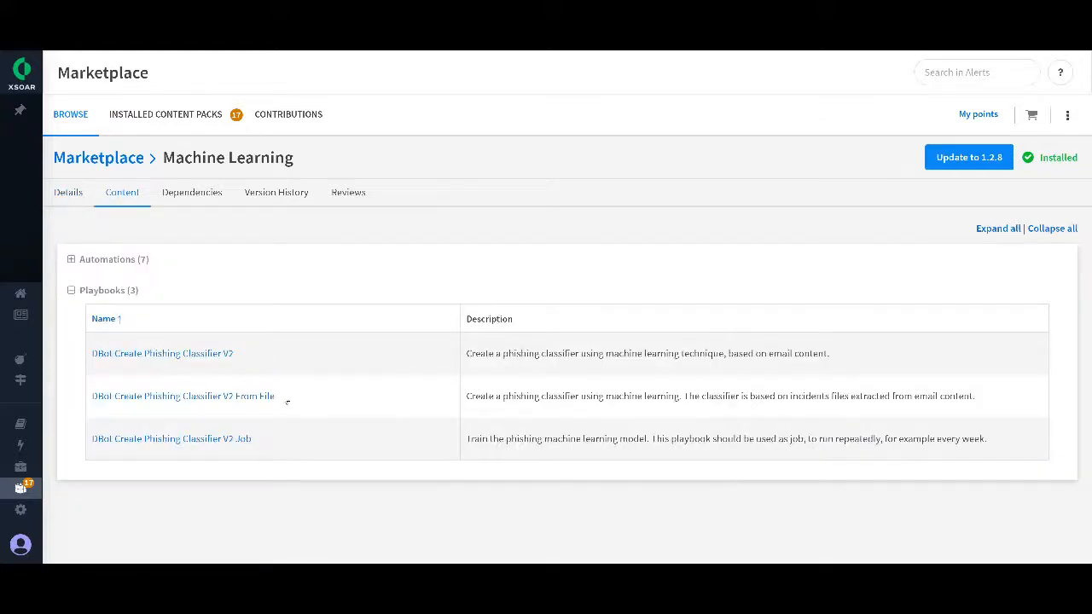
drag(287, 403, 90, 398)
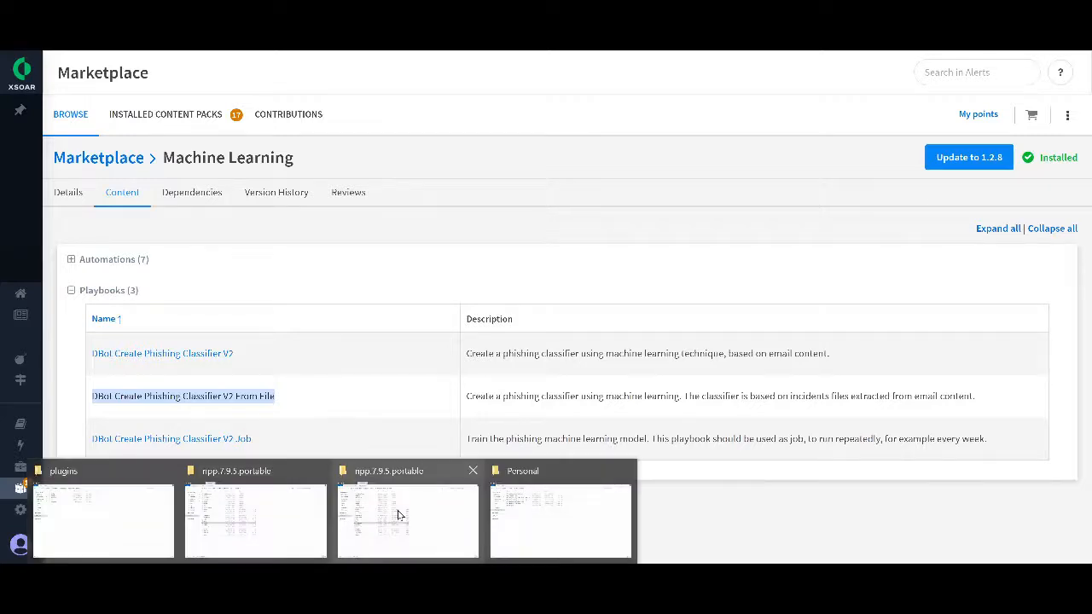
Step: Switch to the Personal folder in File Explorer and open the TestingML file with Notepad++
click(547, 515)
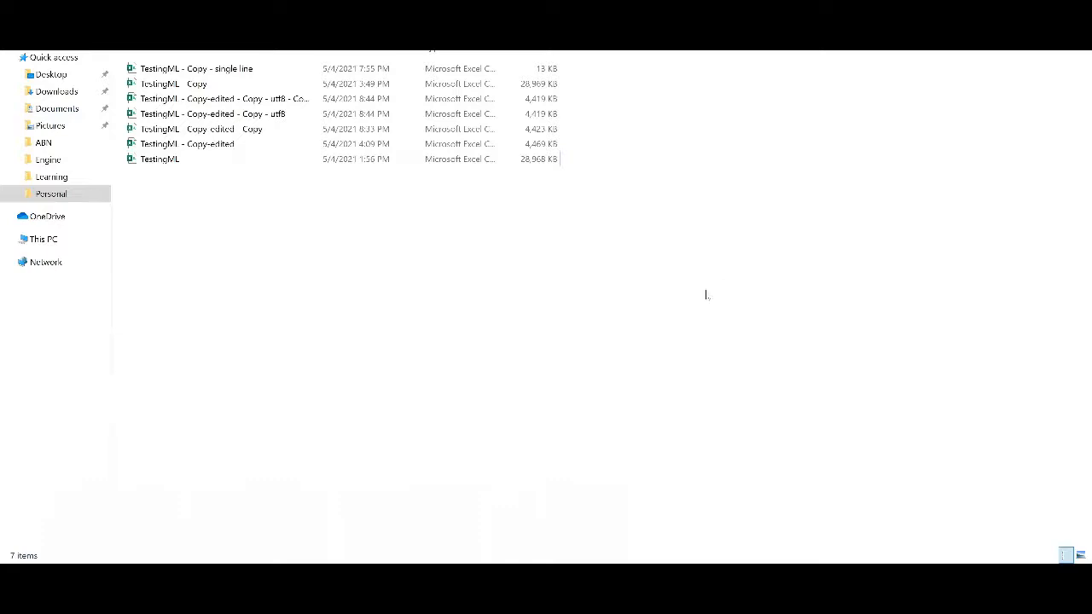
right_click(197, 158)
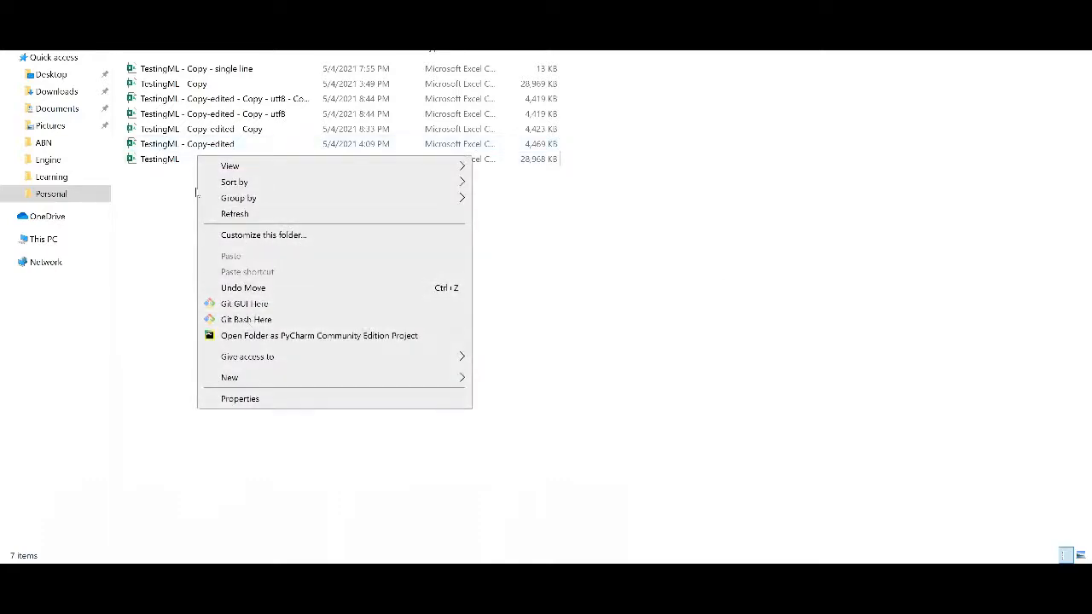
click(175, 162)
right_click(191, 161)
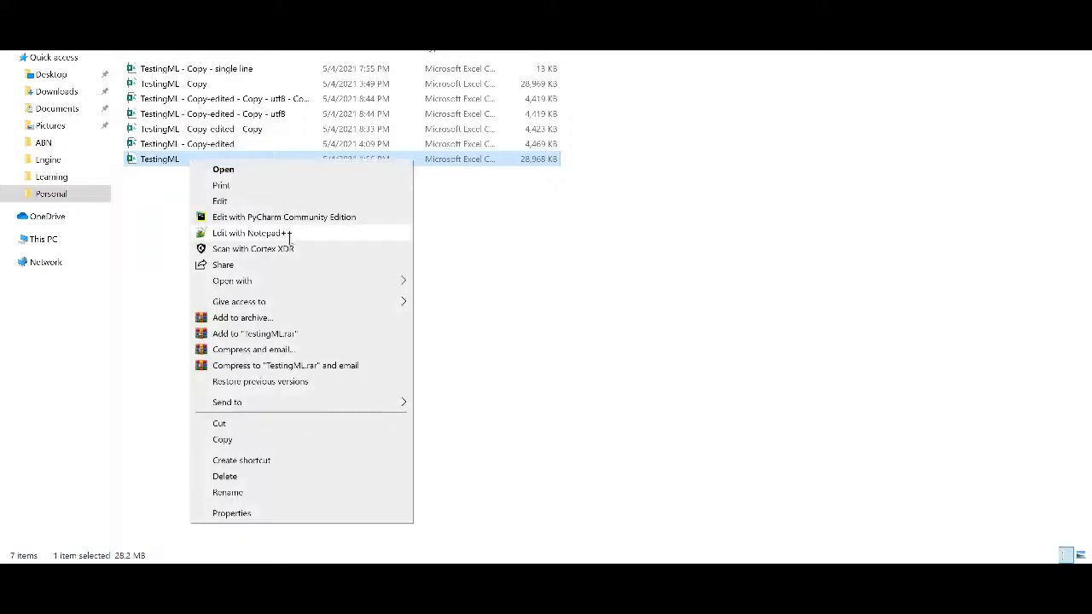
click(290, 233)
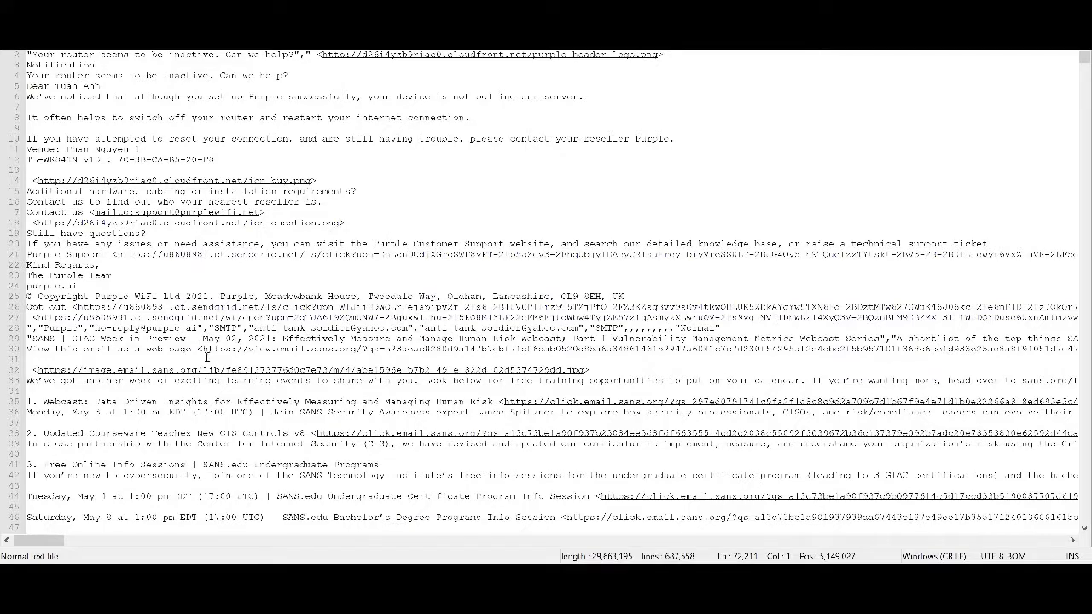
Step: Look through the email records and find all occurrences of "Normal" in the current document
scroll(425, 339, down, 4)
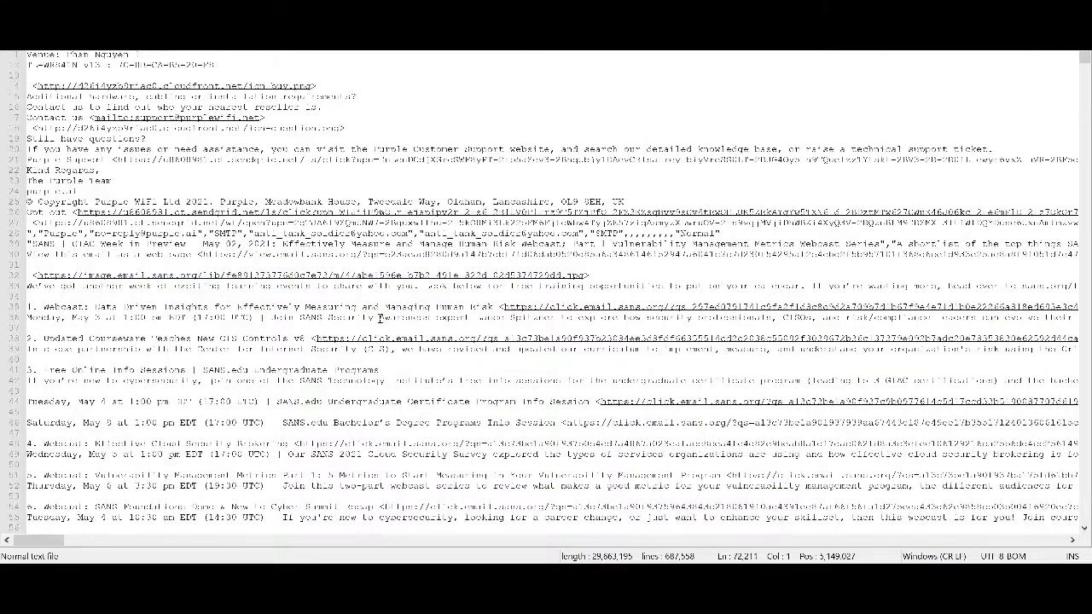
scroll(390, 356, down, 1)
scroll(390, 359, down, 6)
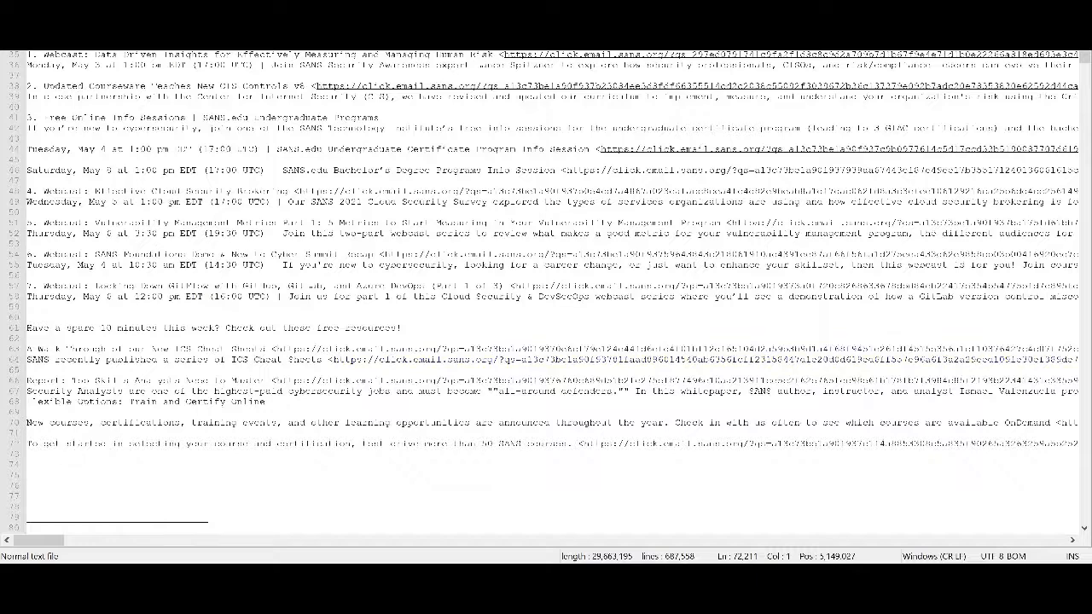
scroll(540, 232, up, 6)
scroll(541, 232, up, 4)
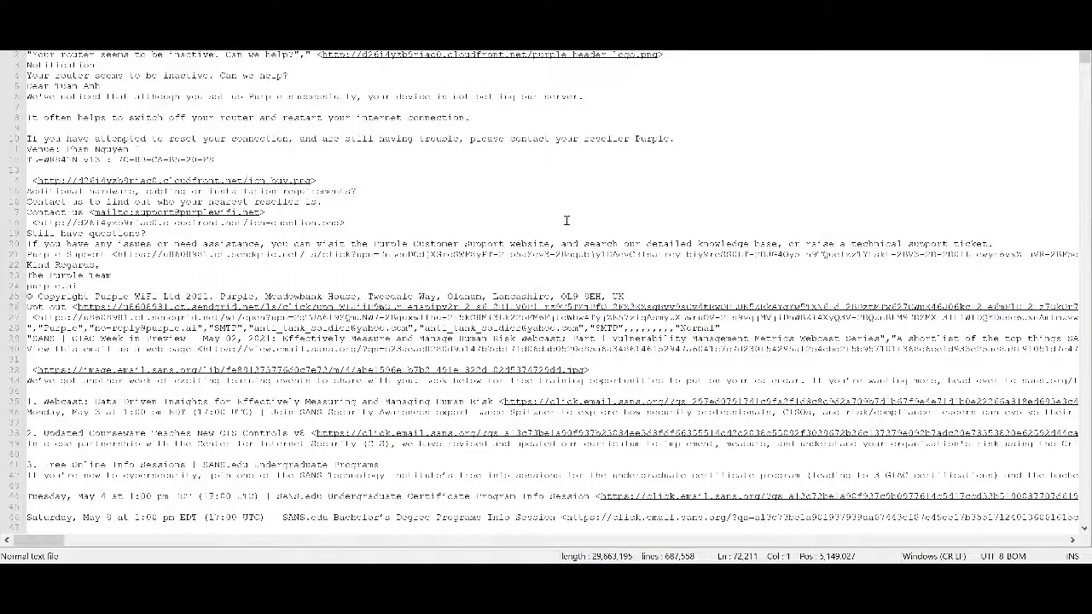
key(ctrl+f)
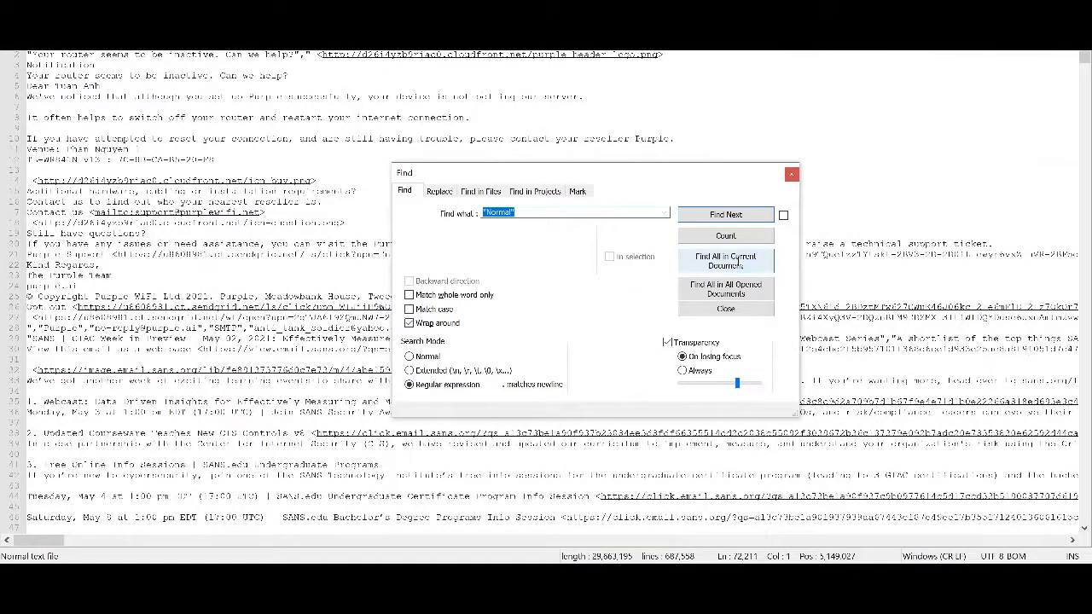
click(739, 264)
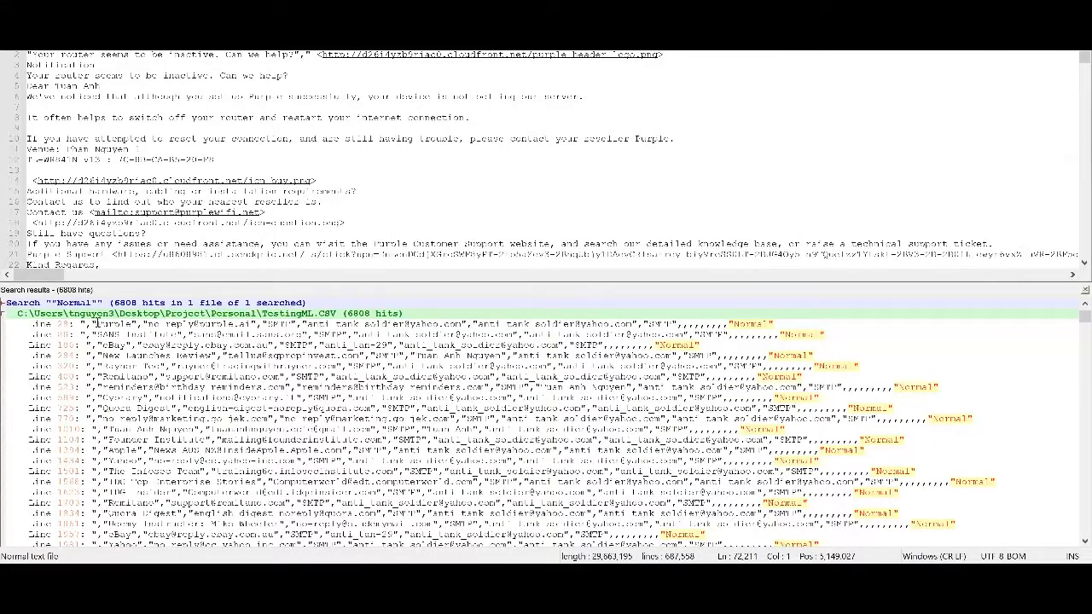
drag(114, 301, 137, 302)
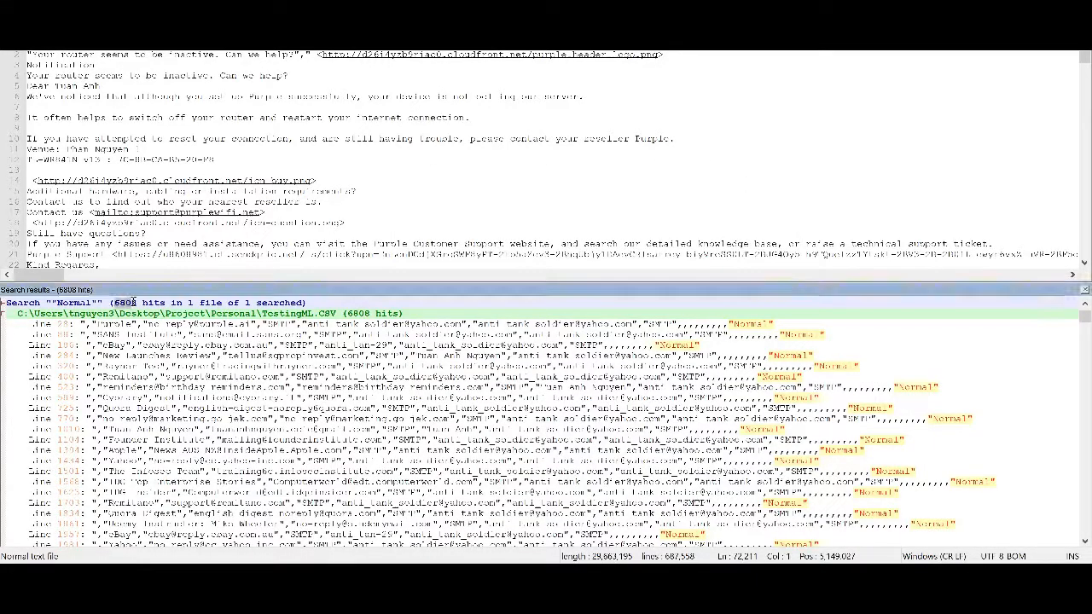
click(504, 189)
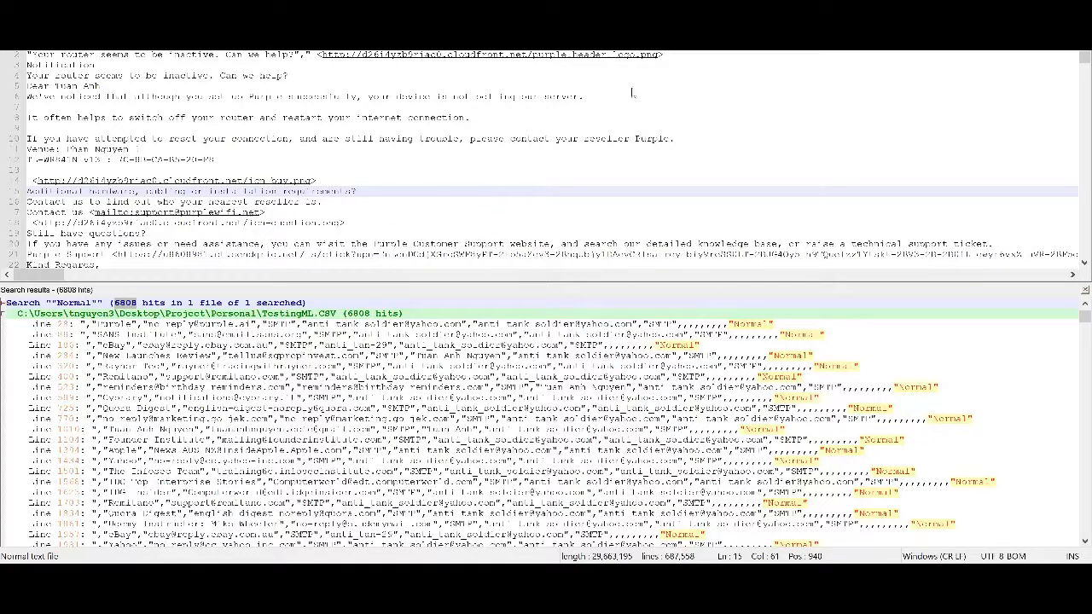
Step: Return to the Personal folder, open TestingML - Copy-edited - Copy - utf8 - Copy.csv in Notepad++ and enlarge its window
key(super+Down)
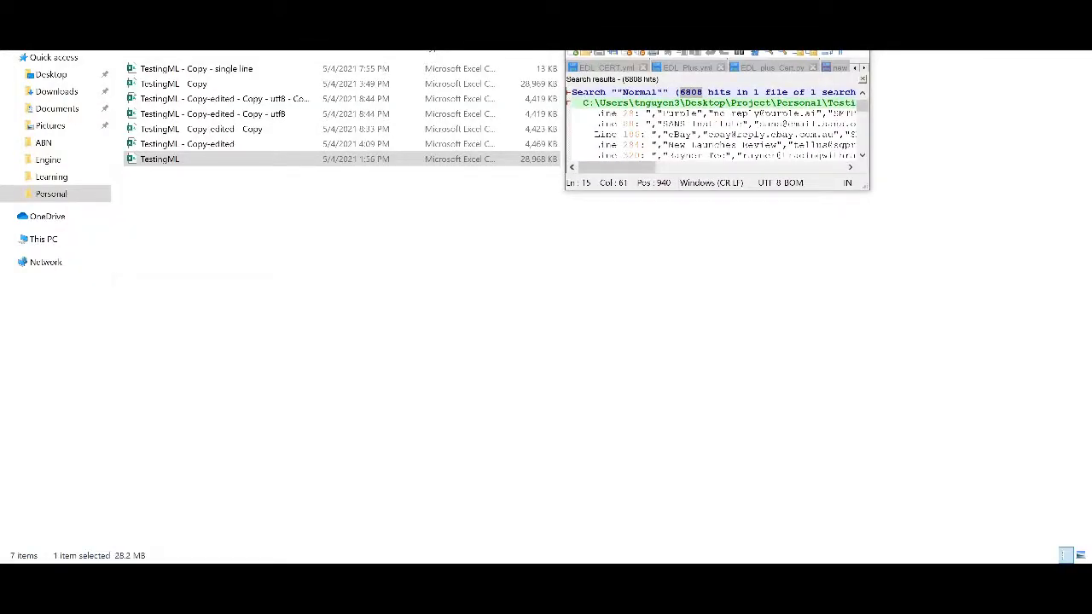
key(super+Down)
right_click(266, 99)
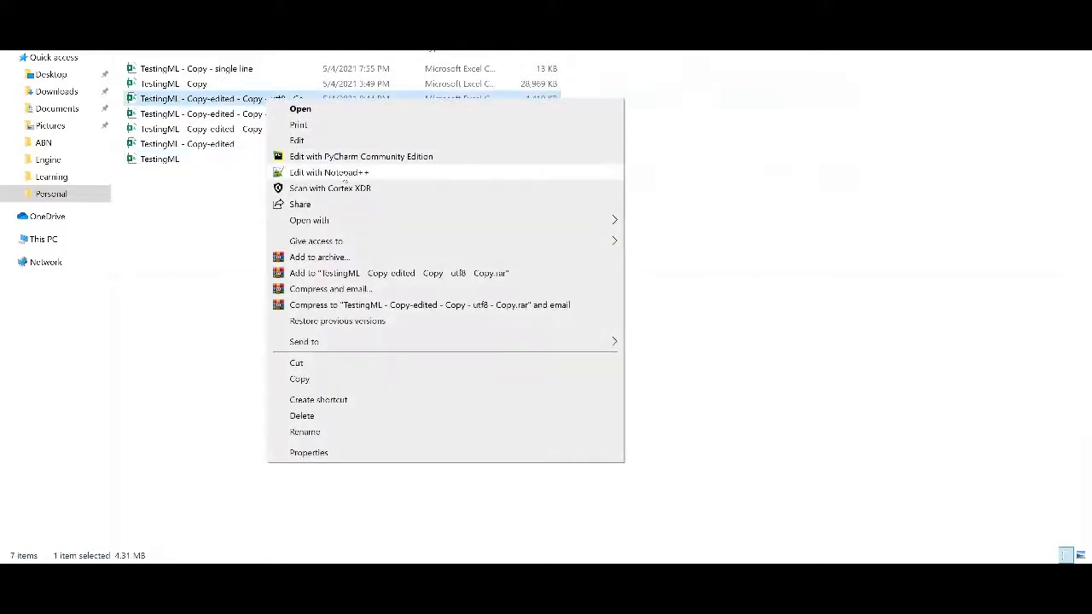
click(344, 173)
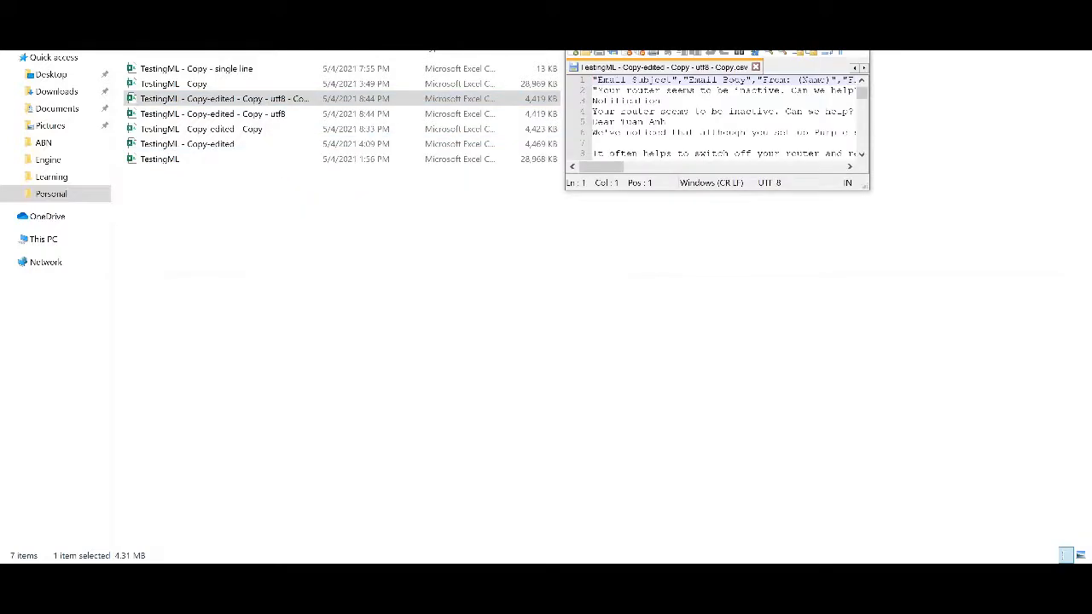
drag(707, 12, 128, 64)
drag(293, 243, 1087, 558)
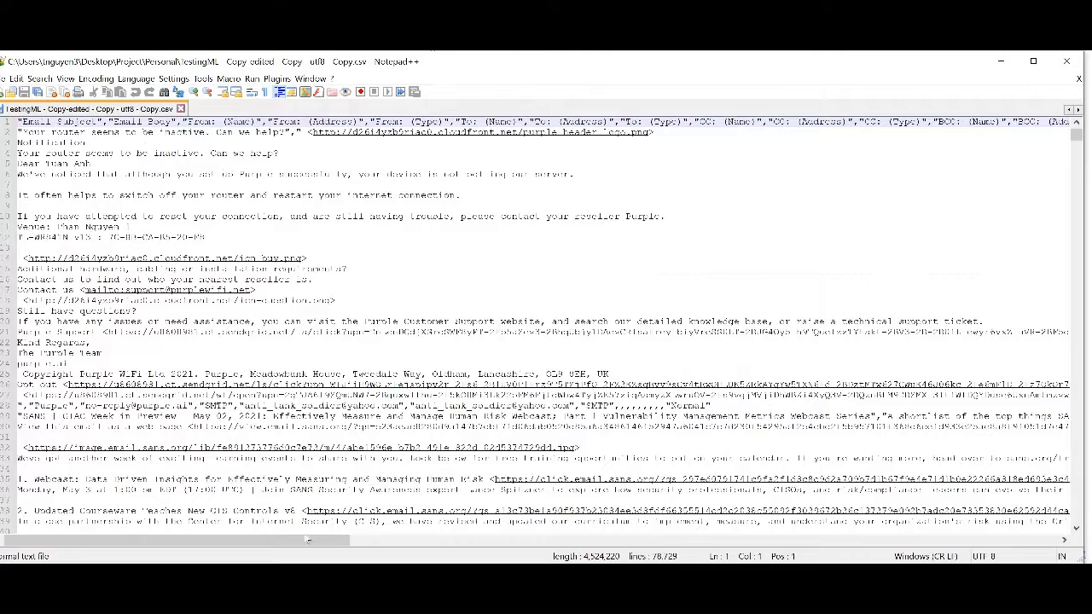
Step: Highlight the Importance column name in the header row and count the matches of "Personal" in the file
drag(307, 540, 577, 553)
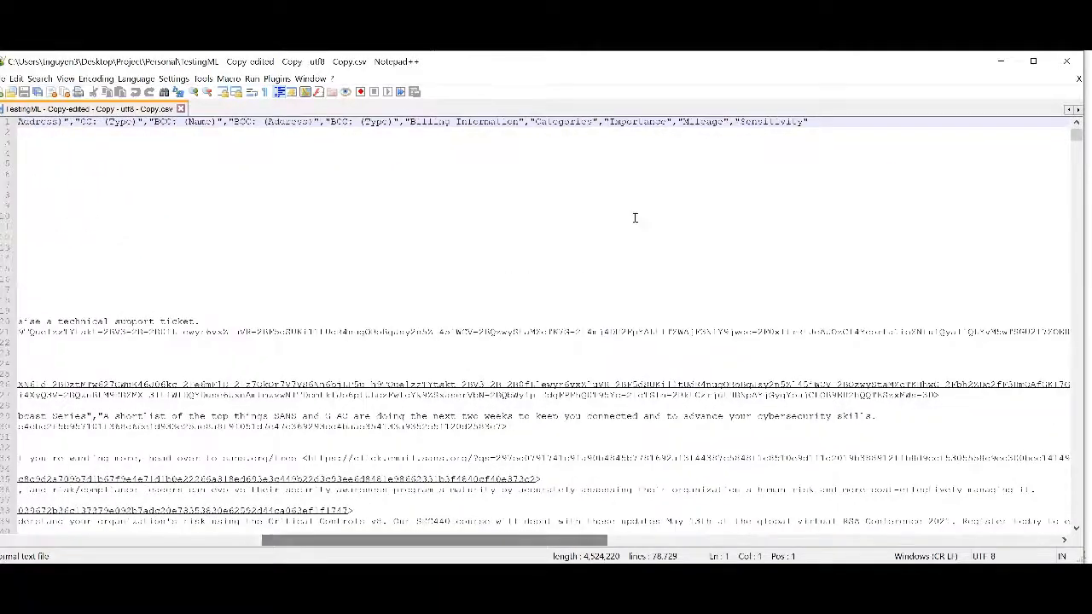
double_click(638, 123)
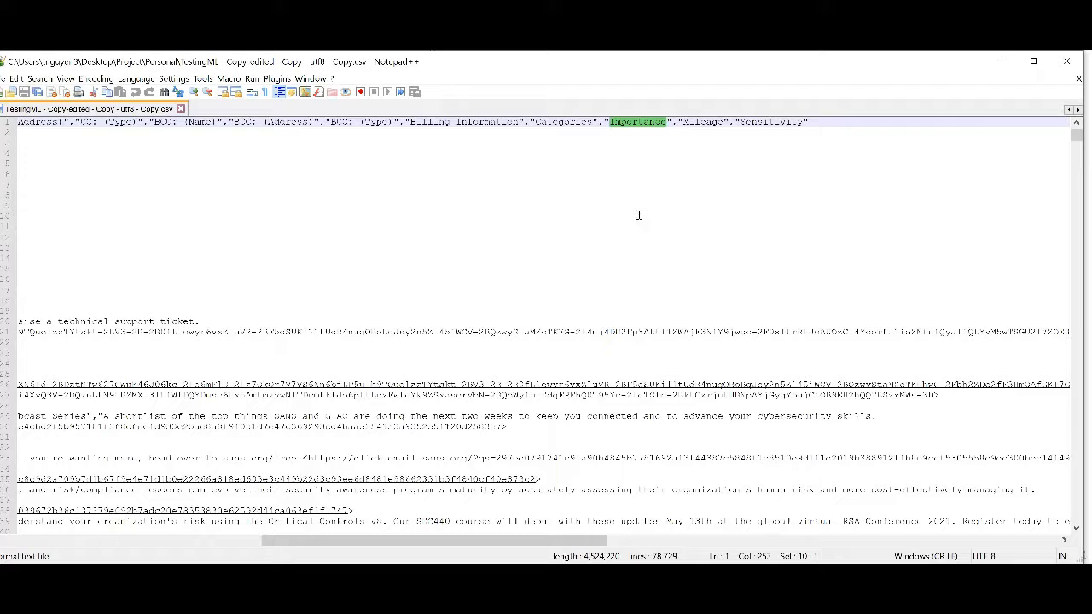
key(ctrl+f)
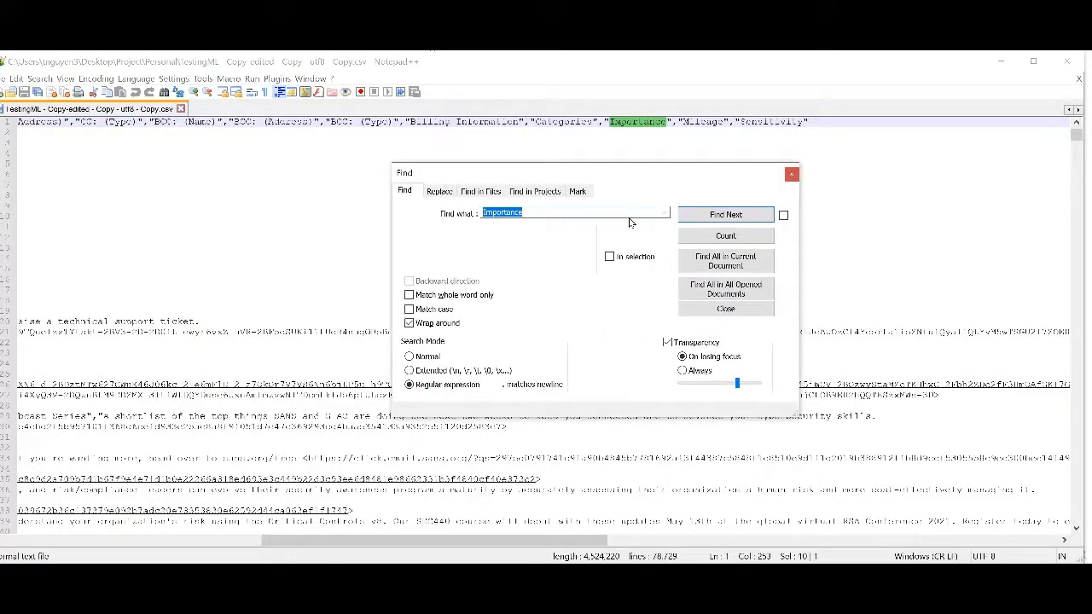
text(^Personal$)
click(724, 237)
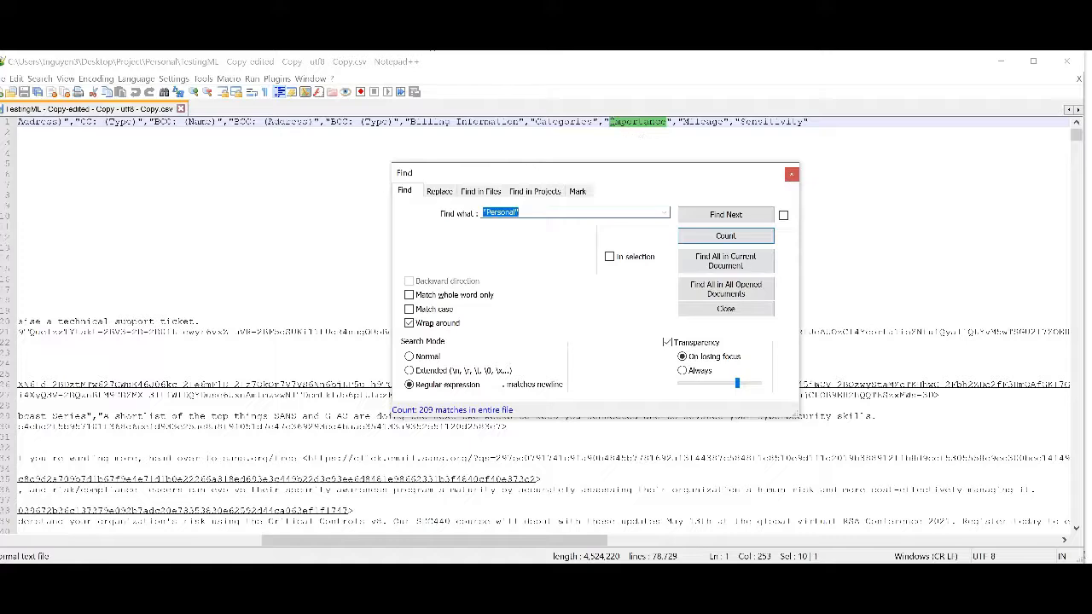
click(792, 176)
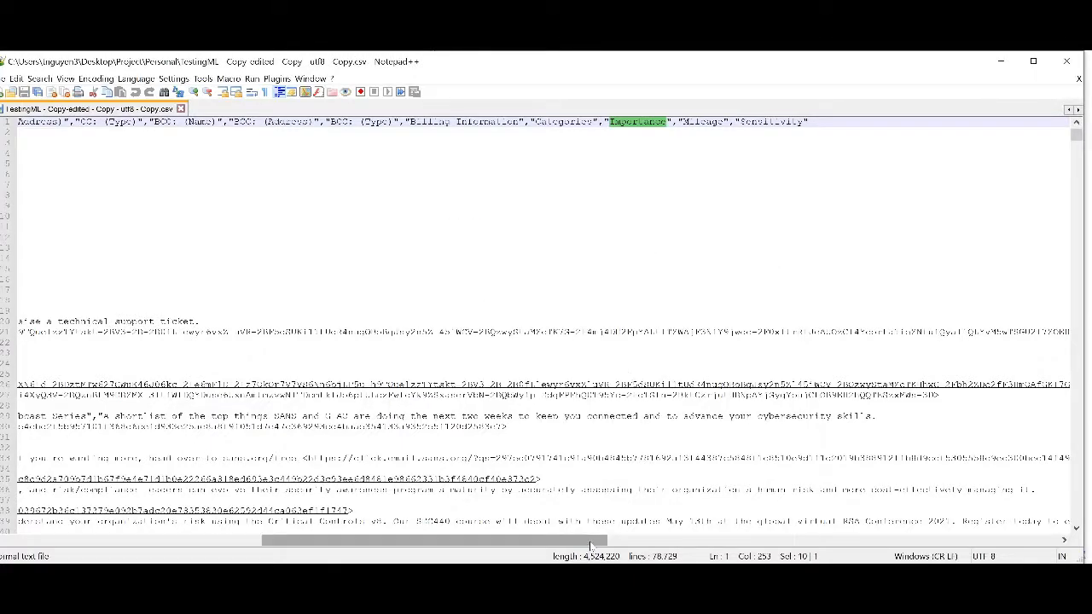
Step: Examine the Email Subject and Email Body column names at the start of the CSV header row
drag(591, 544, 232, 544)
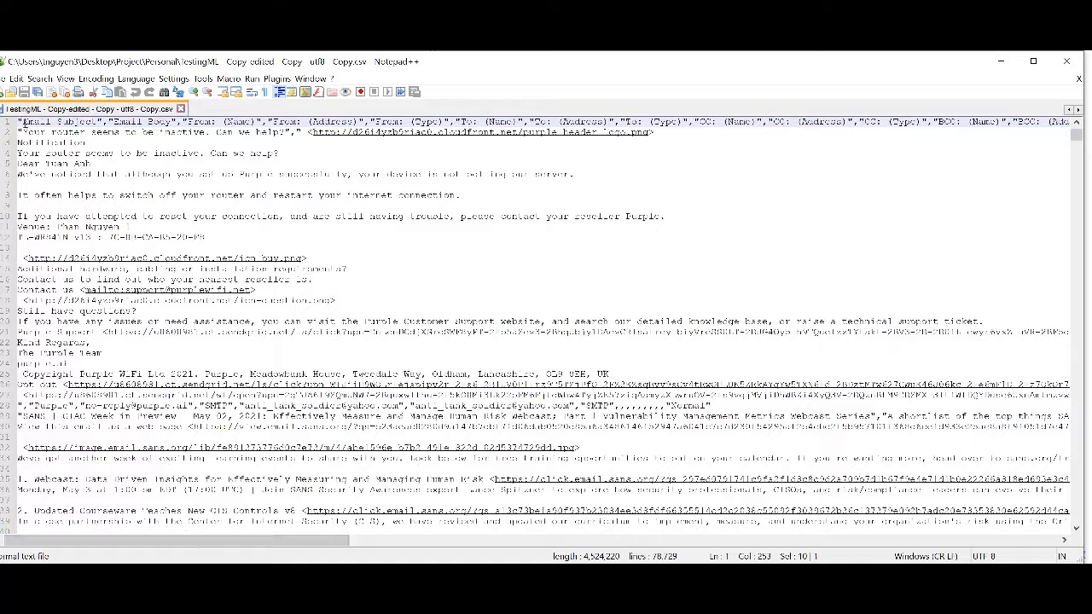
drag(22, 122, 176, 122)
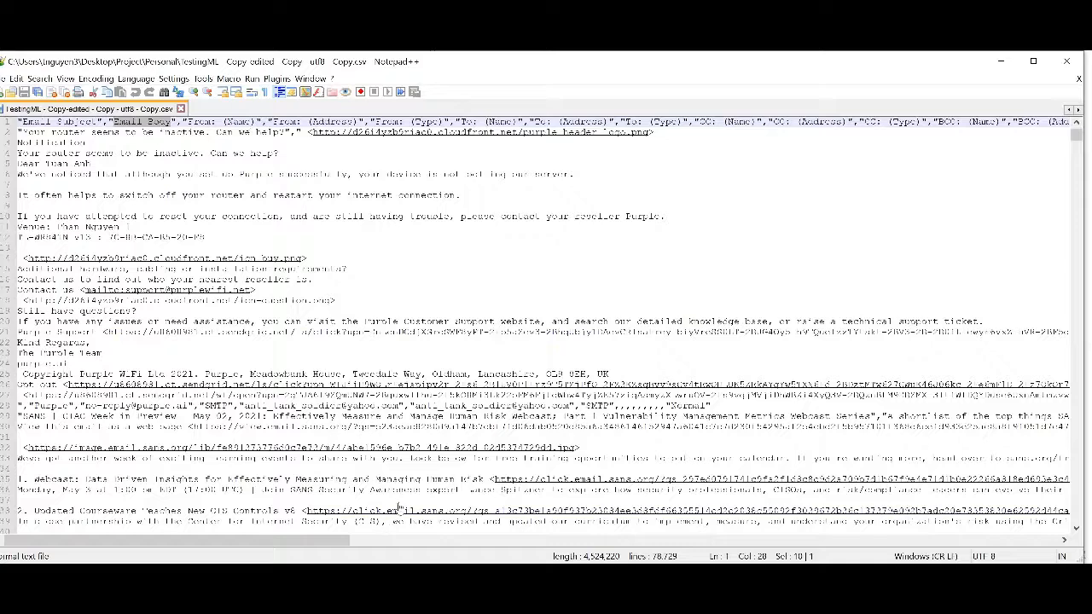
Step: Switch back to Cortex XSOAR in Chrome and open the DBot Create Phishing Classifier V2 From File playbook
click(403, 575)
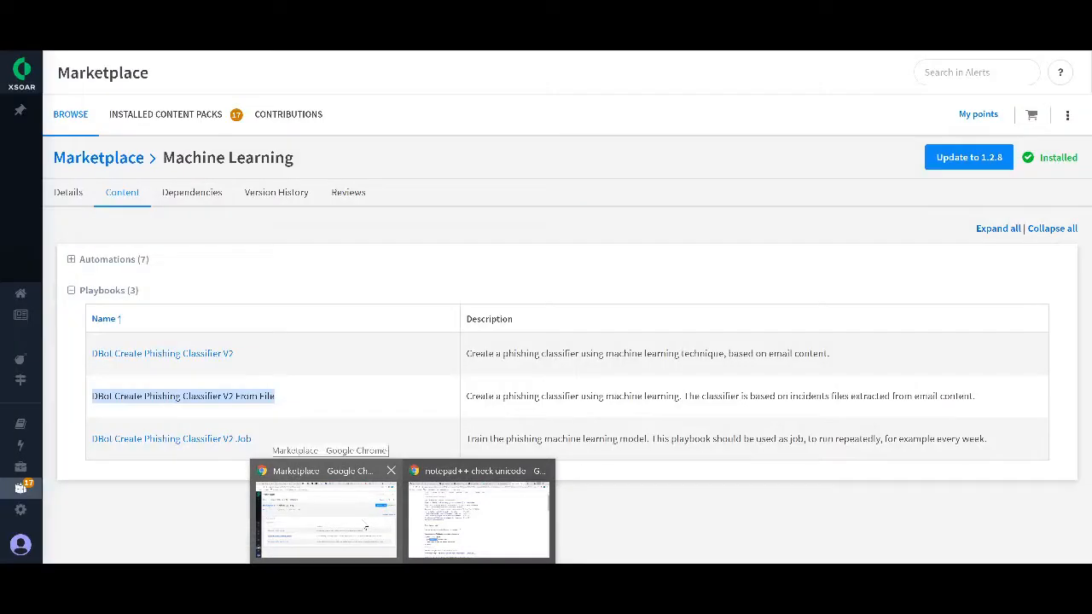
click(363, 519)
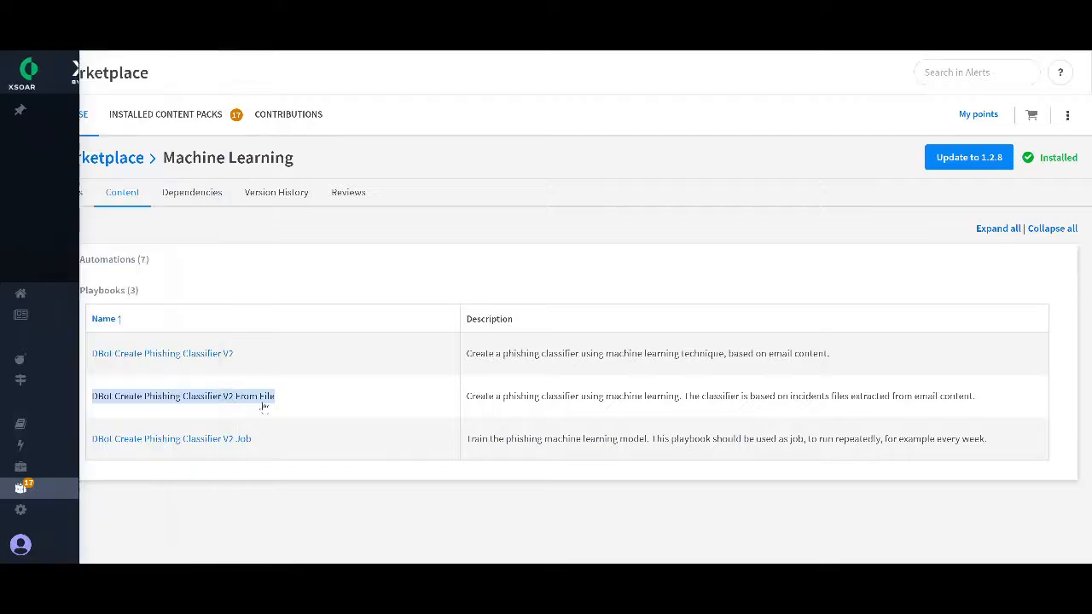
click(243, 399)
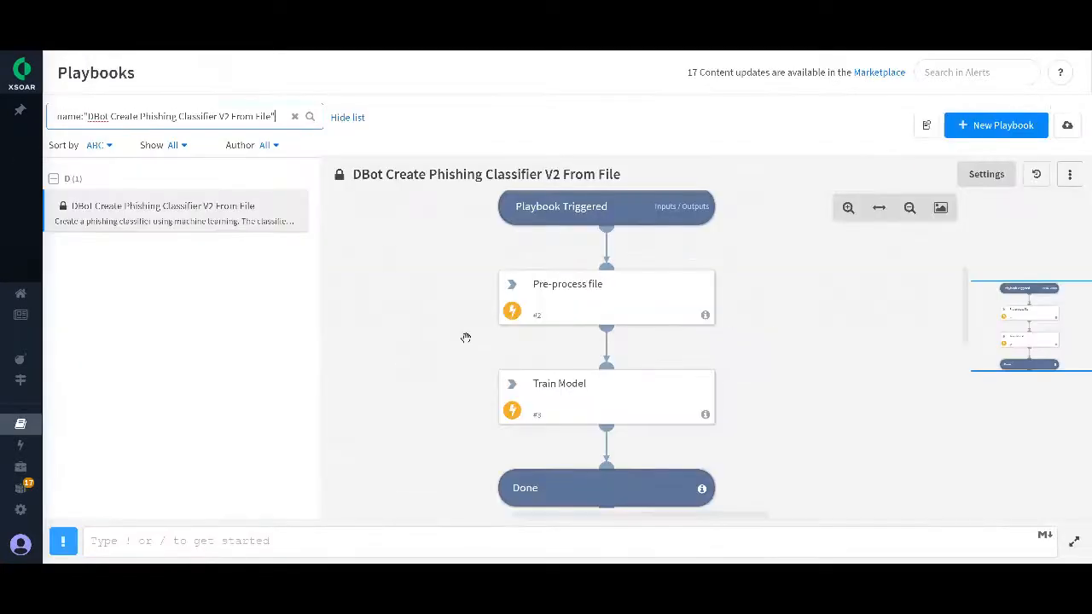
Step: Open the playbook's inputs, review fileID, inputFormat and modelName, and highlight Email Body in the emailTextKey value
click(579, 205)
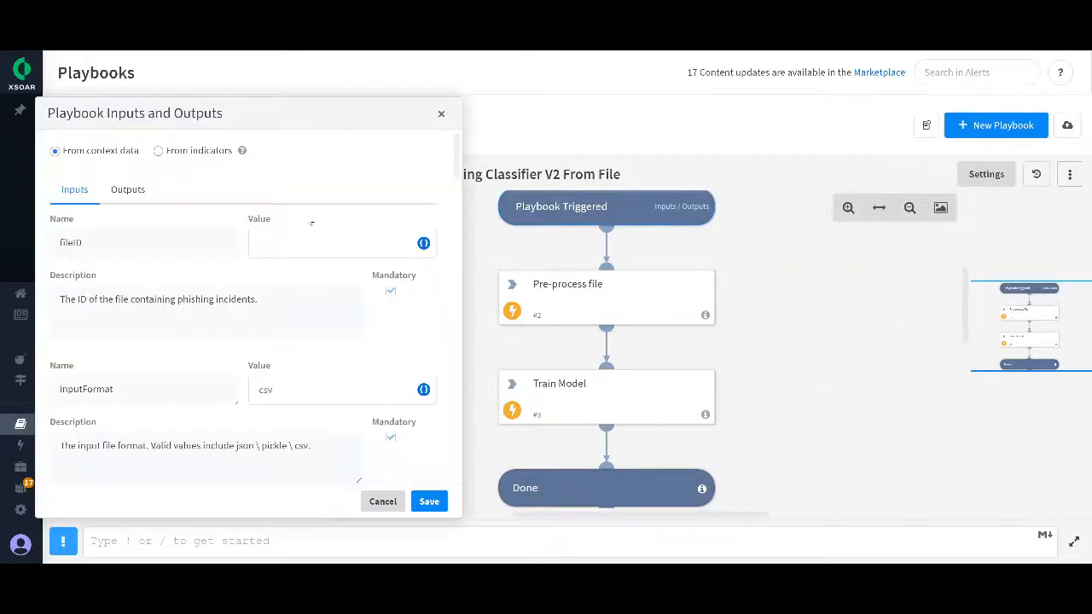
scroll(405, 206, down, 1)
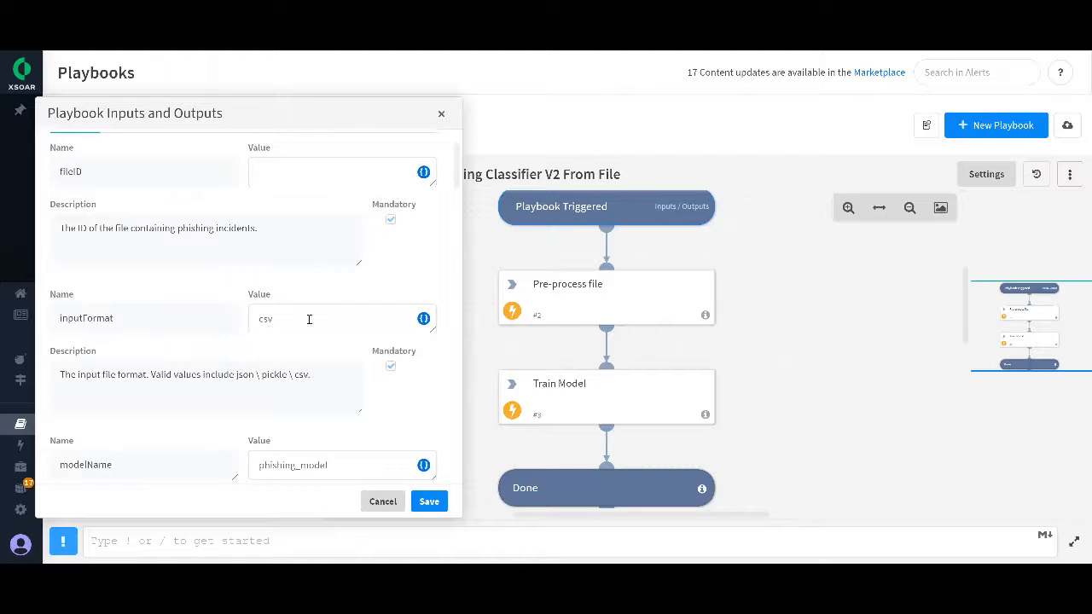
scroll(283, 321, down, 3)
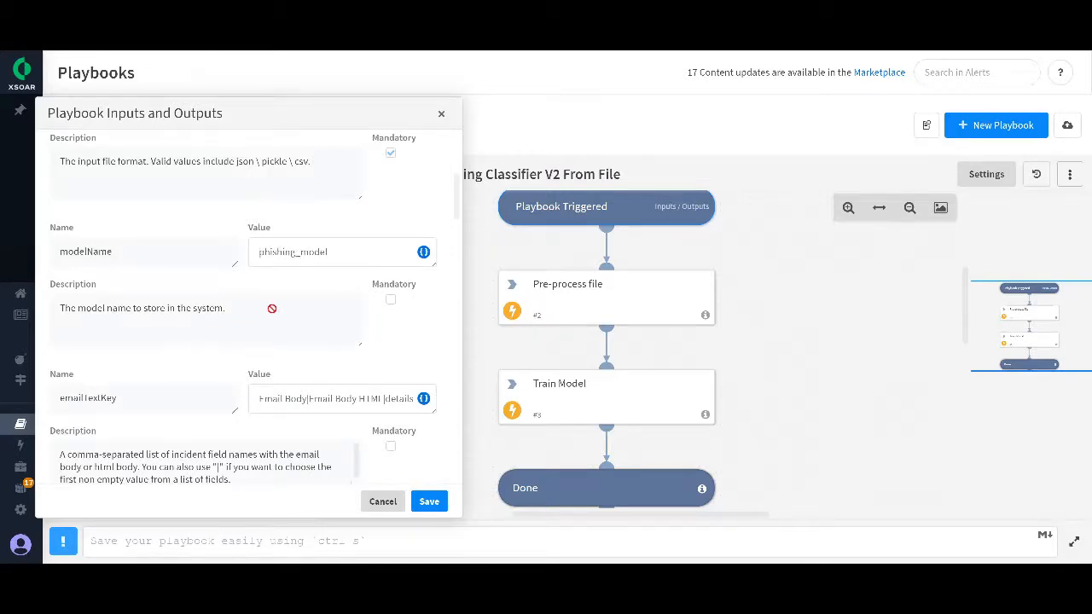
scroll(273, 308, down, 1)
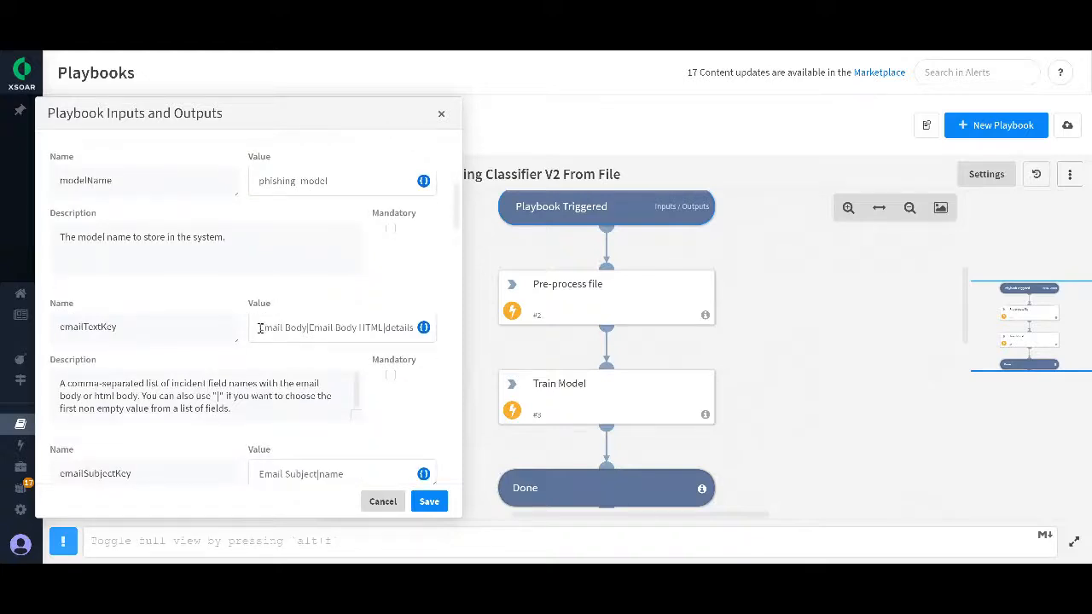
click(273, 328)
drag(273, 327, 297, 328)
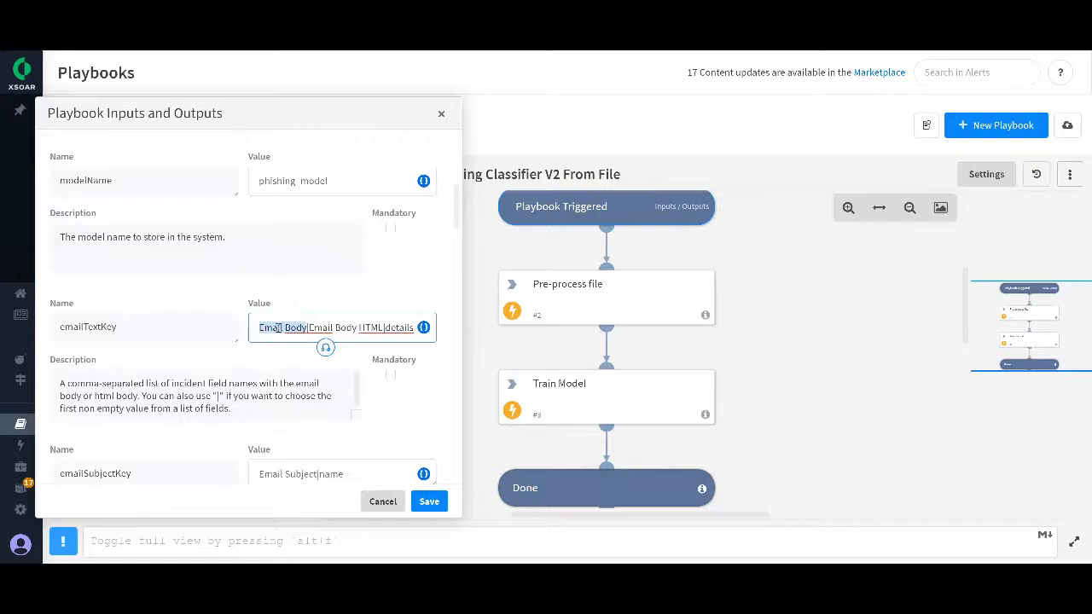
click(305, 328)
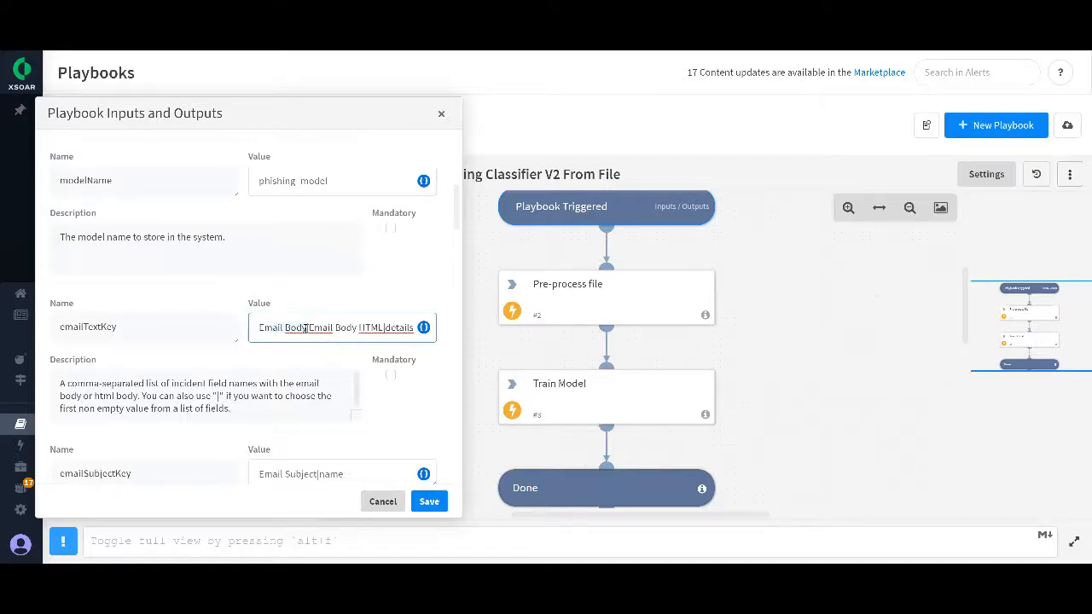
drag(308, 328, 253, 327)
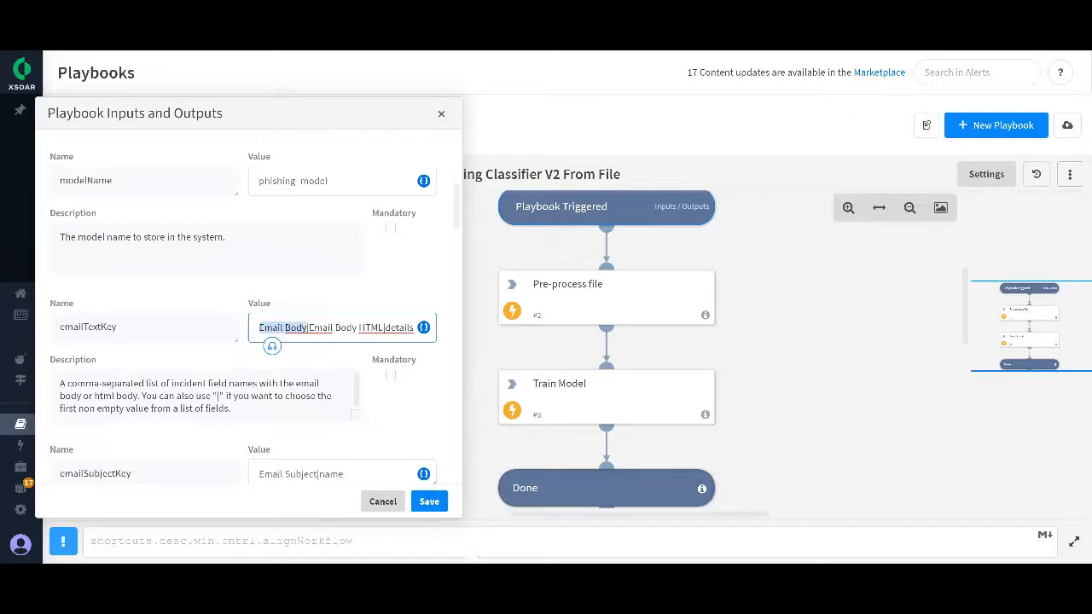
Step: Check the Email Body column in the CSV in Notepad++, return to Cortex XSOAR, and highlight Email Subject in the emailSubjectKey value
key(alt+Tab)
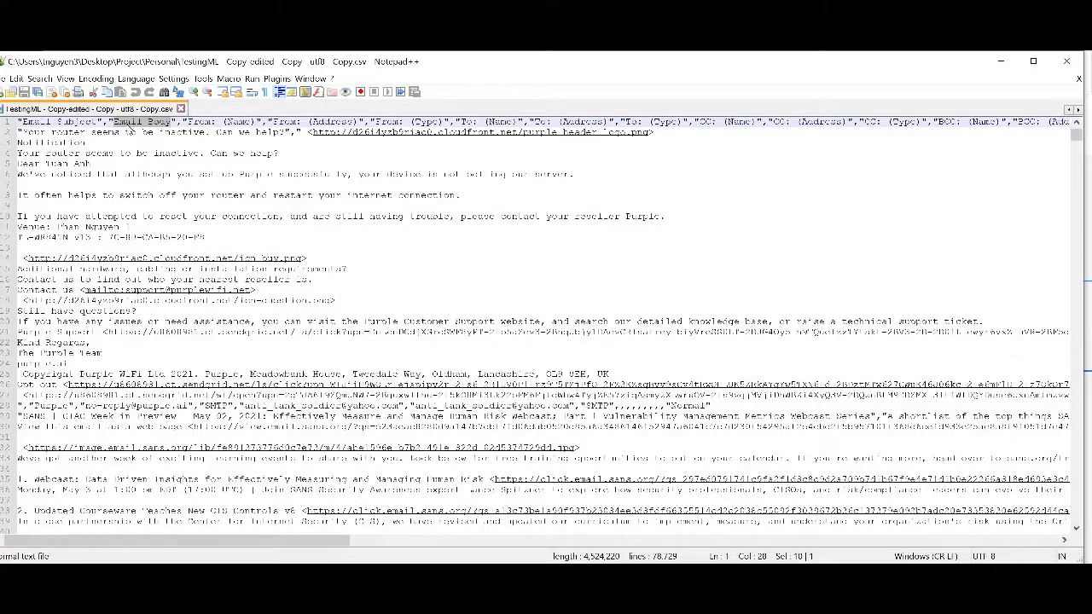
click(1000, 61)
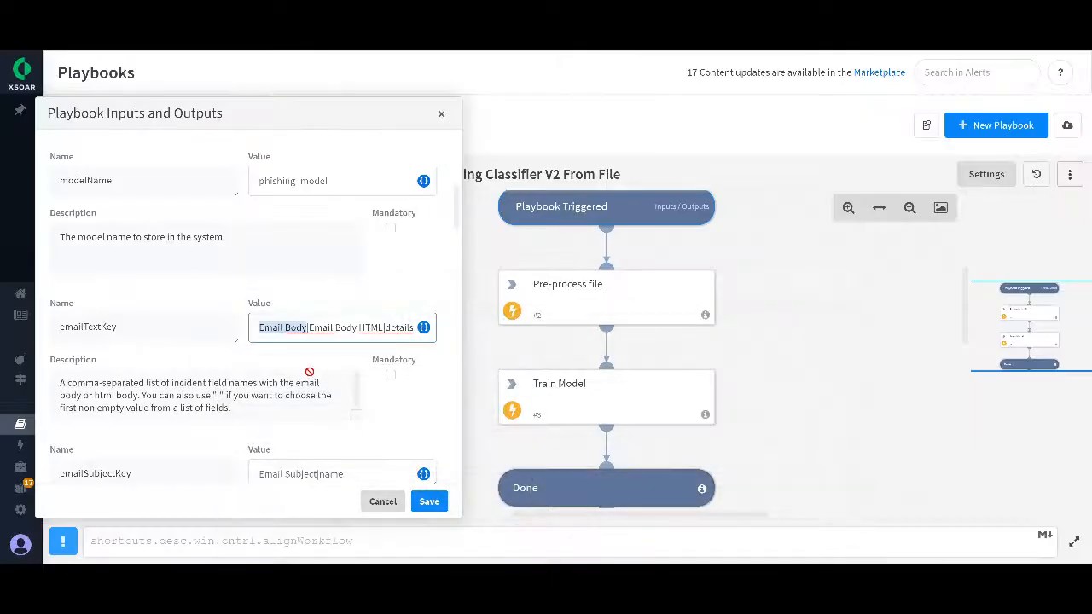
scroll(422, 409, down, 2)
scroll(412, 316, down, 1)
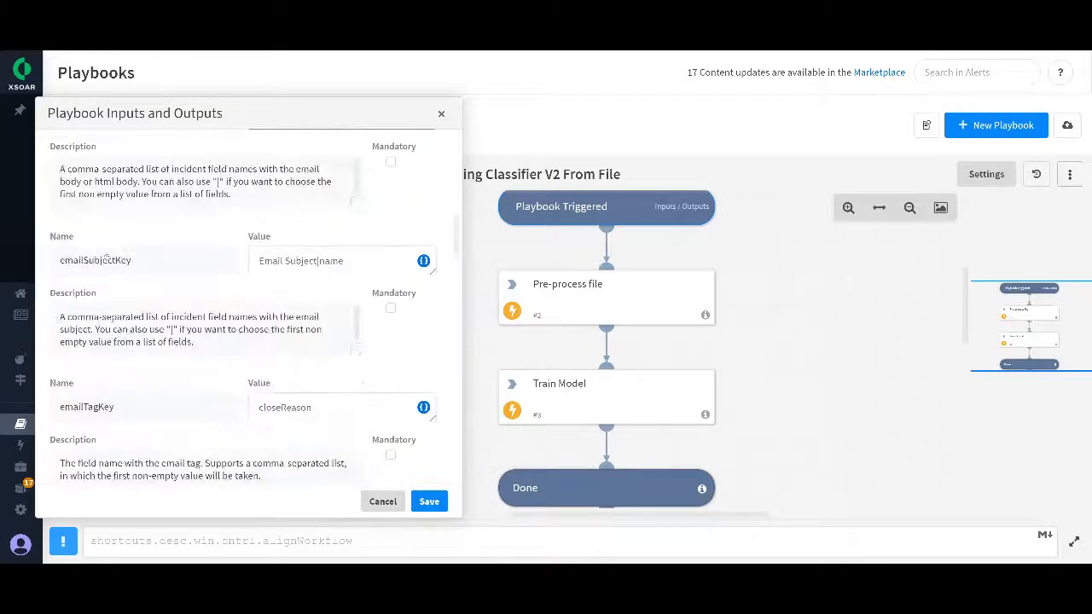
drag(316, 262, 260, 261)
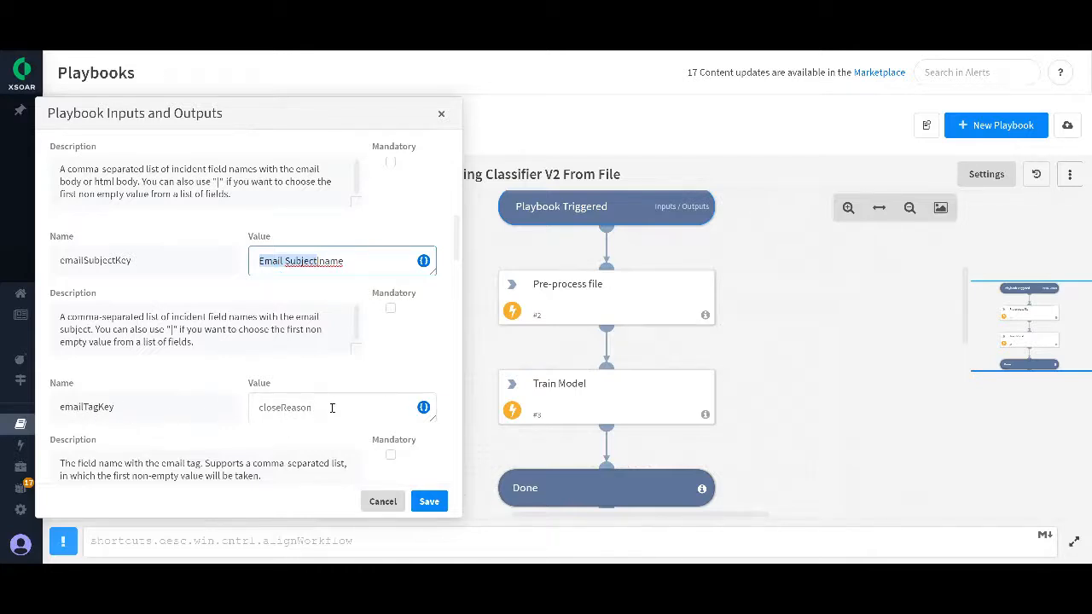
Step: Highlight the Importance column name in the CSV header row in Notepad++, return to Cortex XSOAR, and close the playbook's inputs
key(alt+Tab)
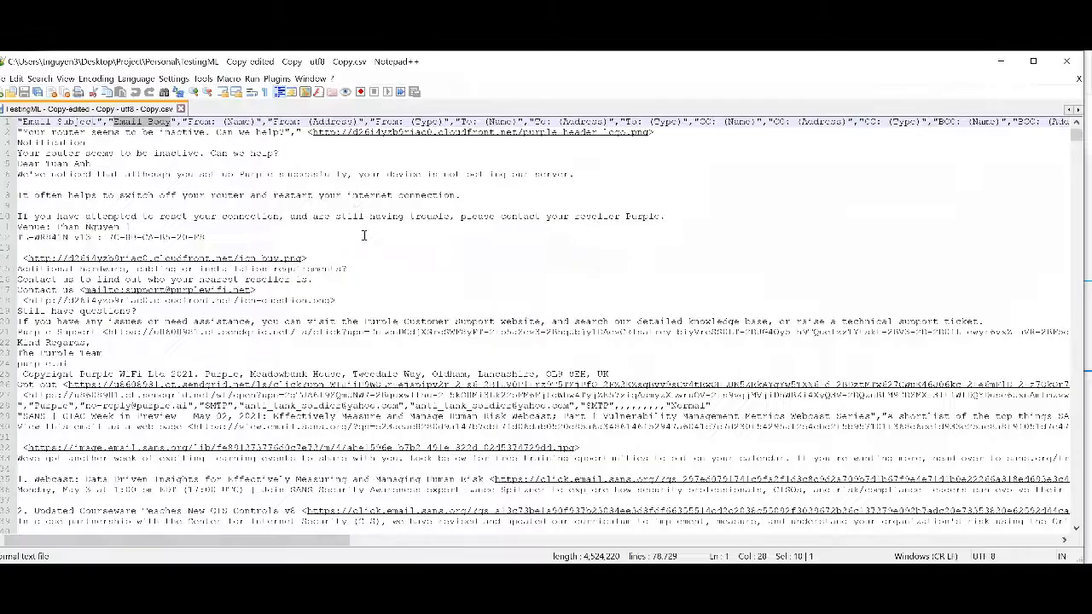
drag(320, 540, 625, 540)
drag(523, 124, 460, 124)
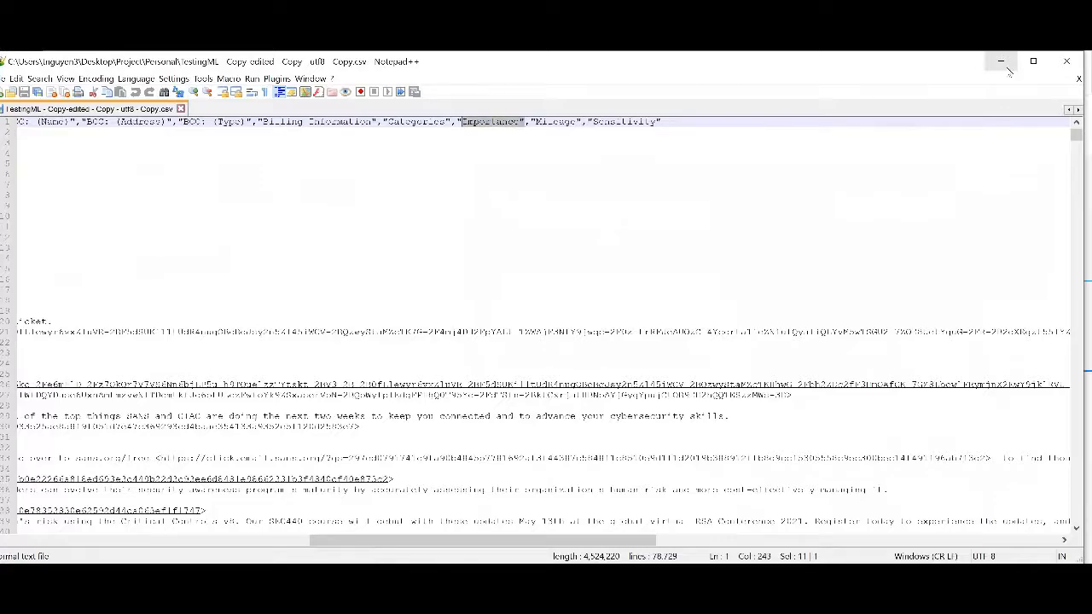
click(1000, 61)
click(441, 114)
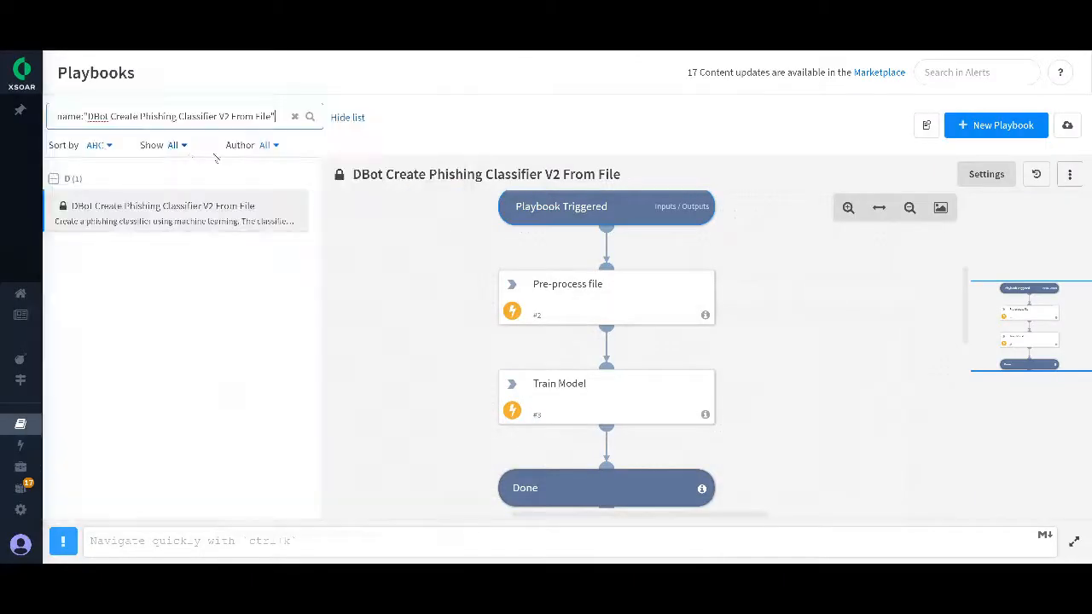
Step: Filter the playbook list to Custom authors and shorten the search to "DBot *" to open the copied classifier playbook
click(270, 146)
click(280, 198)
click(253, 119)
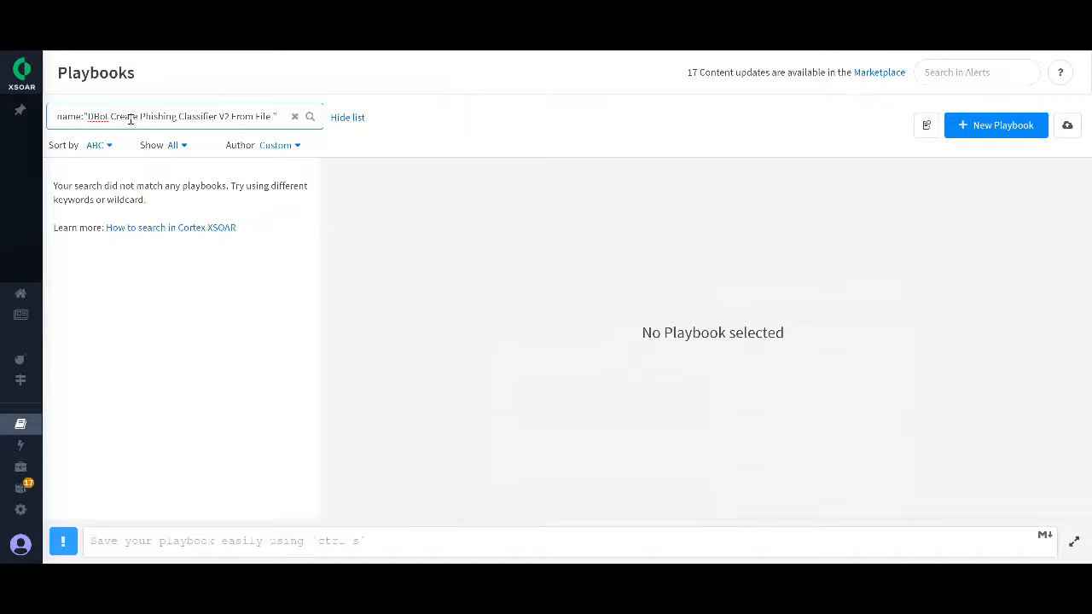
mouse_move(36, 114)
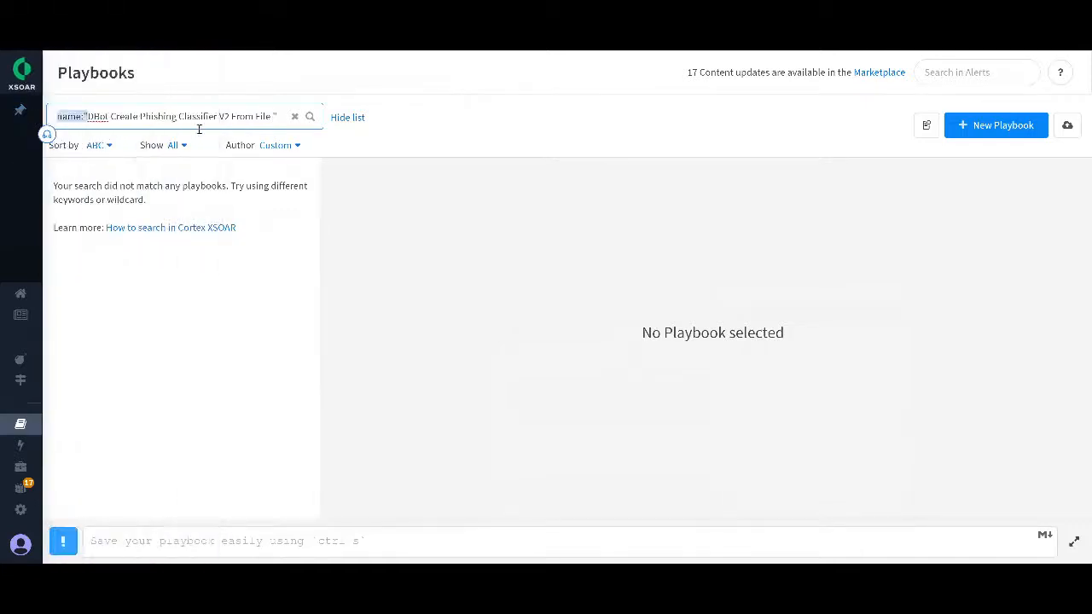
key(BackSpace)
key(BackSpace)
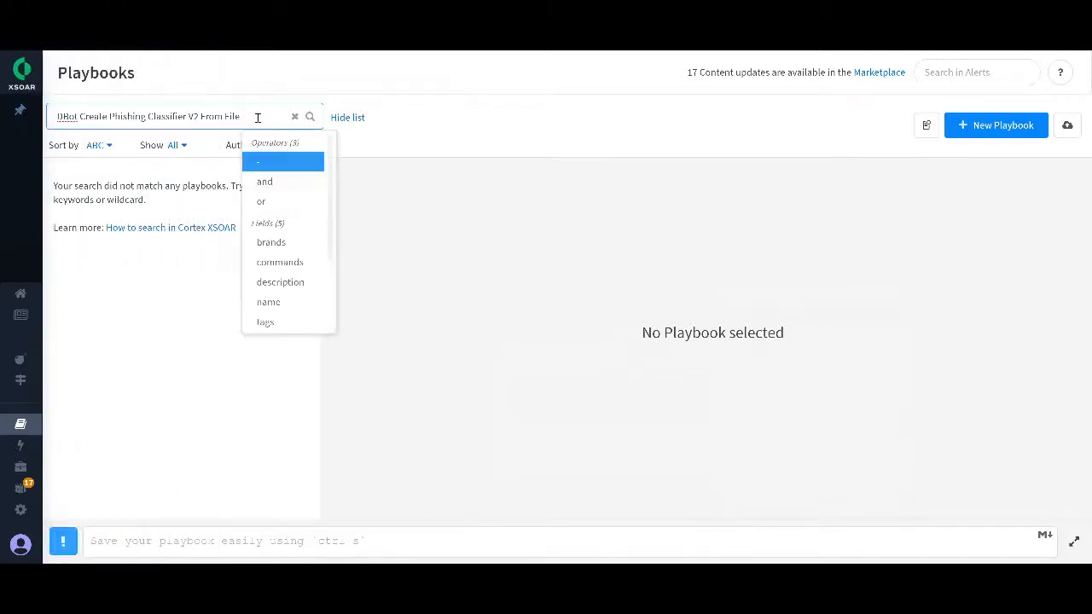
text(*)
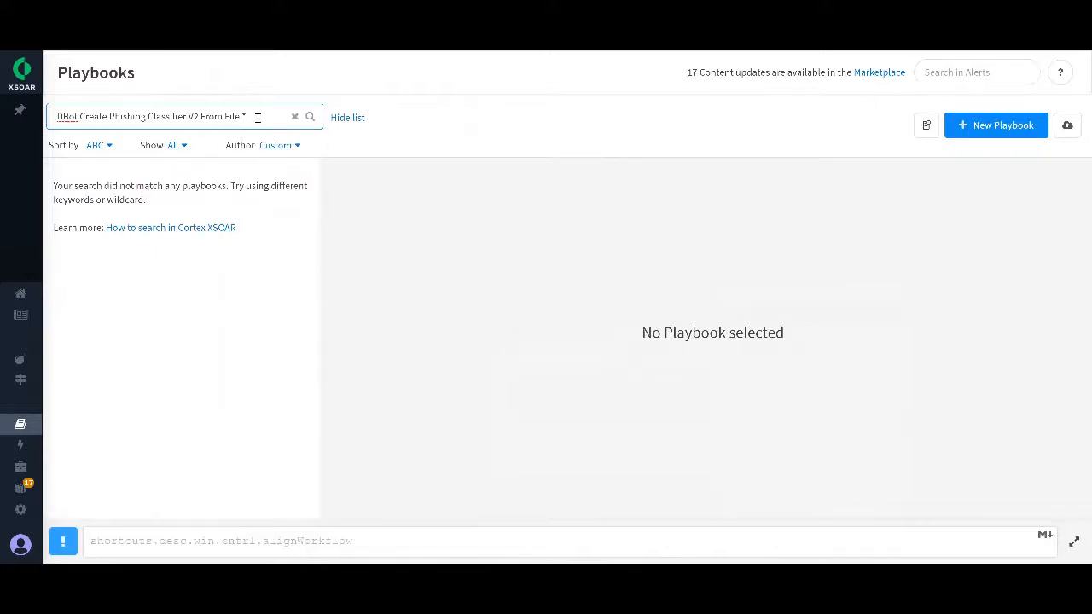
key(BackSpace)
key(BackSpace)
drag(250, 114, 80, 116)
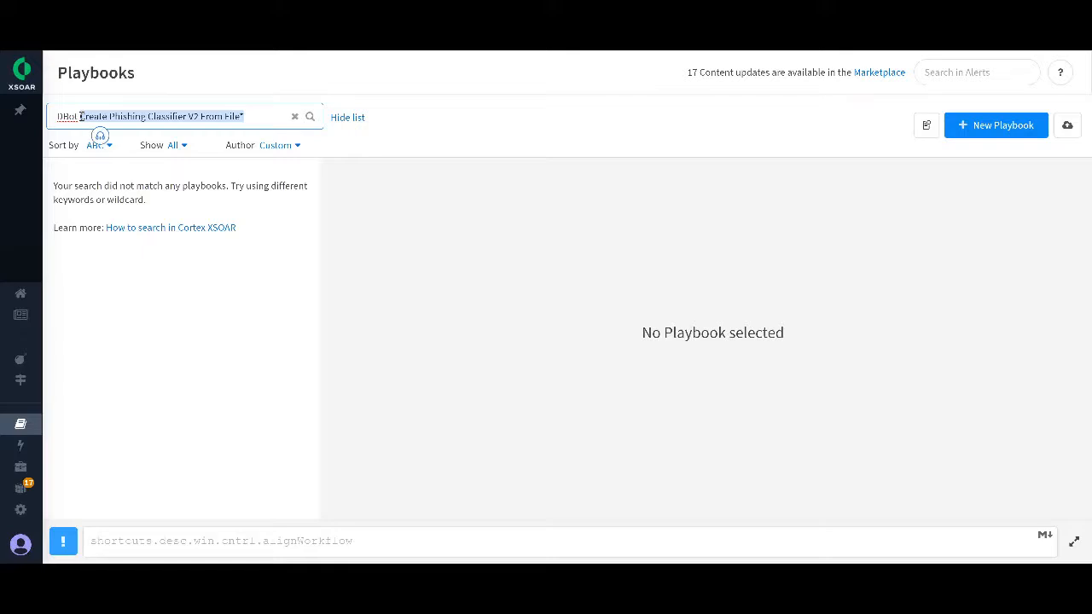
key(BackSpace)
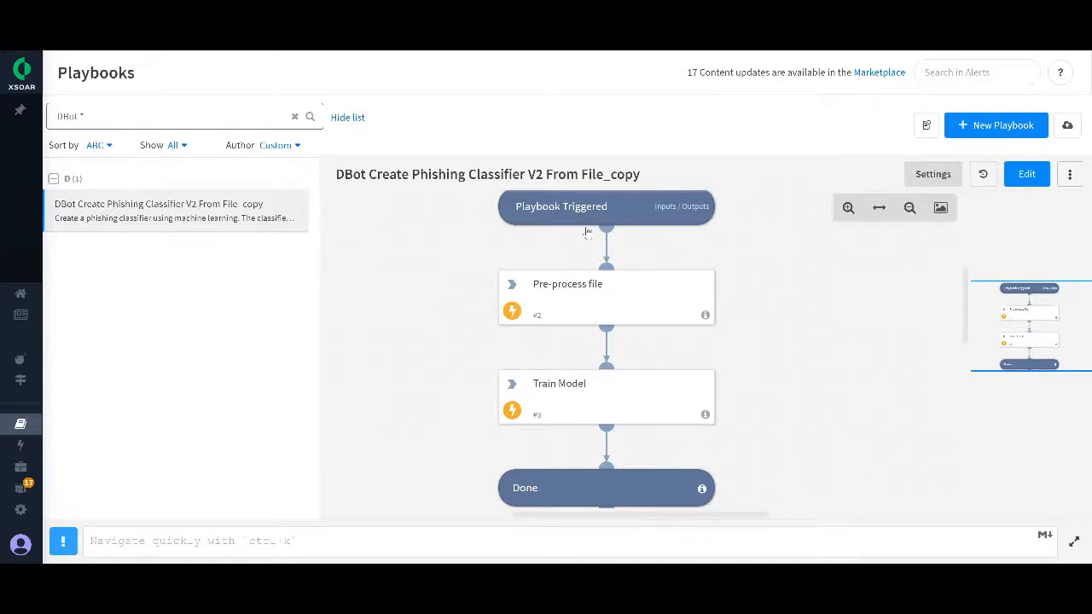
Step: Open the copied playbook's inputs and review the fileID value and the emailTagKey value Importance
click(608, 212)
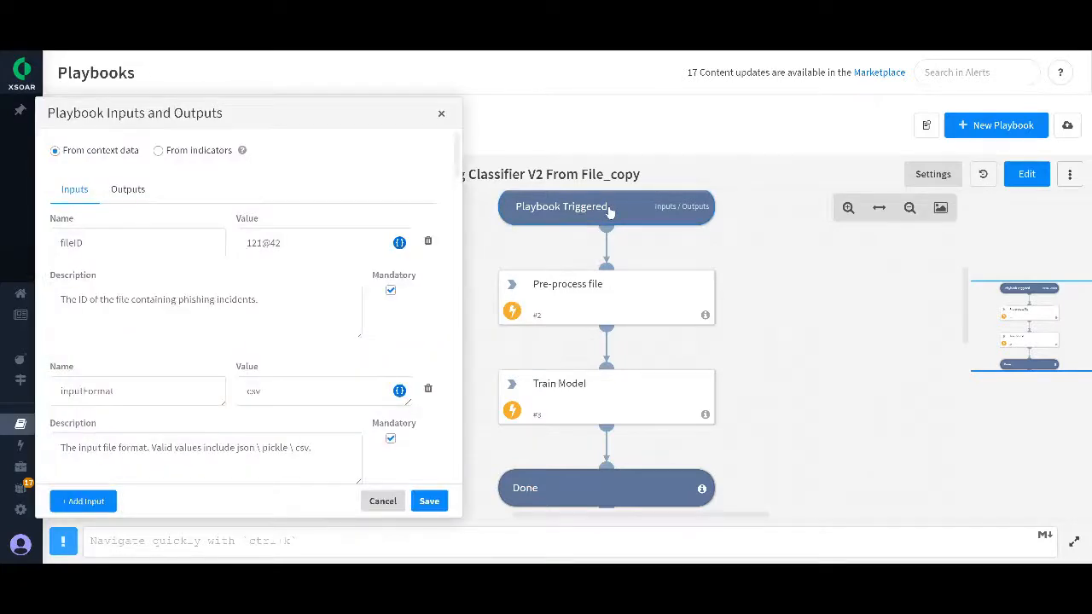
double_click(287, 242)
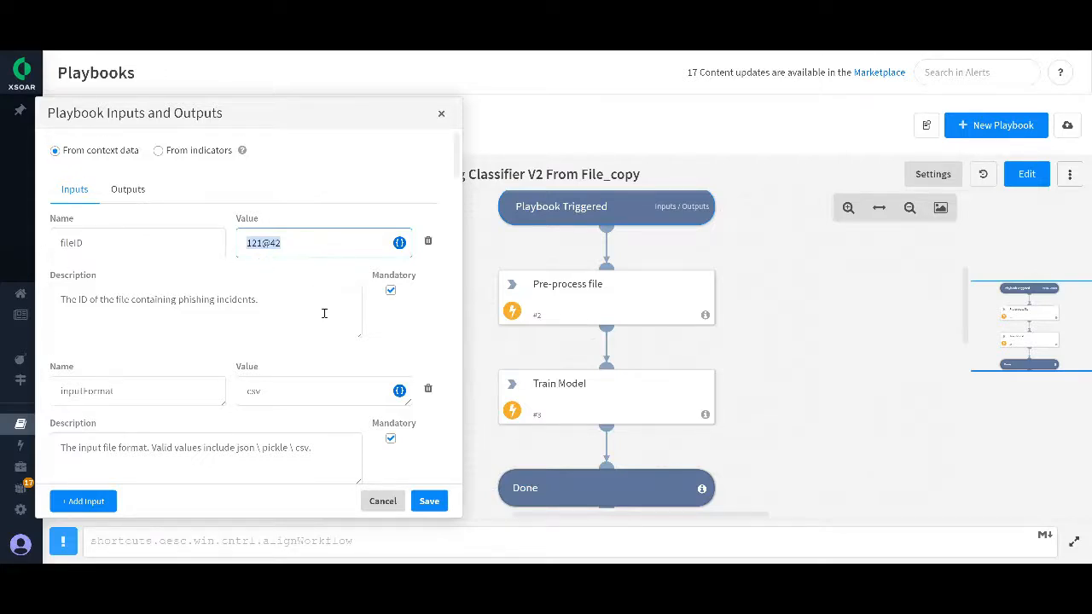
scroll(324, 312, down, 5)
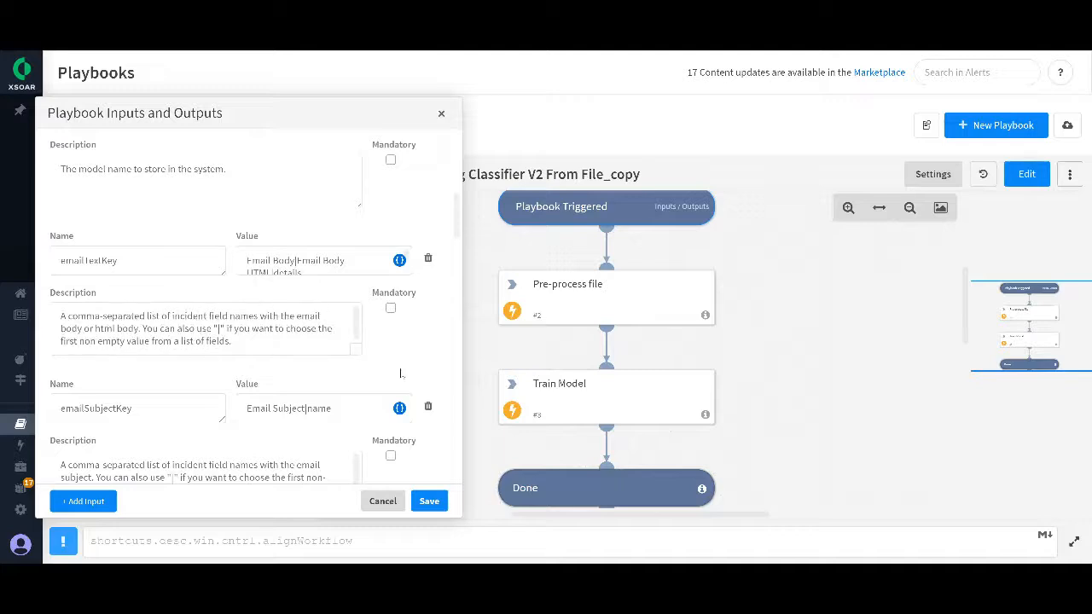
scroll(402, 372, down, 5)
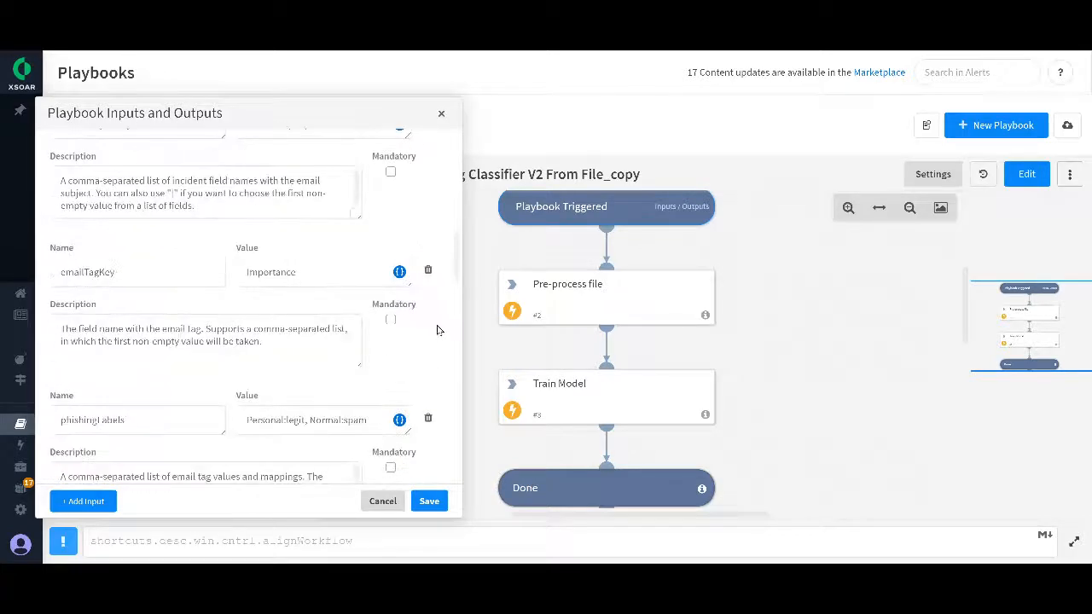
double_click(99, 273)
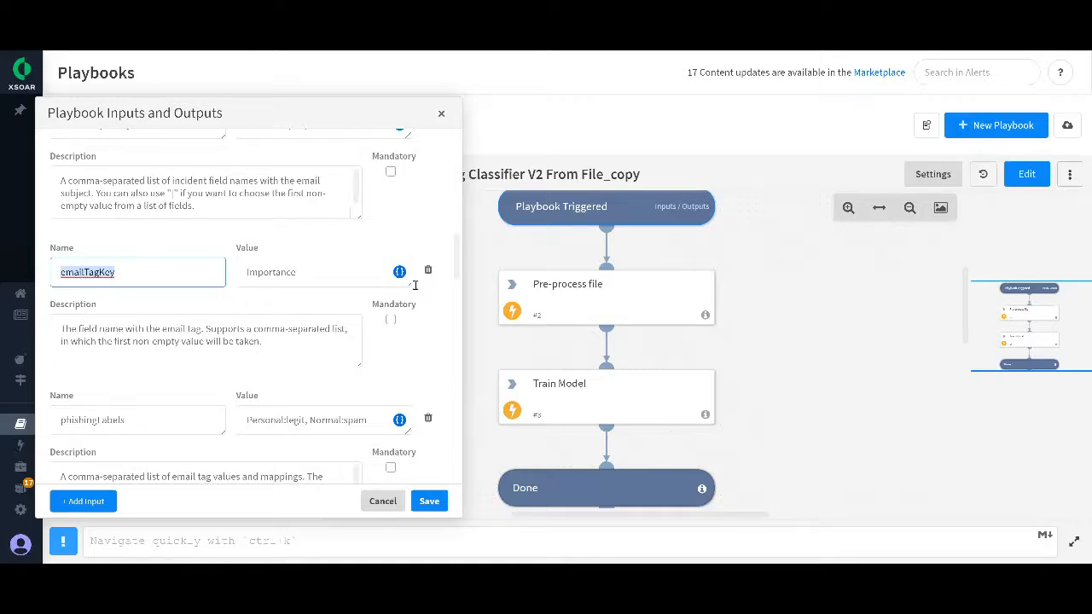
click(297, 271)
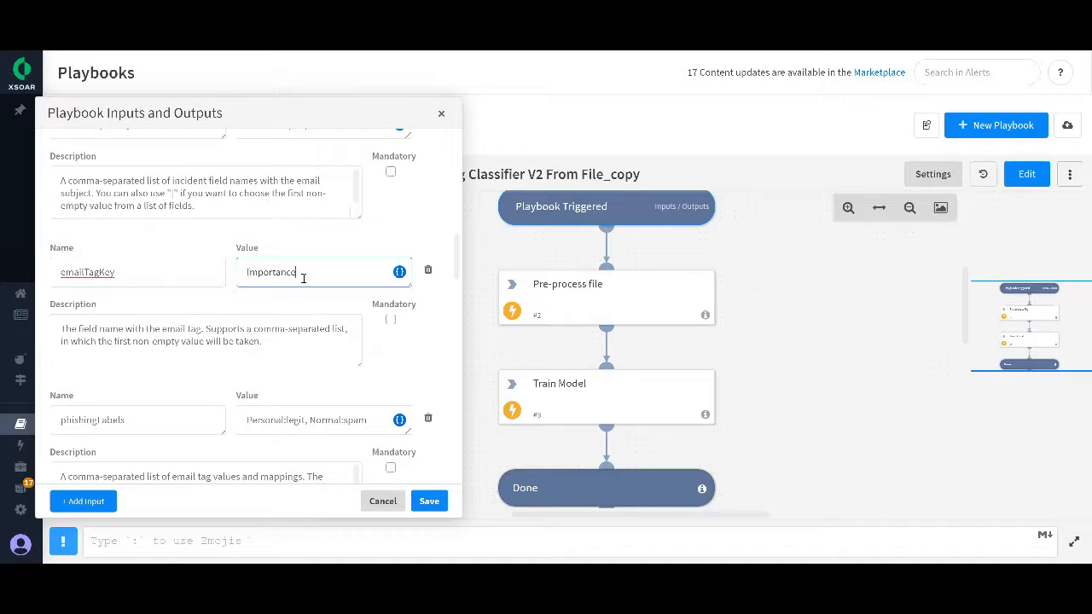
Step: Examine the phishingLabels mapping by highlighting its Personal:legit and Normal:spam parts
scroll(66, 345, down, 1)
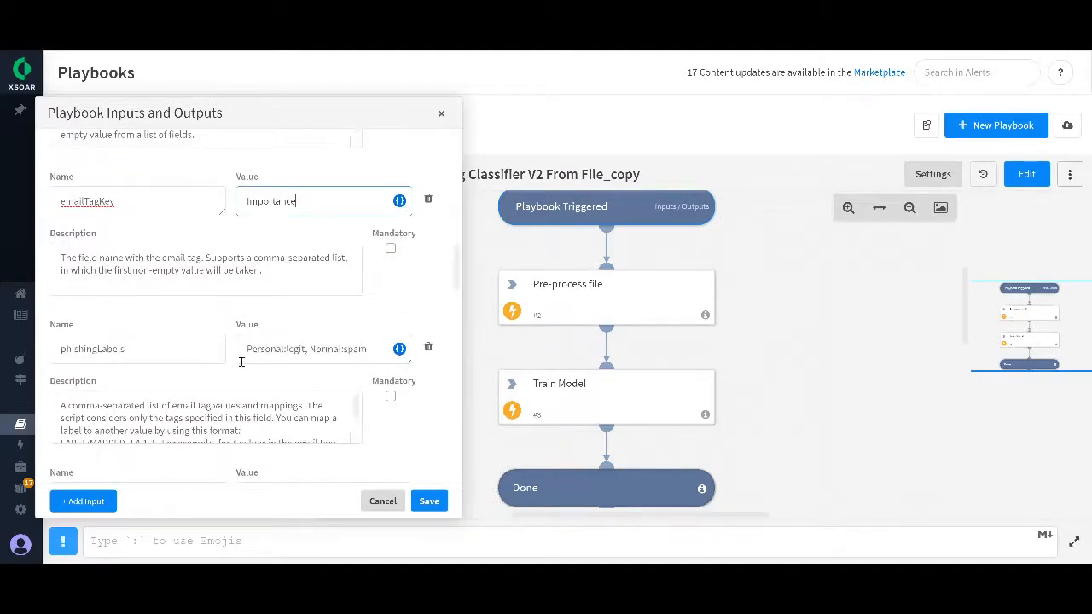
click(284, 350)
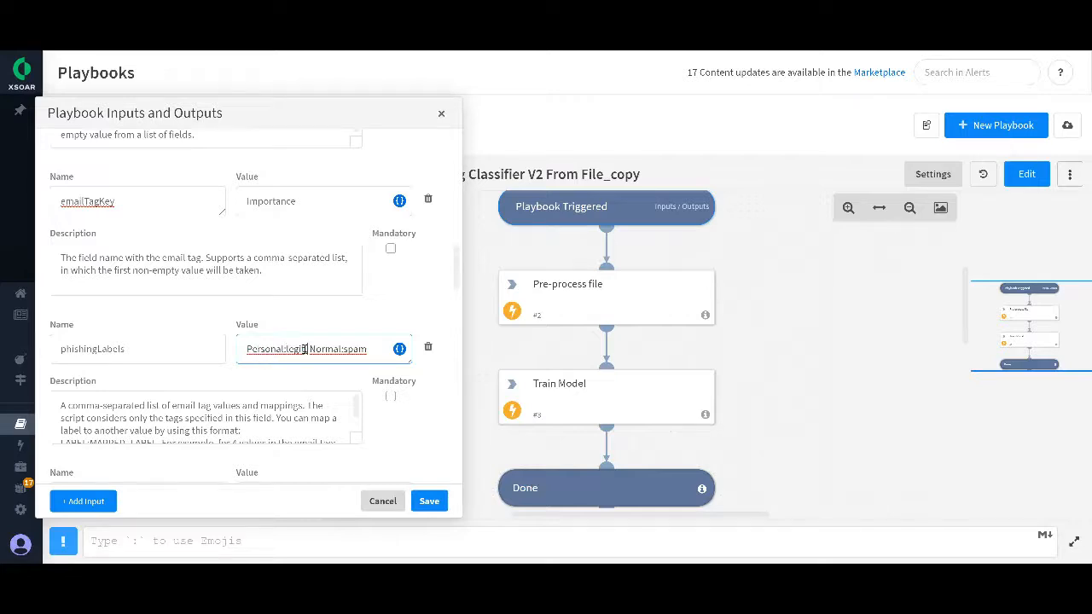
drag(304, 348, 246, 349)
click(315, 318)
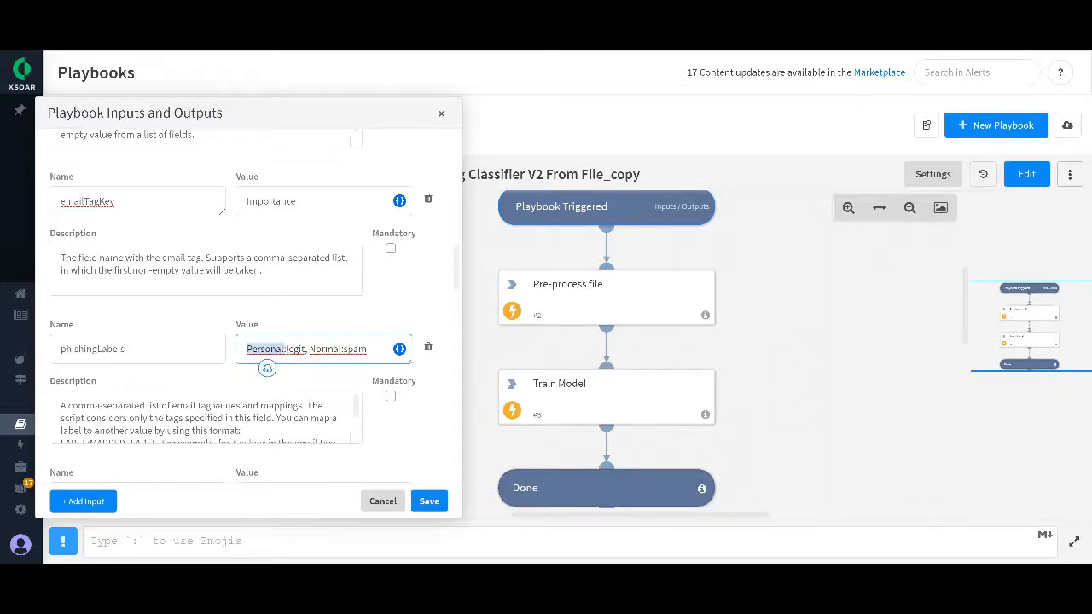
click(290, 349)
drag(290, 349, 372, 349)
click(393, 307)
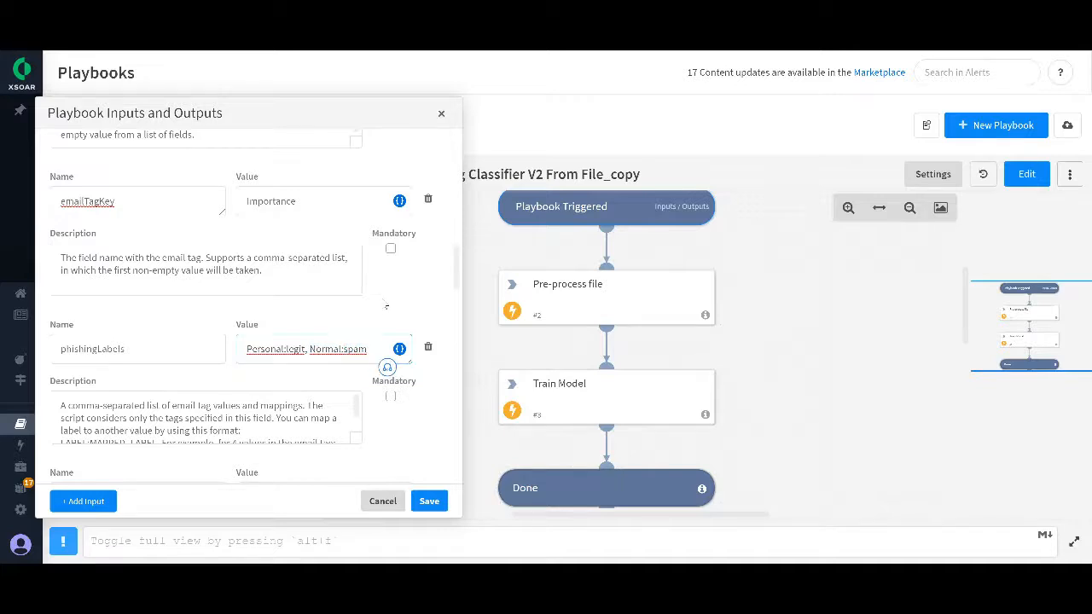
Step: Switch to the CSV file in Notepad++, find "Personal" in quotation marks, and count its matches in the file
scroll(423, 303, down, 3)
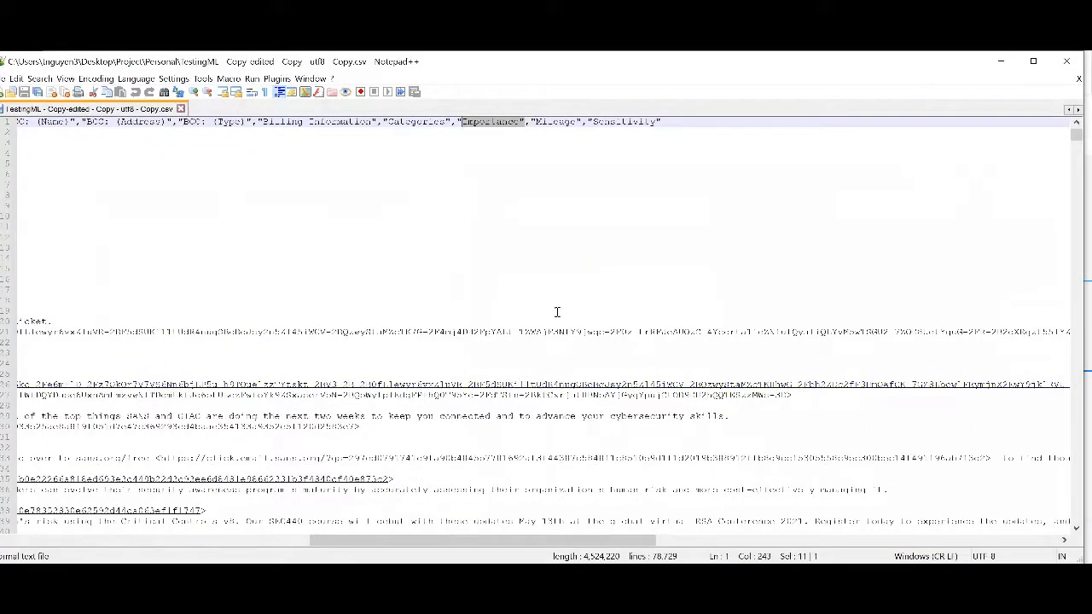
key(ctrl+f)
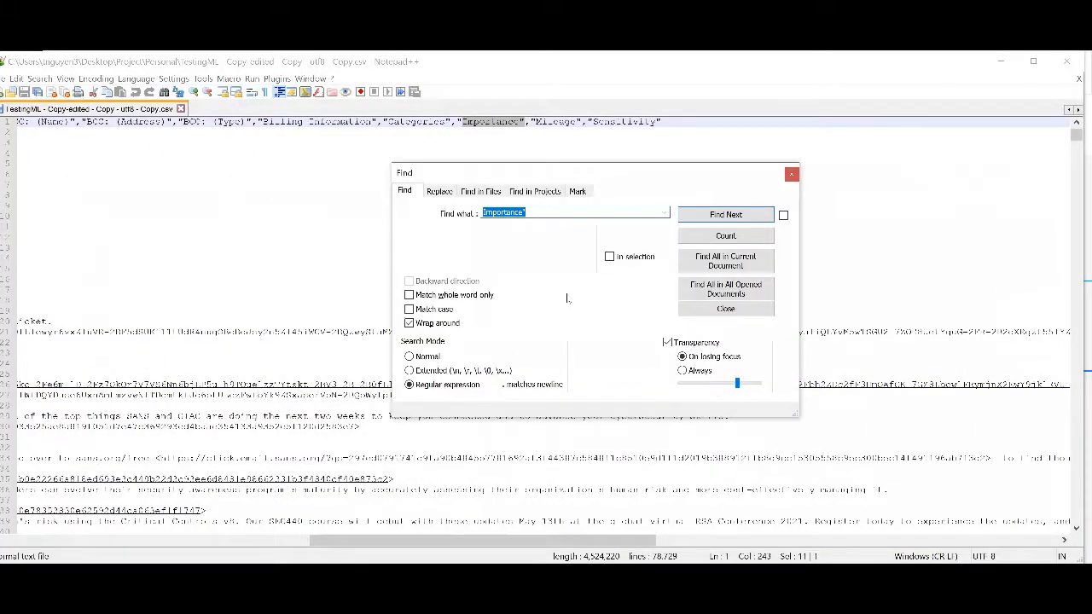
key(Right)
key(ctrl+a)
text(^Per)
key(Return)
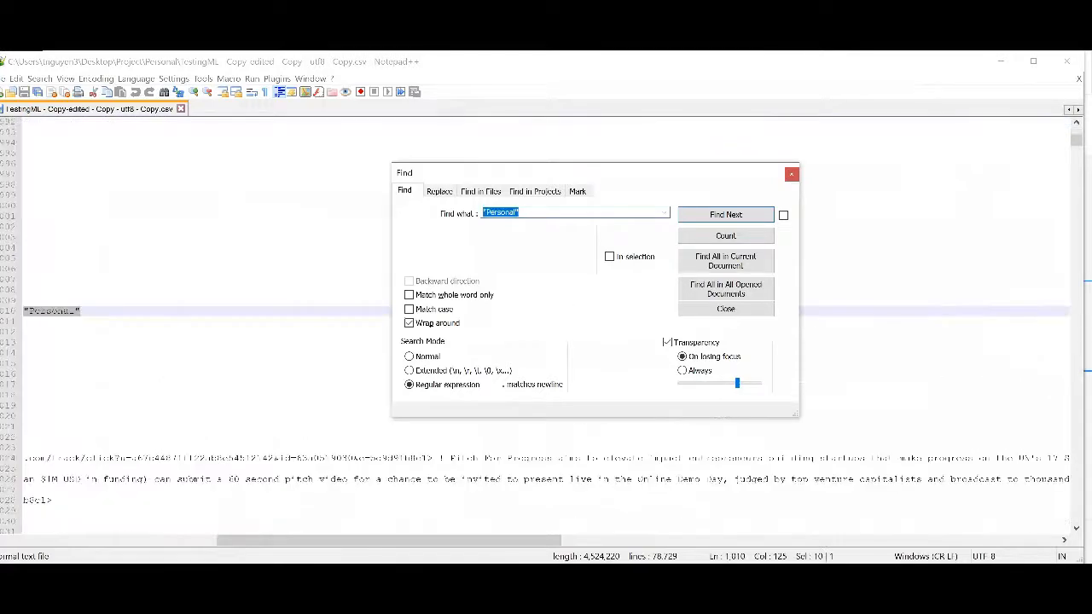
click(725, 236)
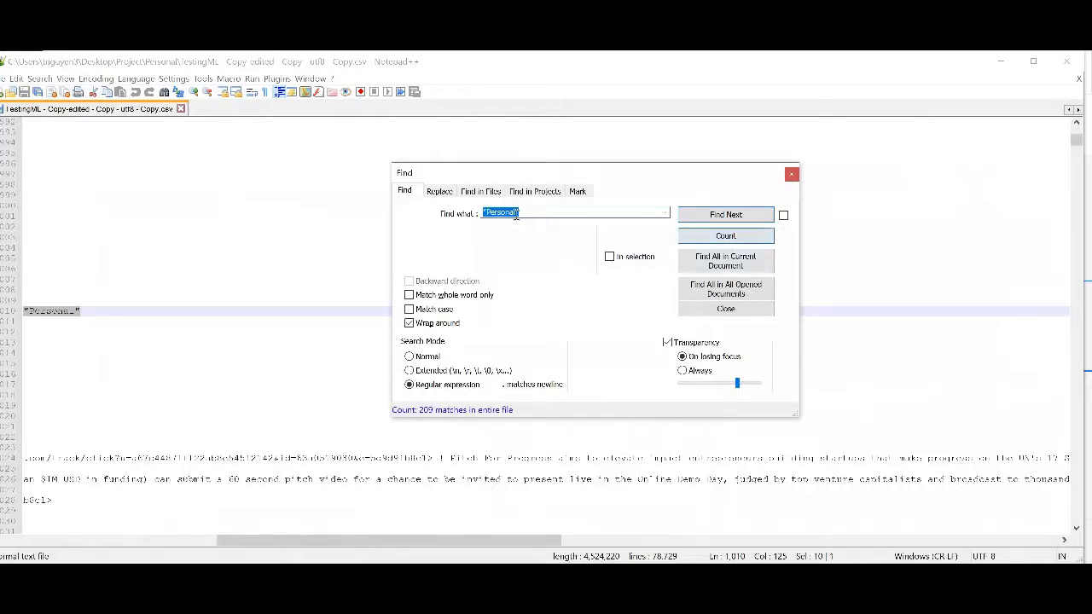
Step: Count the matches of "Normal" in quotation marks in the CSV file, and return to the playbook inputs in Cortex XSOAR
drag(523, 212, 482, 212)
text("Normal)
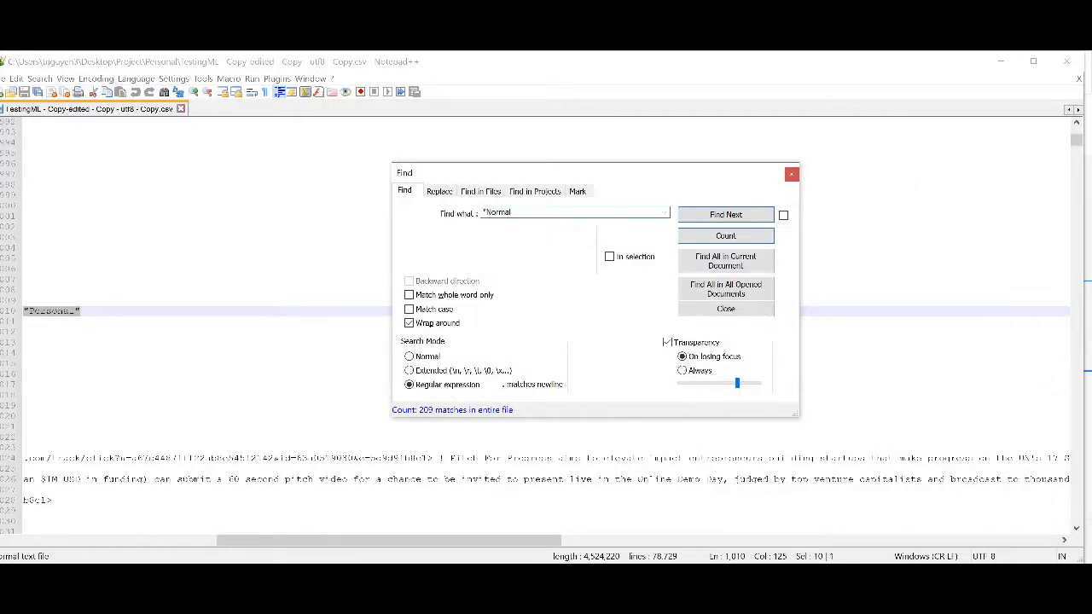
click(724, 236)
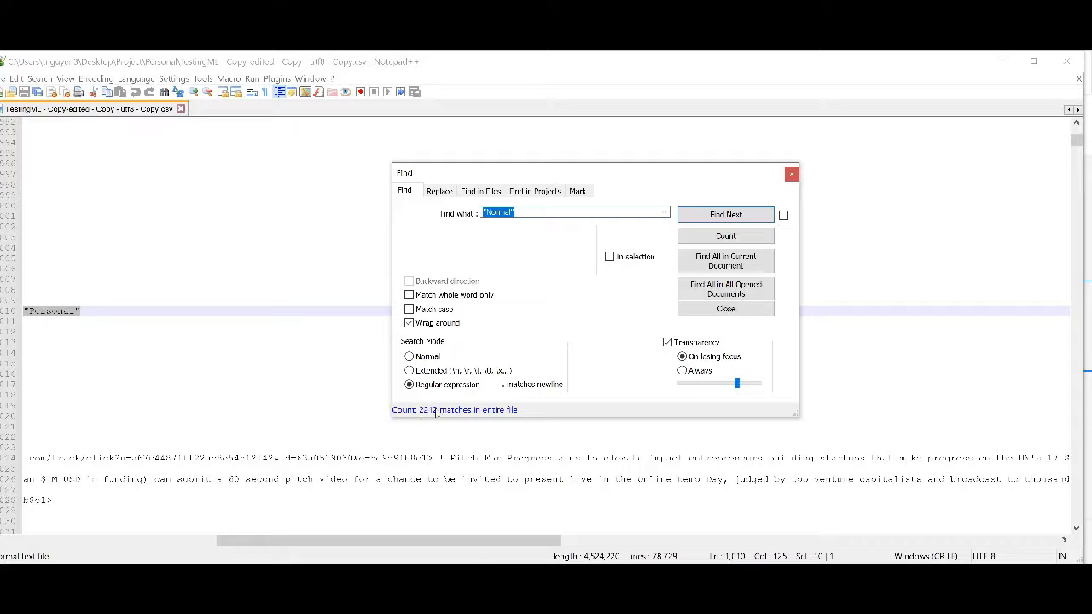
click(791, 174)
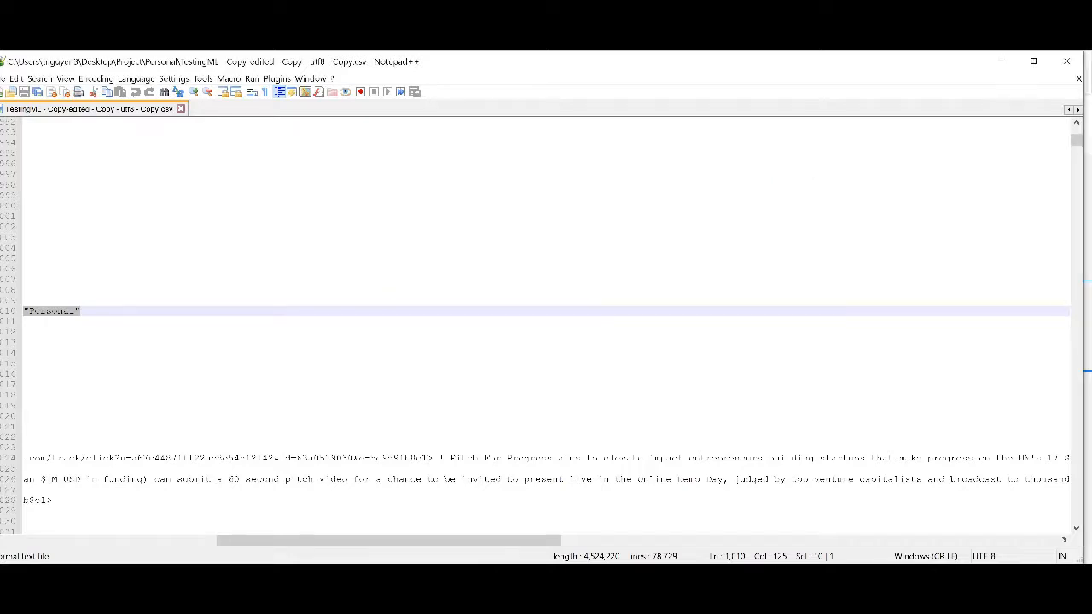
click(1001, 61)
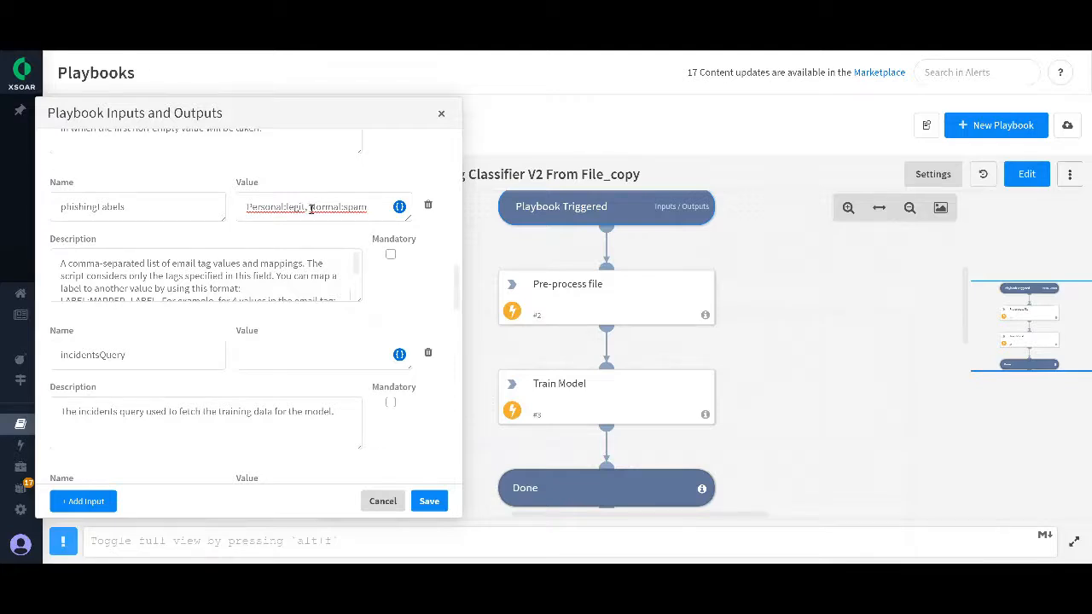
Step: Highlight Personal:legit in the phishingLabels value and review the remaining inputs from incidentsQuery through incidentTypes and dedupThreshold
double_click(305, 207)
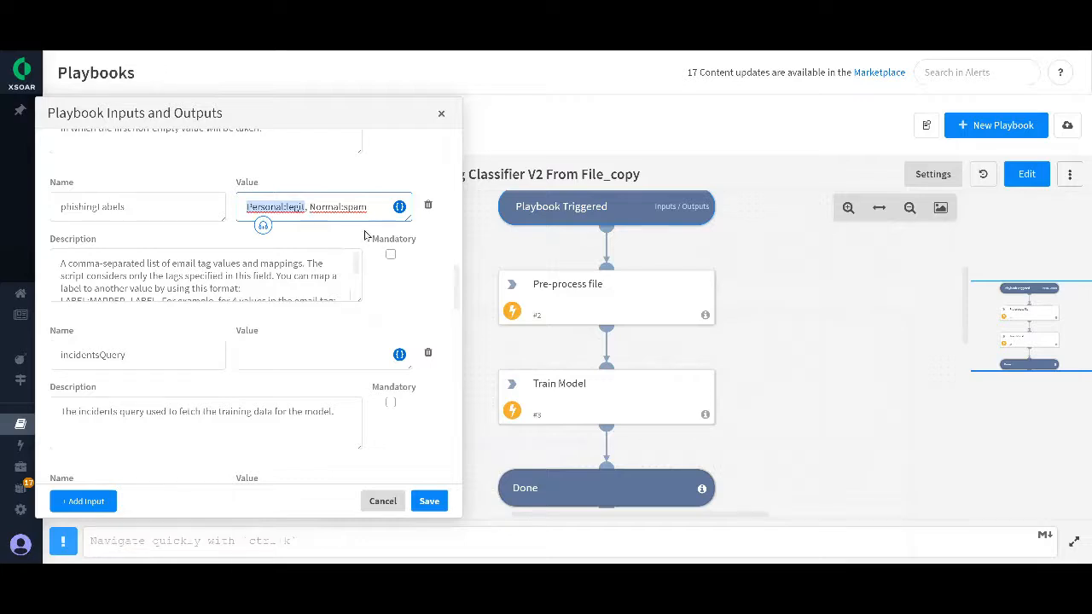
scroll(371, 285, down, 3)
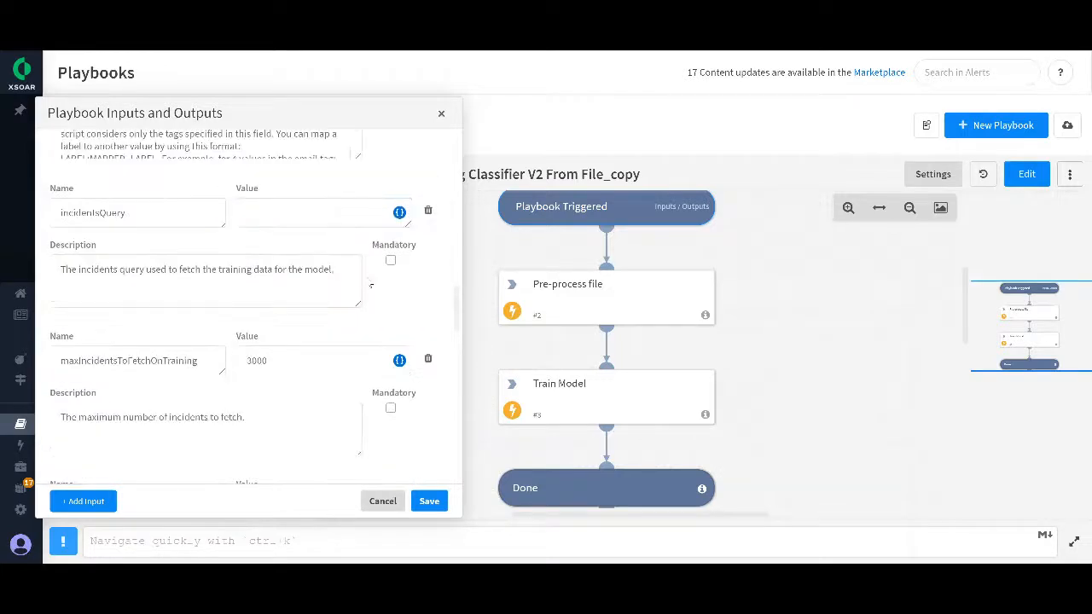
scroll(281, 350, down, 5)
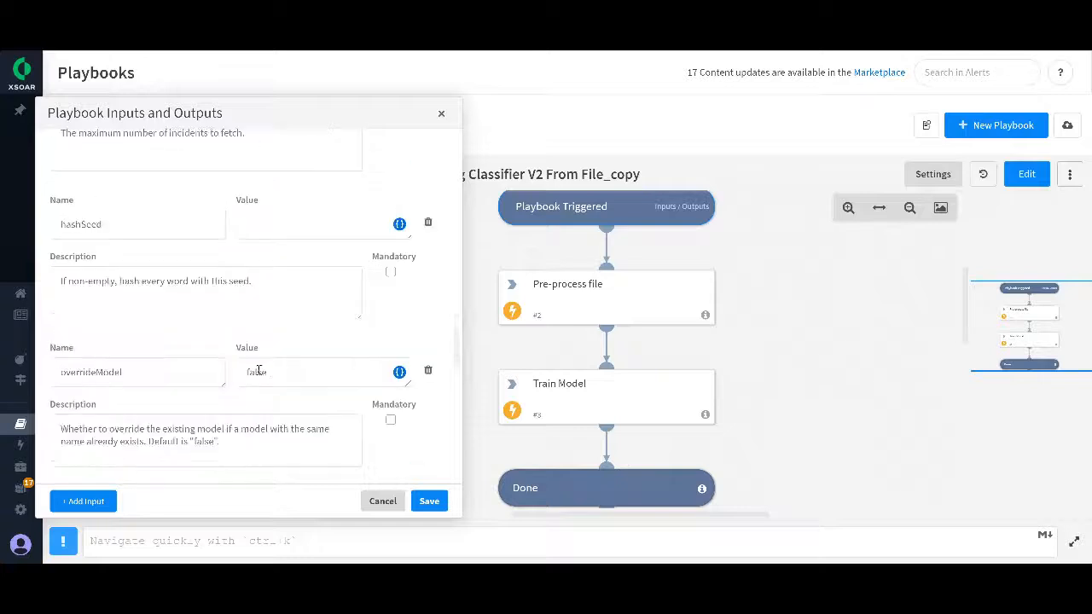
scroll(333, 369, down, 4)
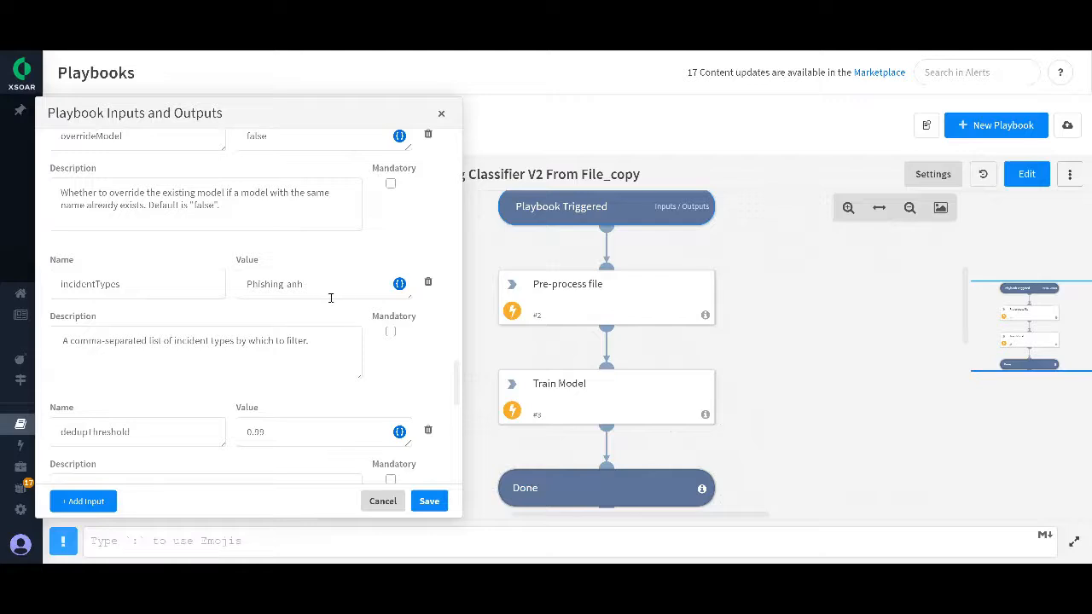
Step: Review the remaining playbook inputs down to modelTargetAccuracy and outputFormat, and save the playbook inputs
scroll(335, 307, down, 6)
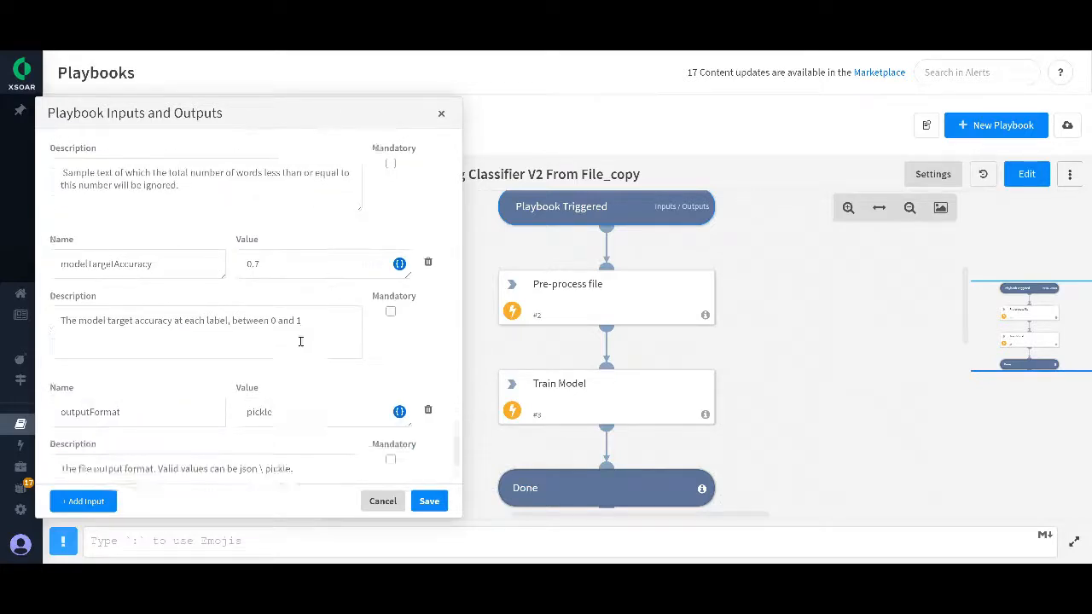
click(428, 502)
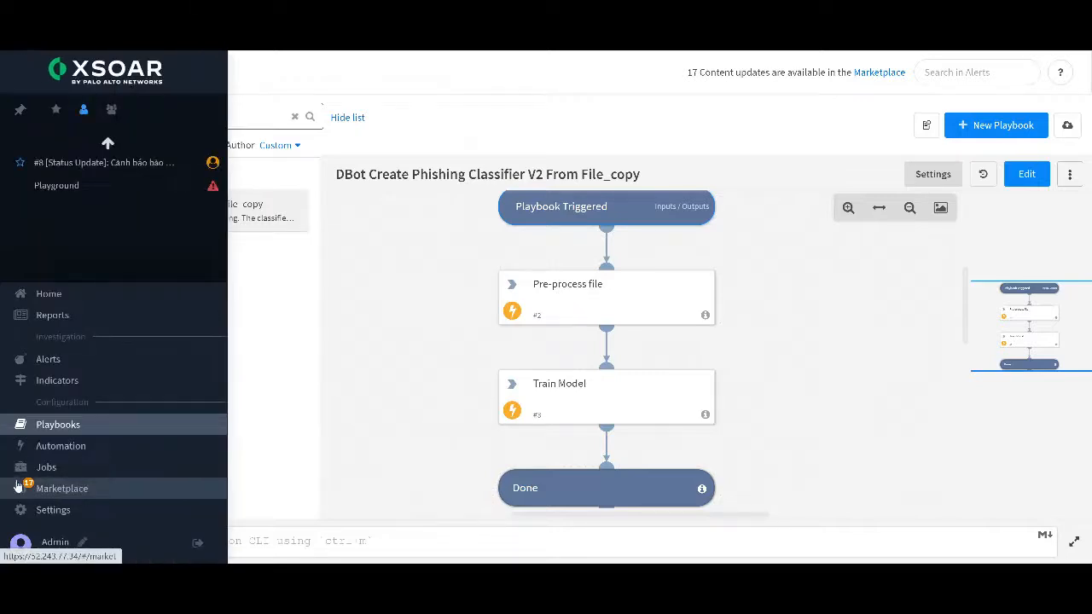
Step: Review the arguments of the Pre-process file task, including dedupThreshold, hashSeed, inputType and outputFormat, and close the task
click(589, 293)
scroll(202, 317, down, 5)
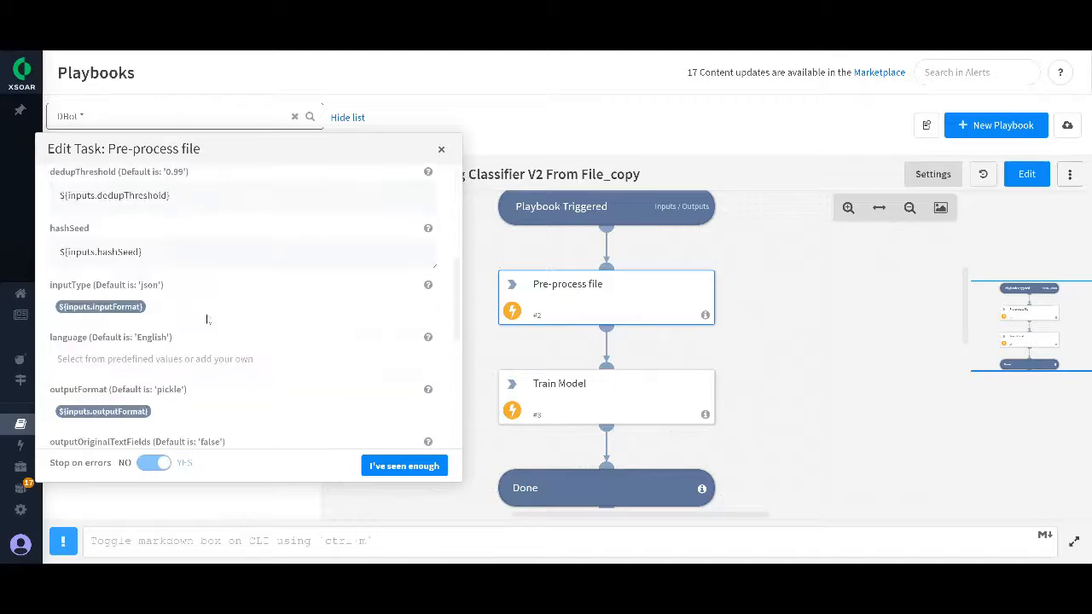
scroll(213, 327, down, 3)
scroll(228, 329, up, 4)
scroll(234, 324, down, 4)
click(441, 149)
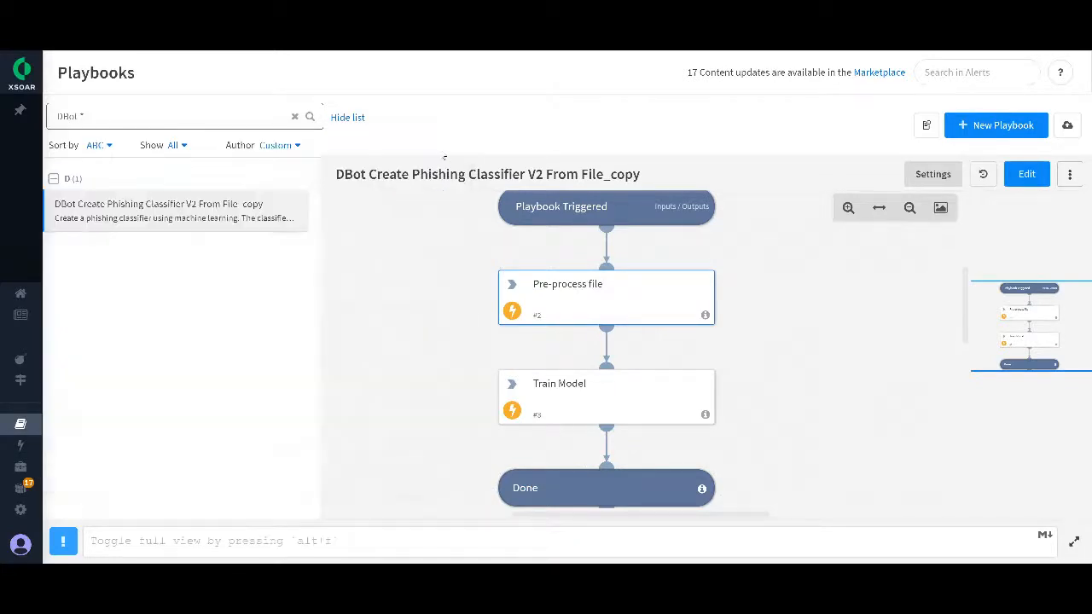
Step: Review the Train Model task's inputs, from tagField through modelName, phishingLabels and trainSetRatio, and its outputs, and close the task
click(591, 401)
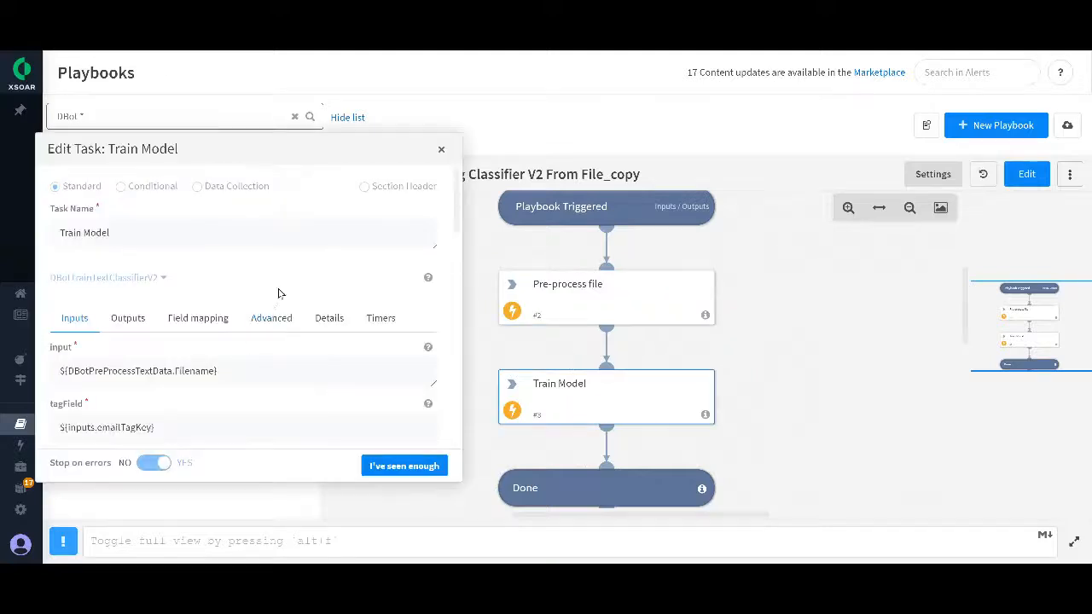
scroll(280, 293, down, 5)
scroll(242, 349, down, 6)
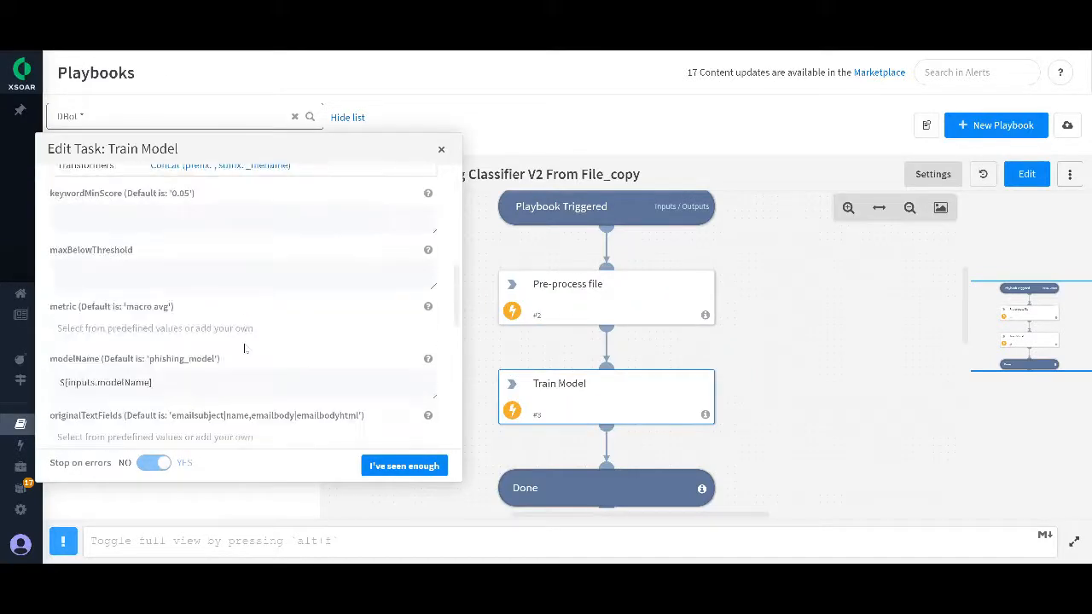
scroll(221, 348, down, 5)
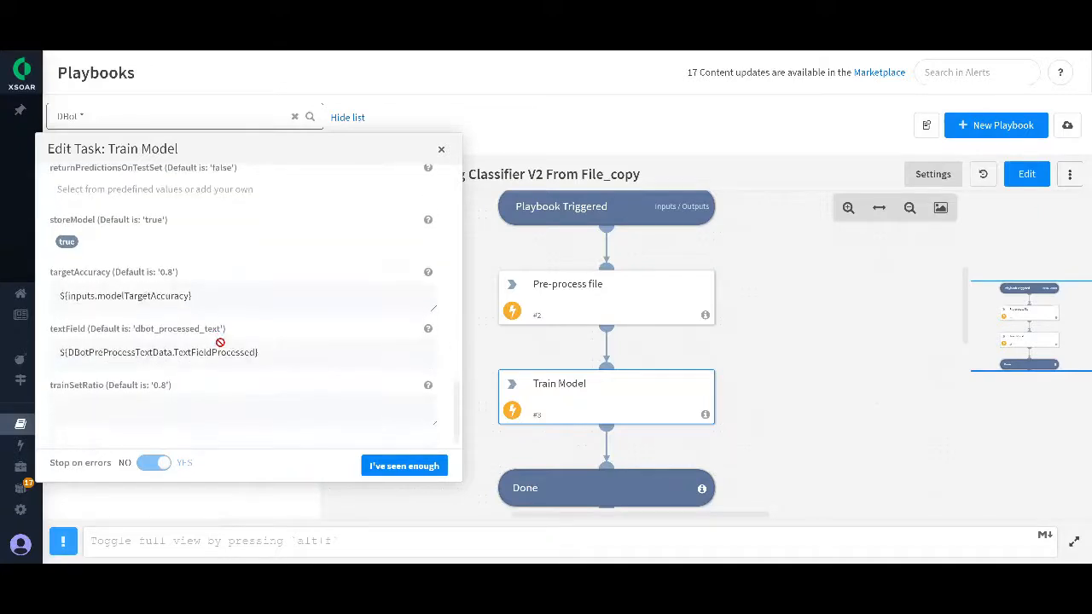
scroll(218, 343, up, 4)
scroll(215, 289, up, 3)
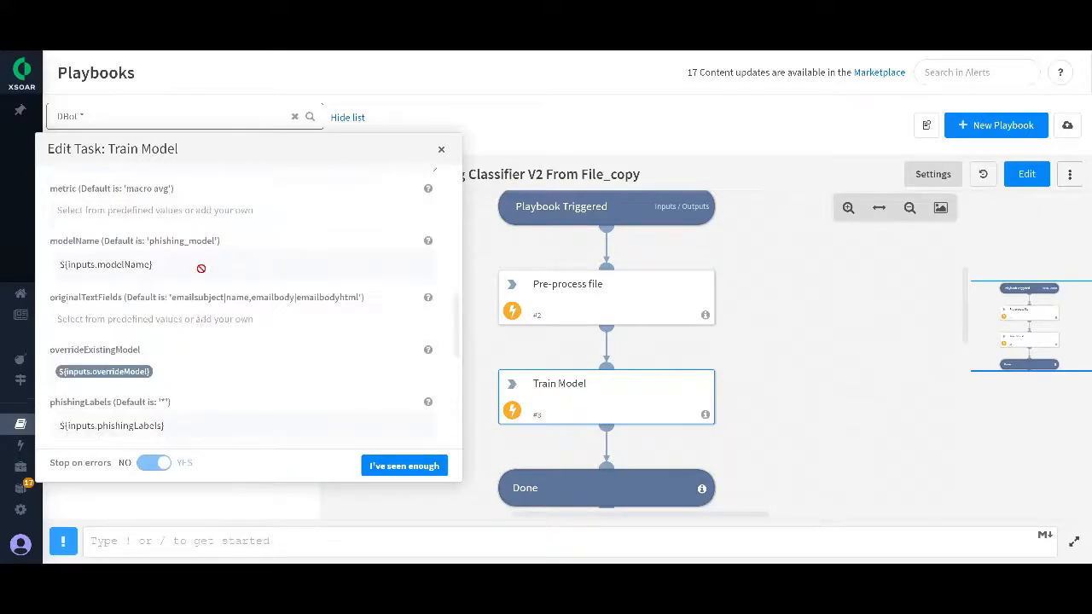
scroll(186, 300, up, 4)
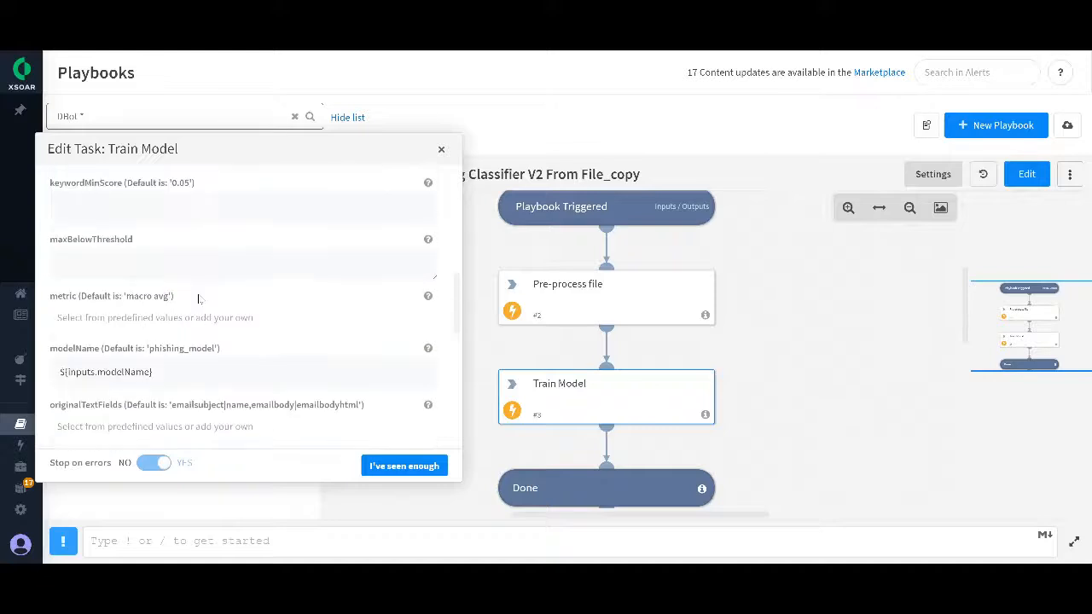
scroll(187, 305, up, 5)
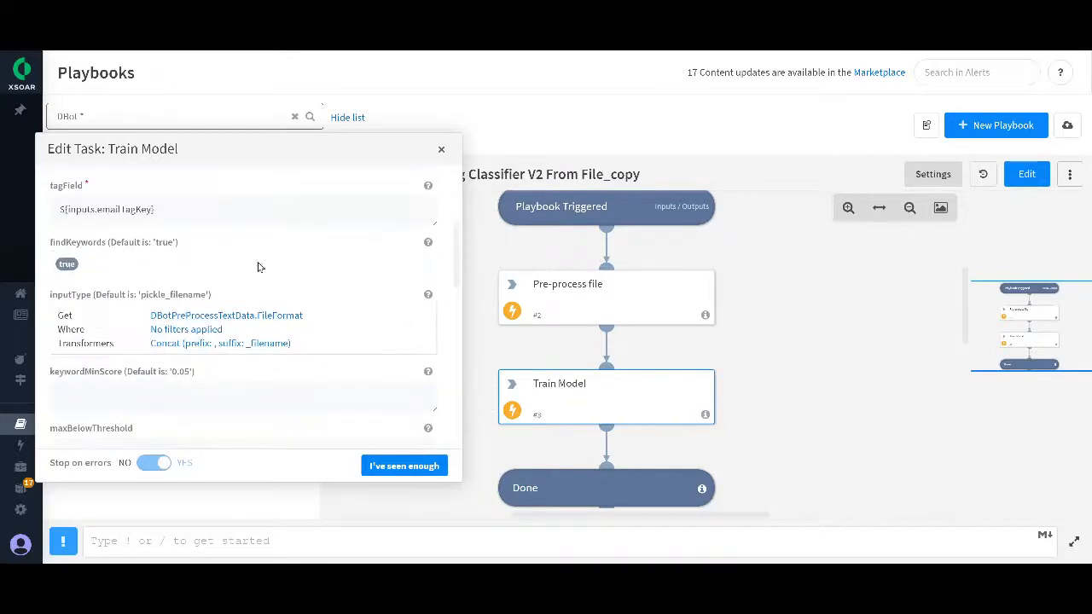
click(128, 244)
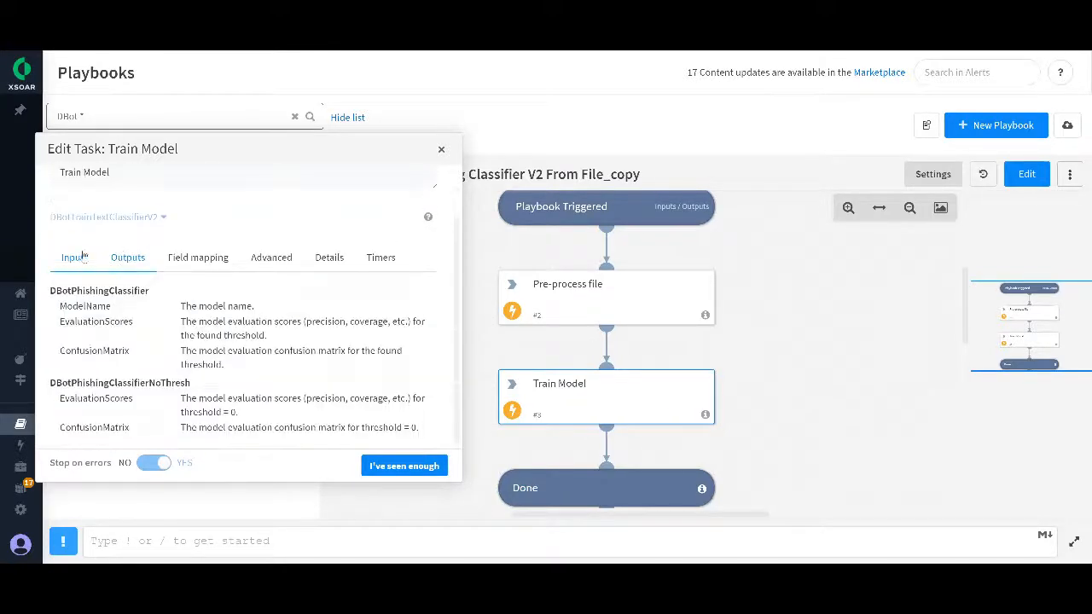
click(77, 247)
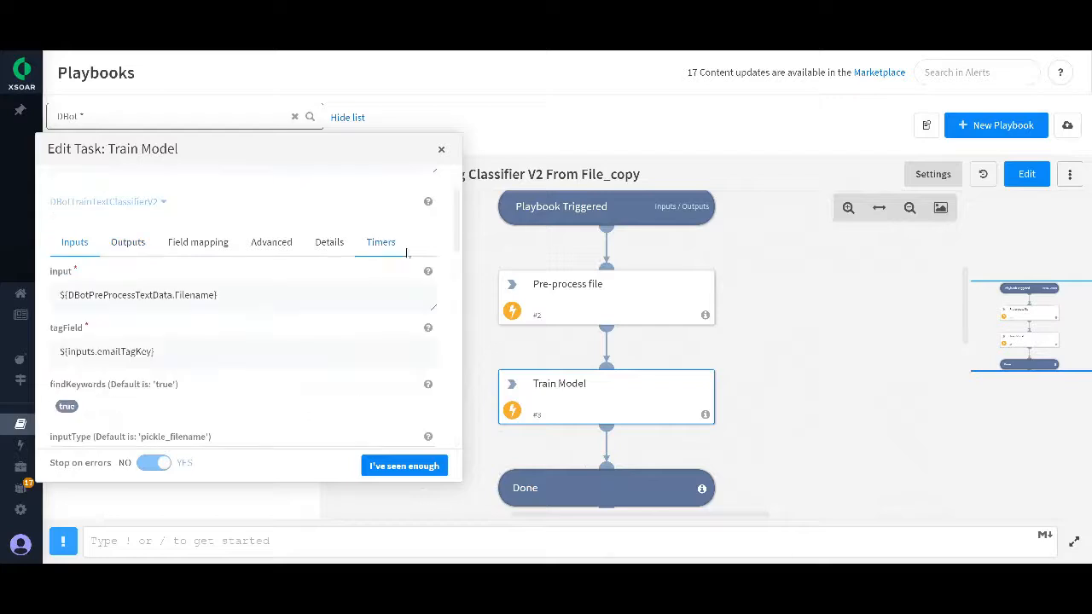
click(441, 151)
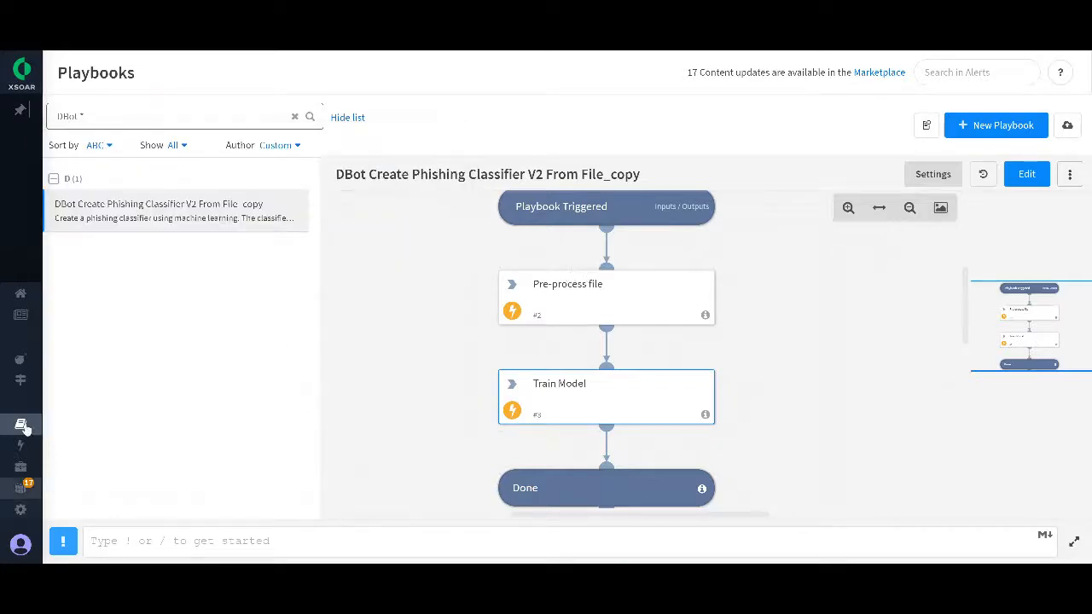
Step: Open the War Room of the TestingML alert from the alerts list
mouse_move(43, 378)
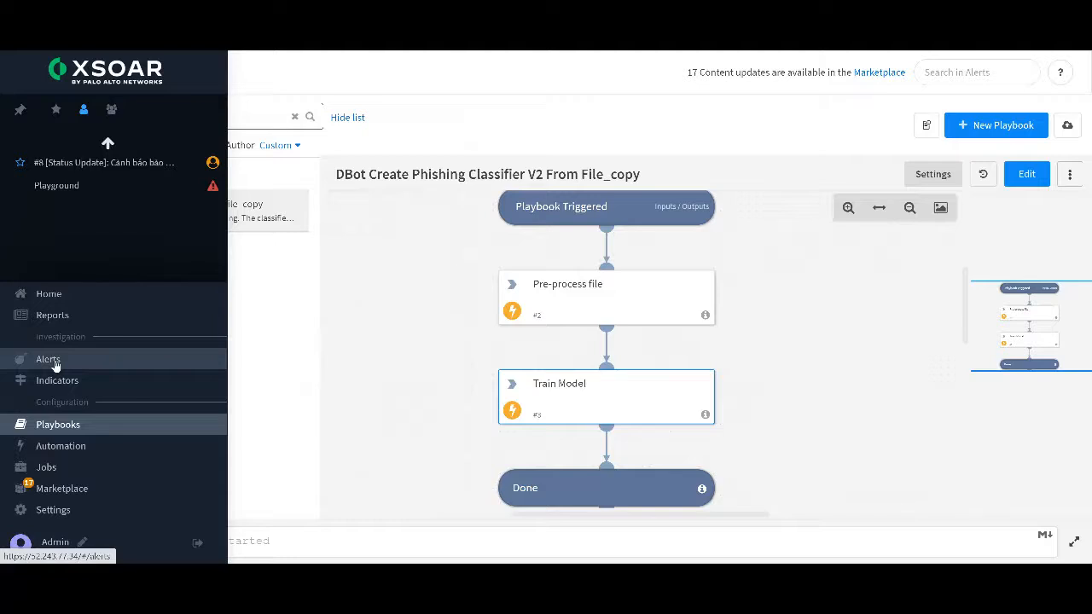
click(51, 361)
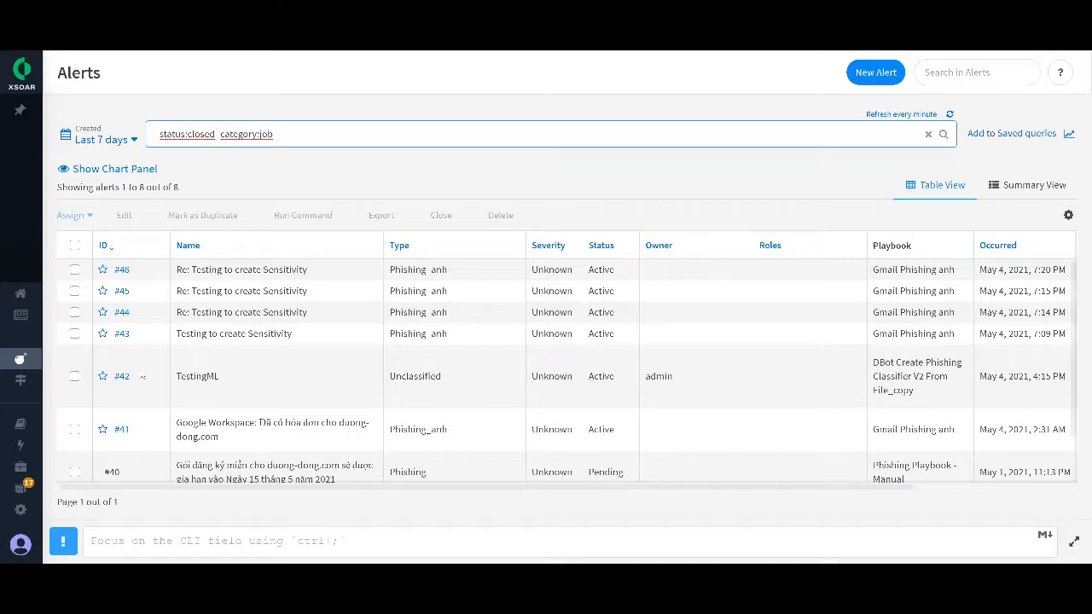
click(124, 376)
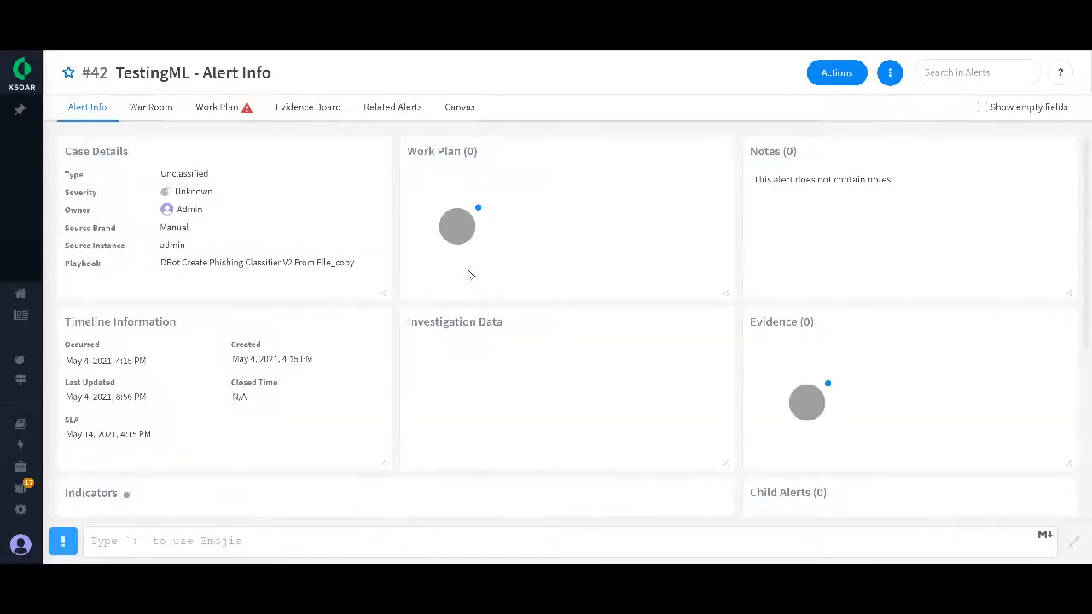
click(151, 106)
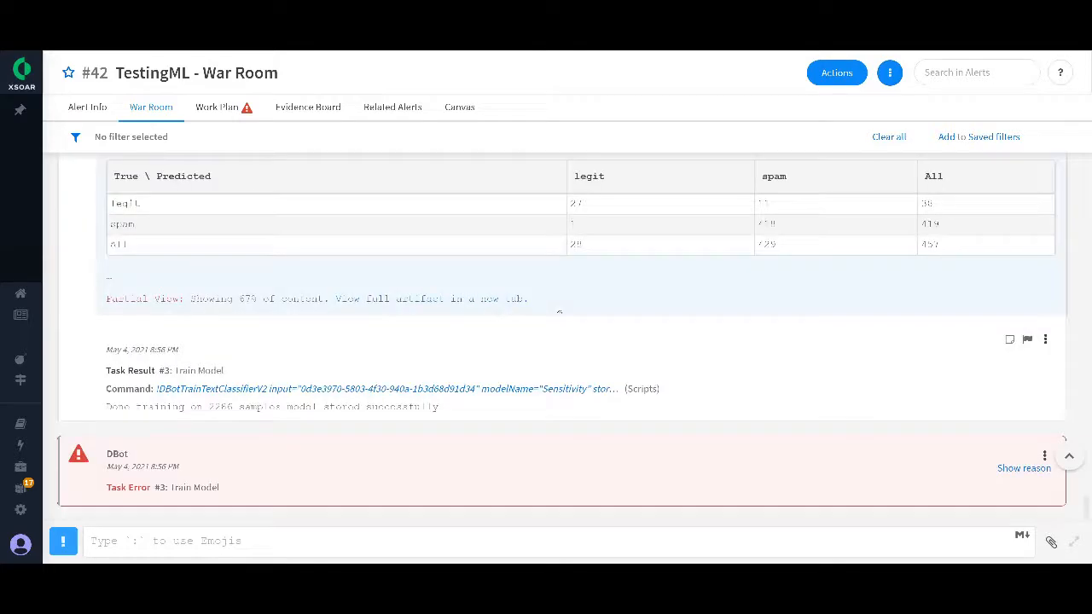
Step: Examine the Train Model results in the War Room: the confusion matrix and the keywords per category for spam and legit
scroll(600, 327, up, 3)
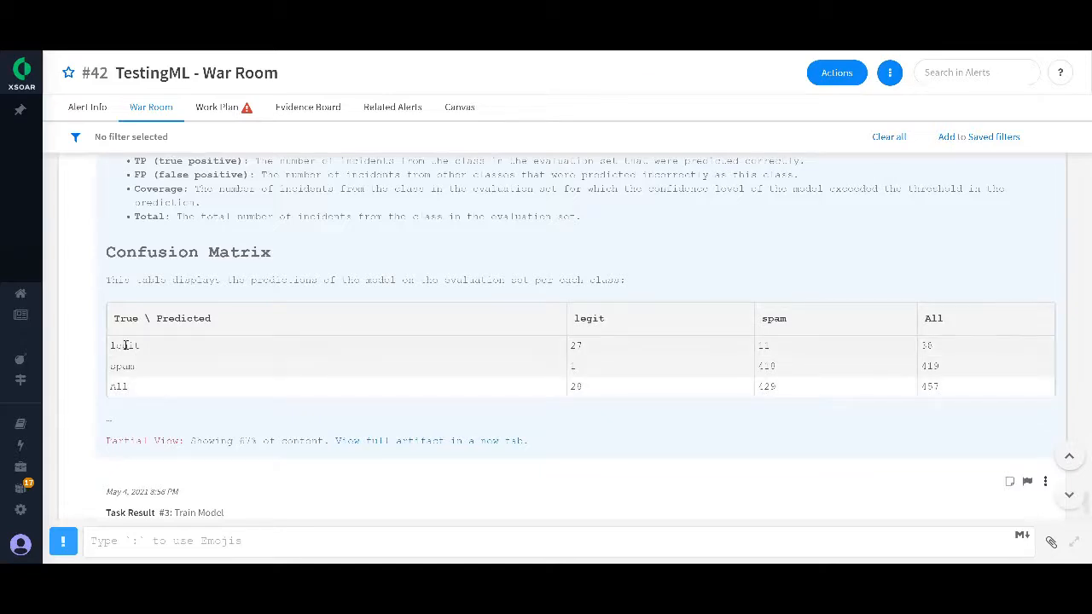
scroll(162, 339, up, 10)
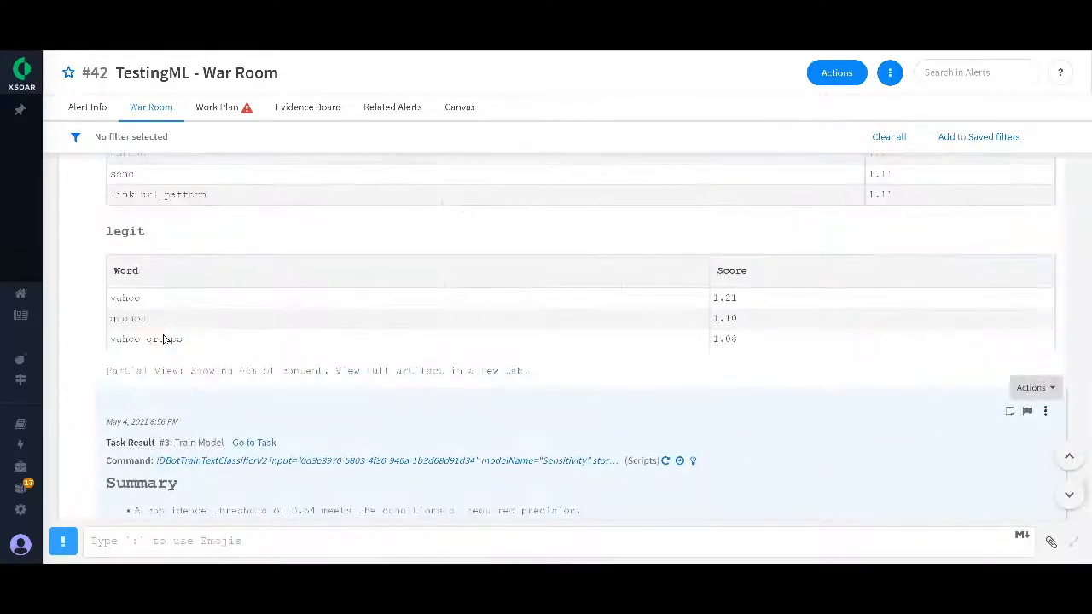
scroll(164, 340, up, 10)
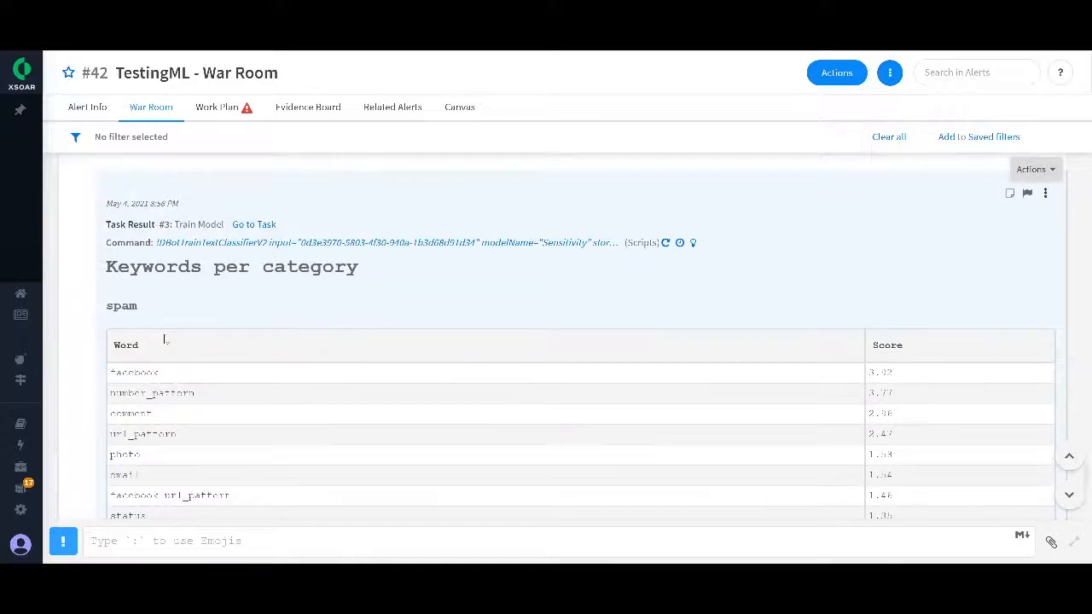
scroll(172, 314, down, 10)
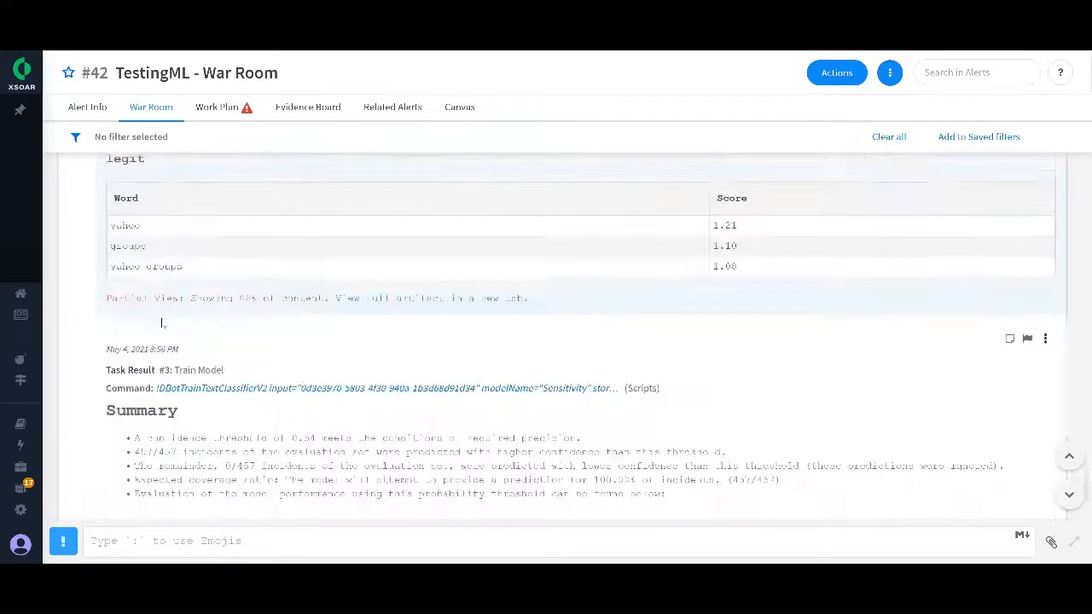
scroll(198, 266, up, 1)
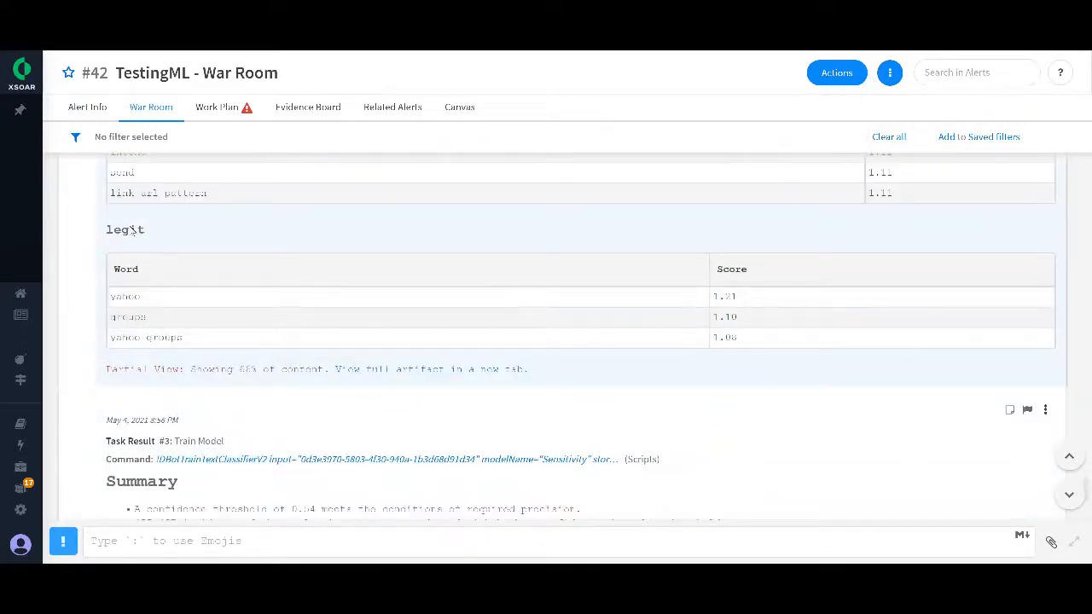
Step: Examine the Found labels result by highlighting the spam and legit counts, and check the skipped labels
scroll(191, 300, up, 10)
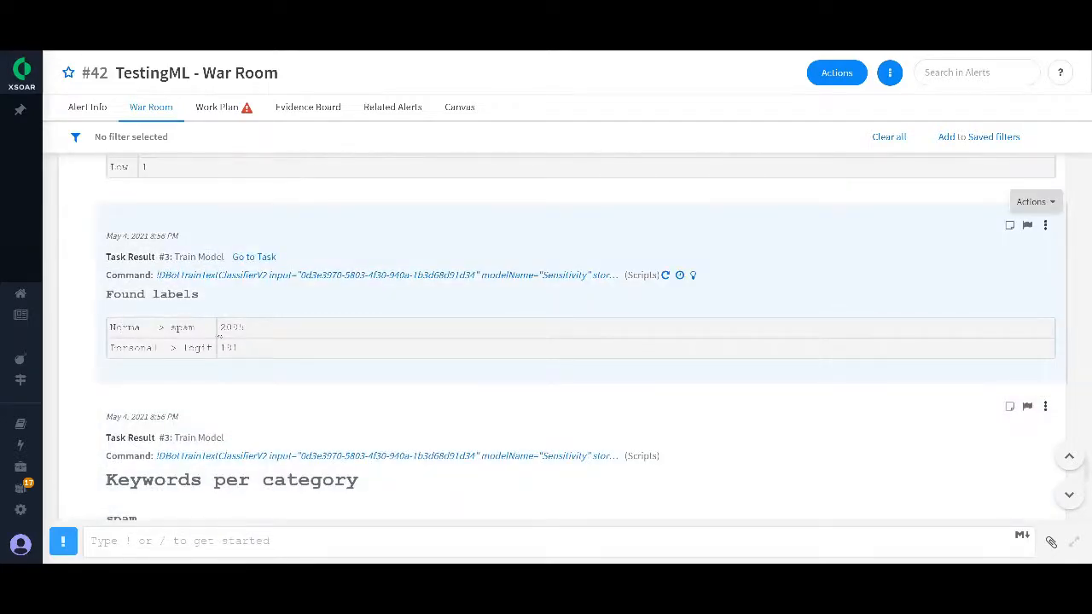
double_click(226, 326)
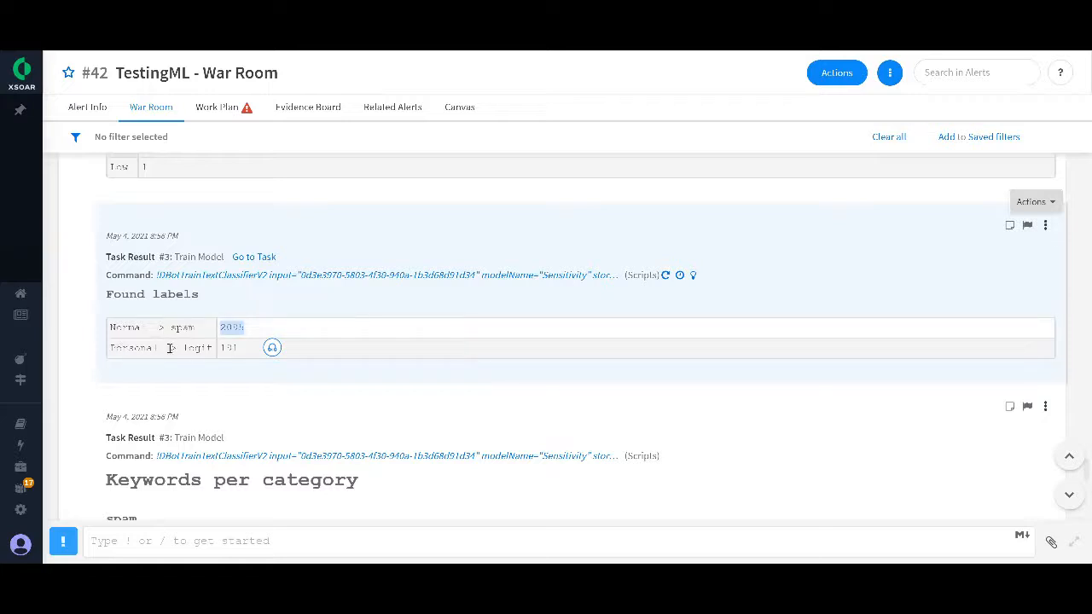
double_click(228, 348)
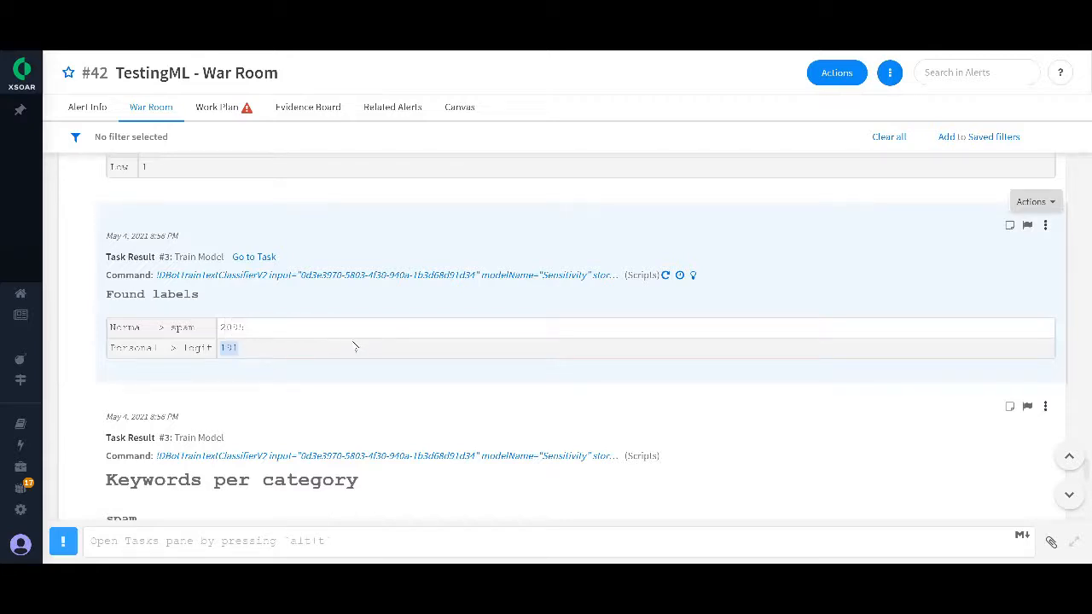
scroll(276, 271, up, 2)
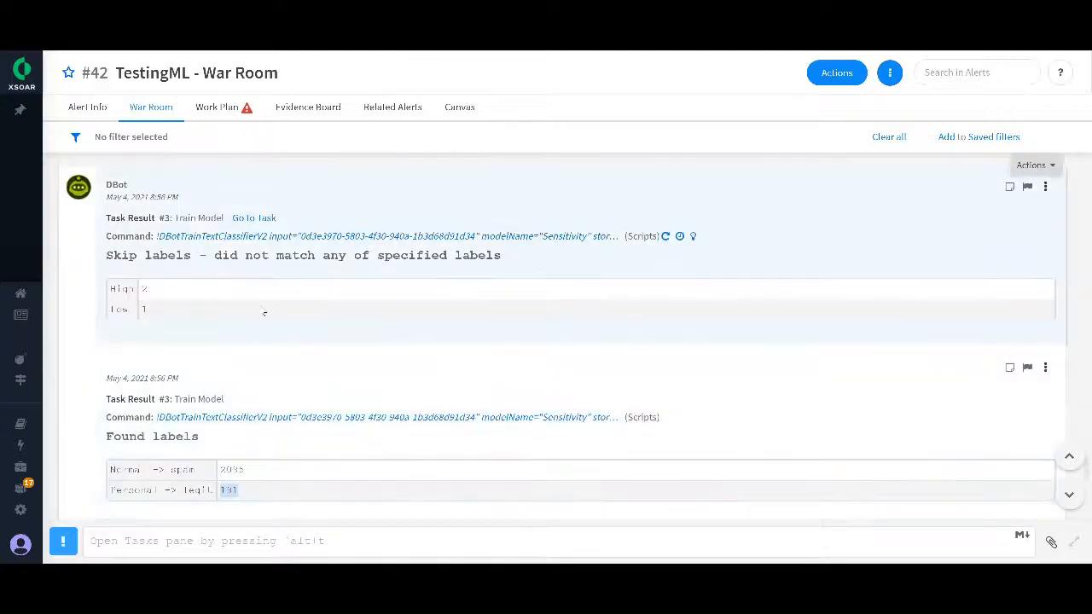
Step: Examine the training summary and Metrics per Class table, highlighting the evaluated incidents ratio and the legit class precision
scroll(264, 314, down, 4)
scroll(336, 307, down, 10)
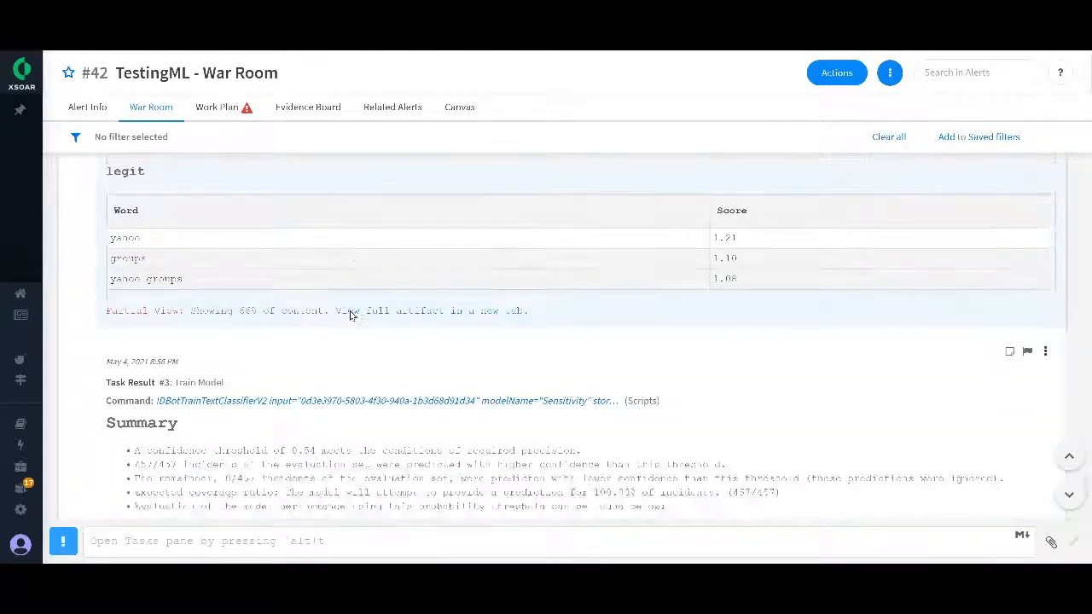
scroll(349, 315, down, 5)
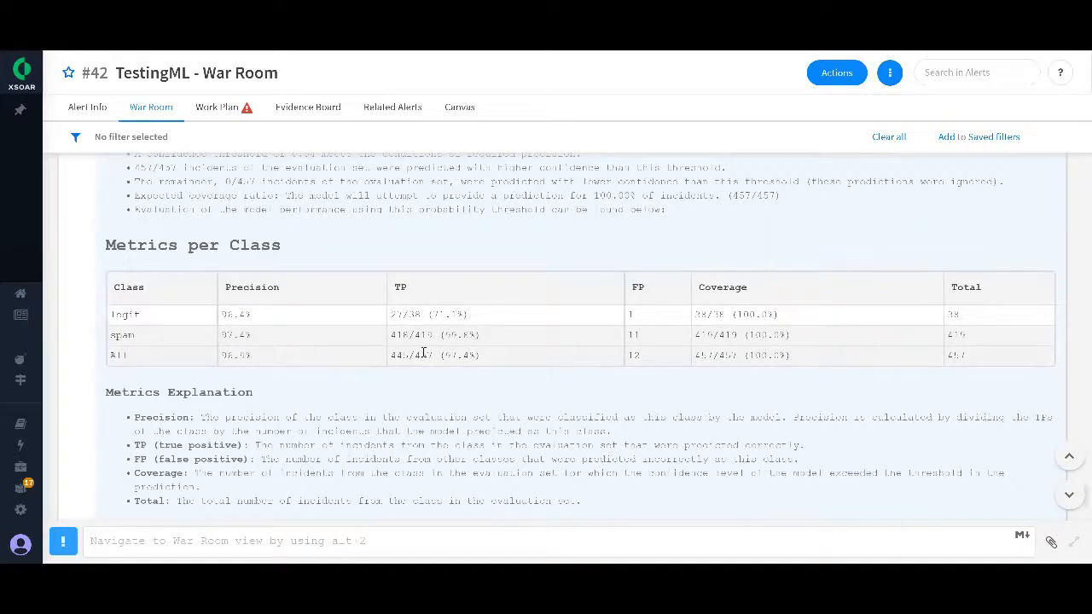
scroll(423, 352, up, 1)
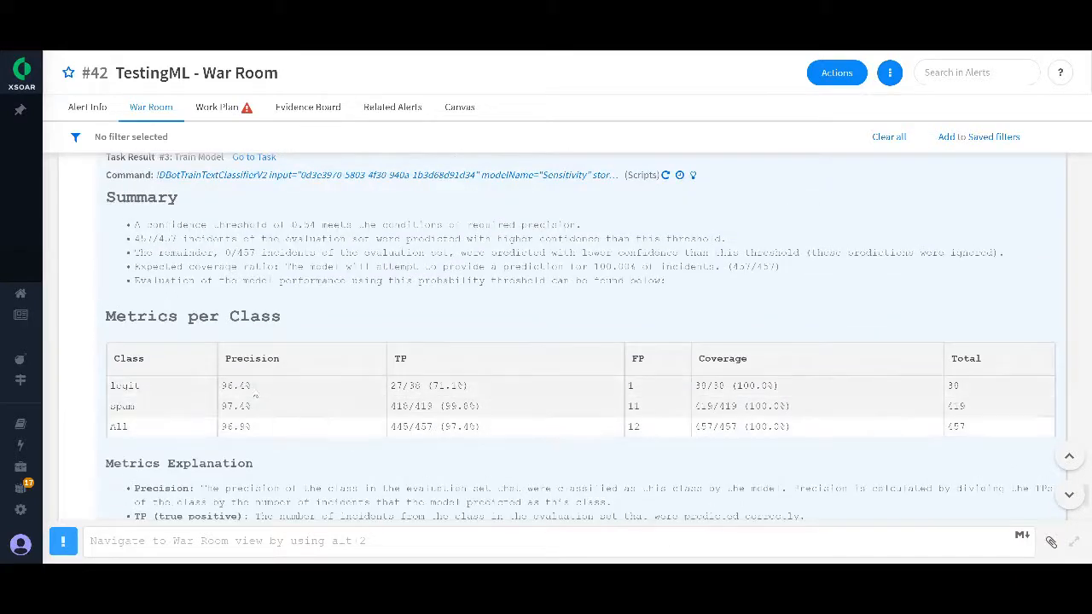
drag(255, 389, 223, 386)
drag(134, 238, 178, 239)
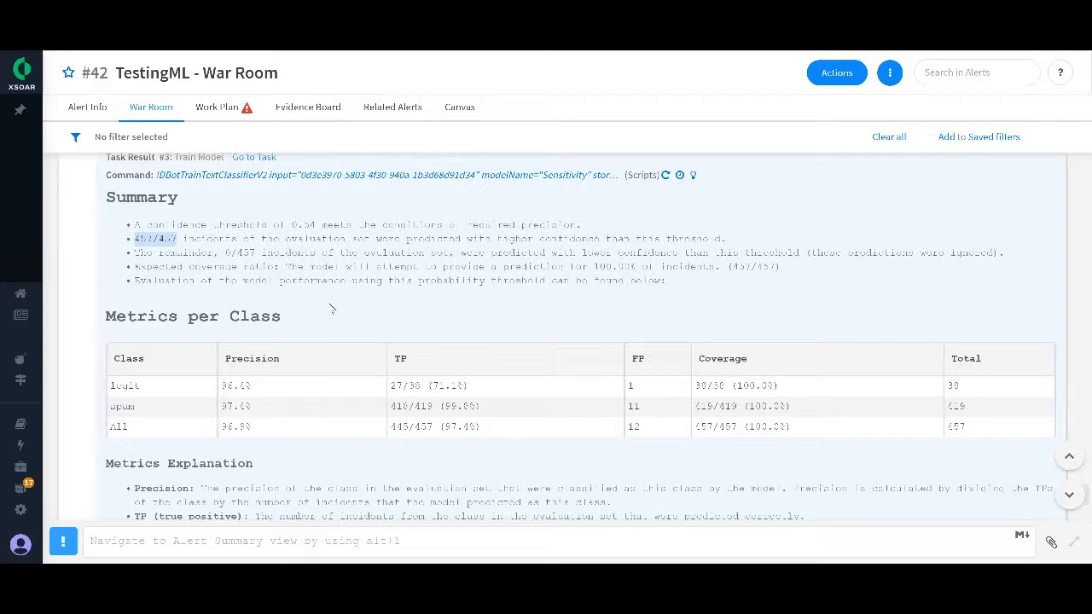
double_click(252, 388)
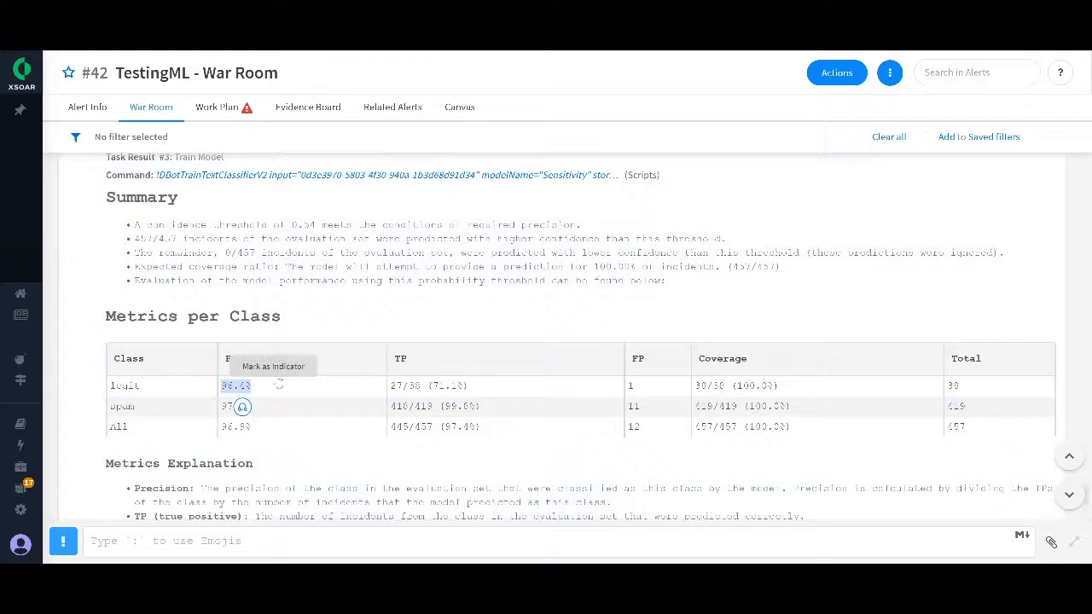
click(373, 307)
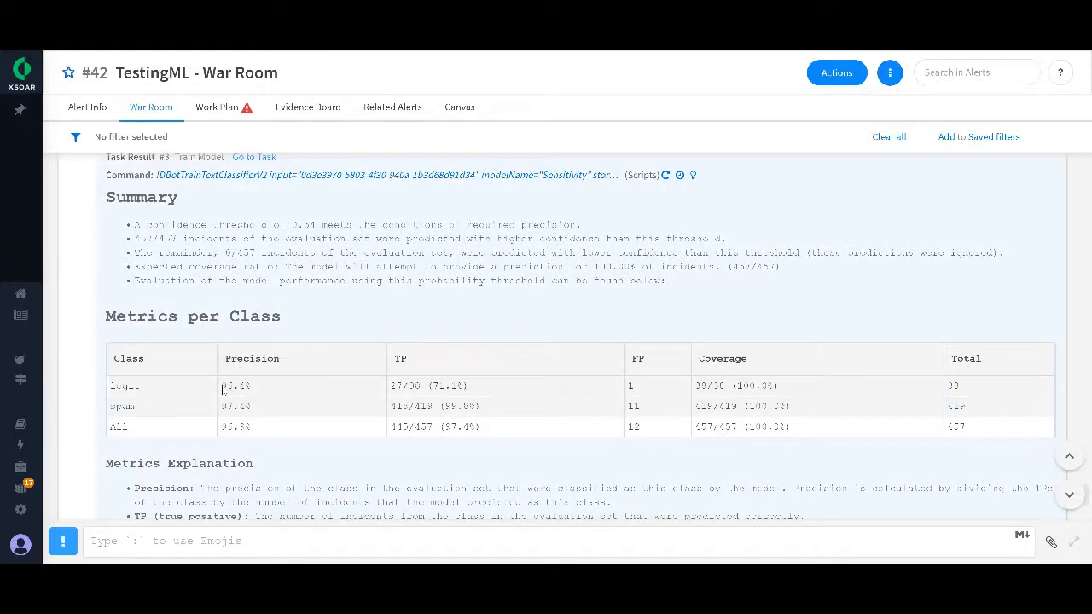
drag(223, 385, 256, 396)
click(351, 284)
Step: Look through the Train Model script errors in the War Room and show the reason for one of them
scroll(350, 290, down, 15)
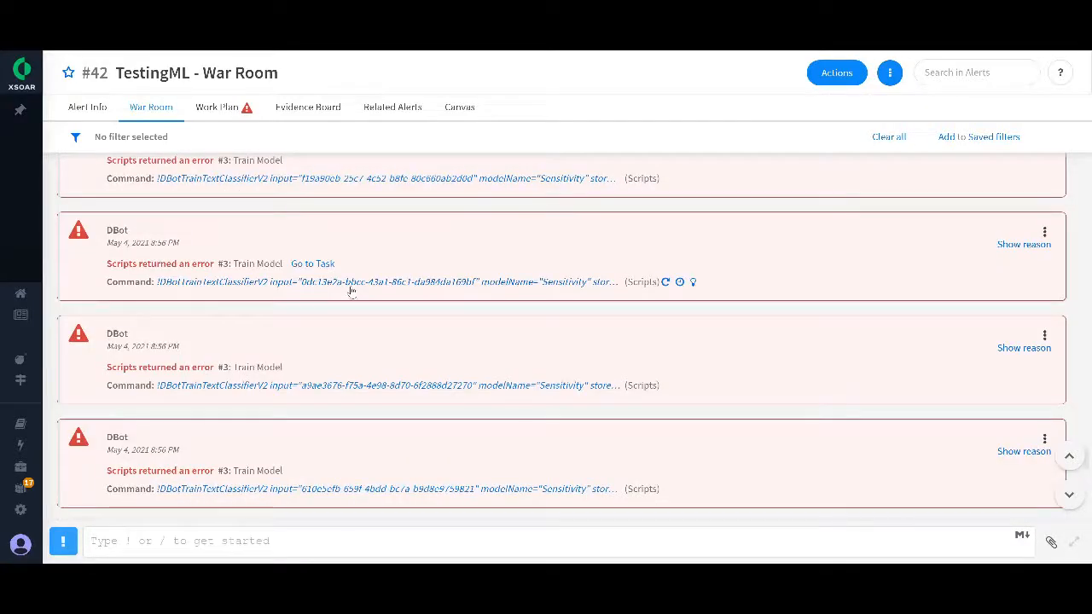
scroll(471, 299, up, 1)
scroll(471, 299, up, 5)
scroll(417, 289, down, 2)
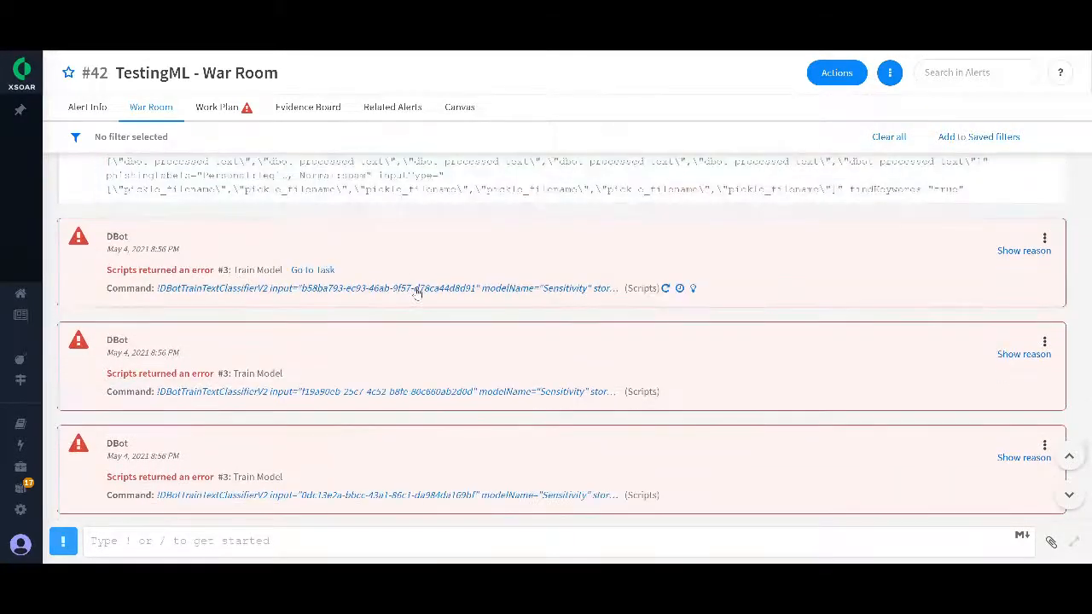
scroll(435, 278, down, 1)
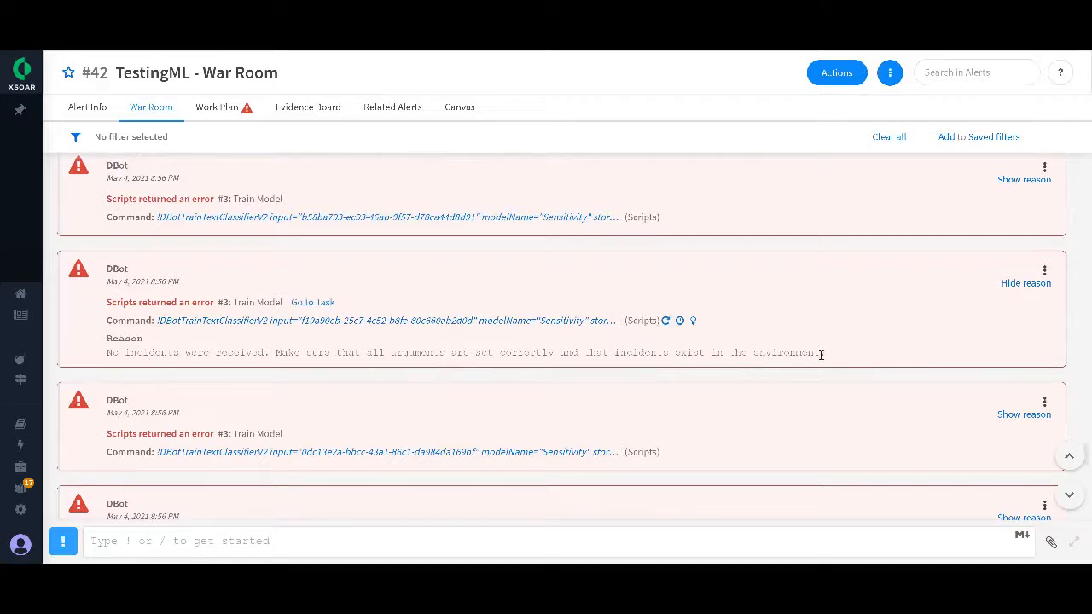
Step: Highlight the shown Train Model error reason, reveal the reason of the 8:56 PM error below it, and highlight that text too
drag(821, 354, 102, 356)
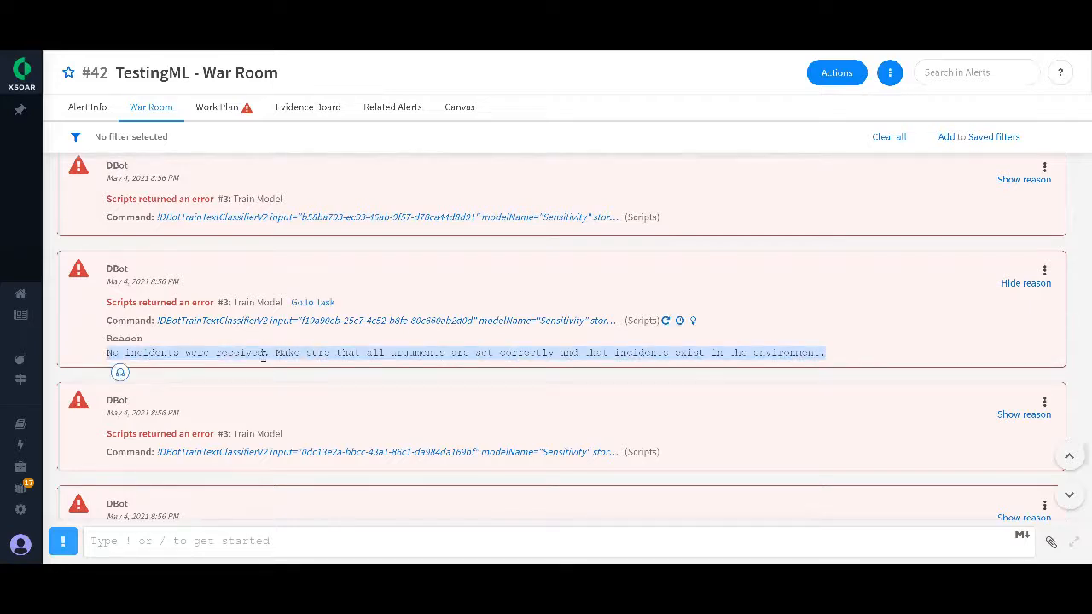
click(1022, 416)
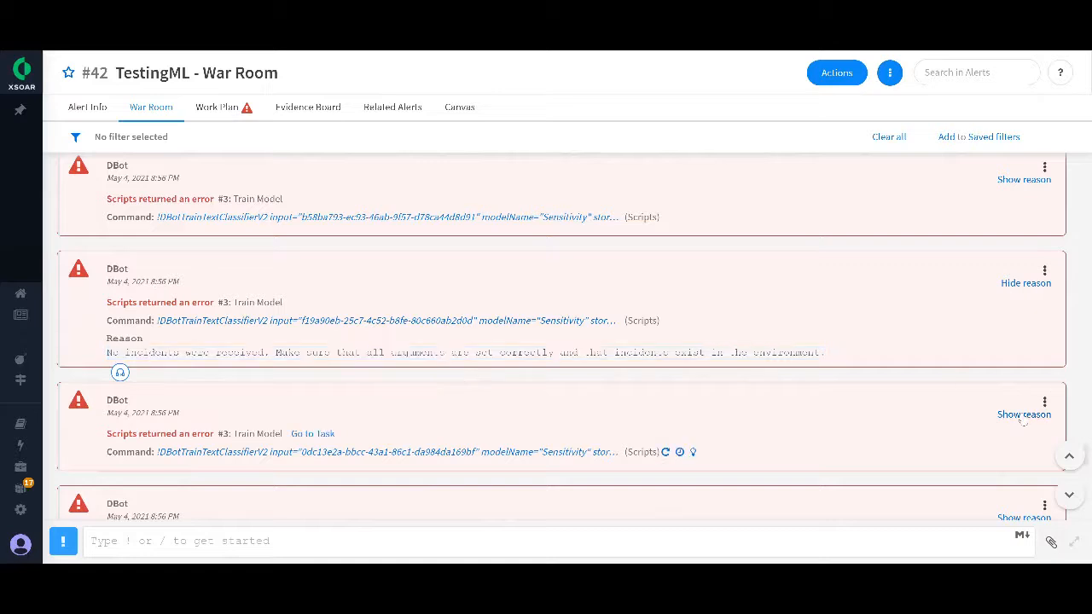
scroll(698, 407, down, 2)
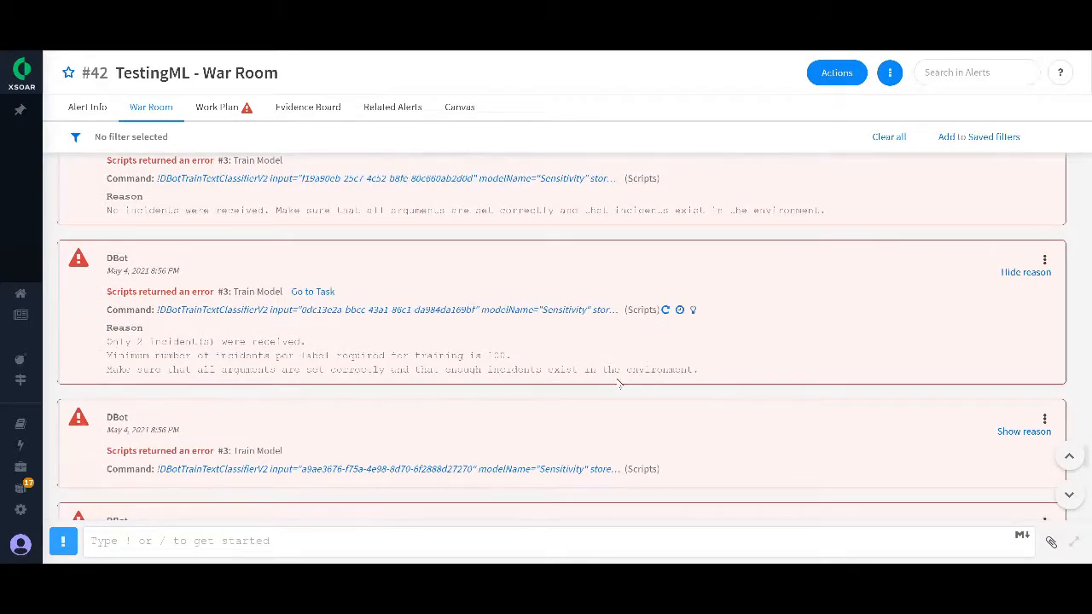
scroll(332, 375, down, 1)
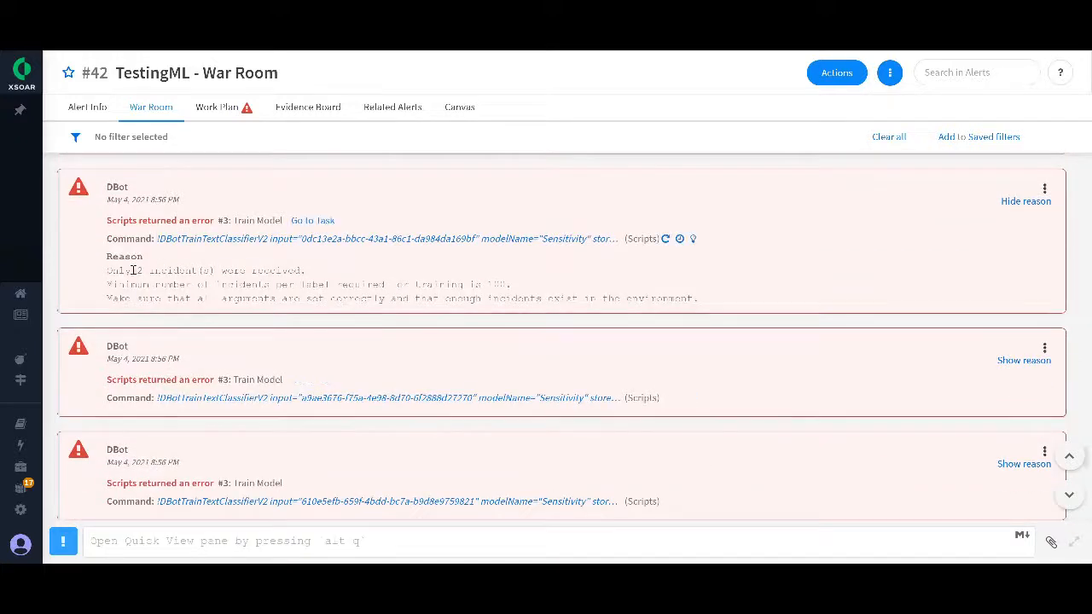
drag(108, 270, 707, 305)
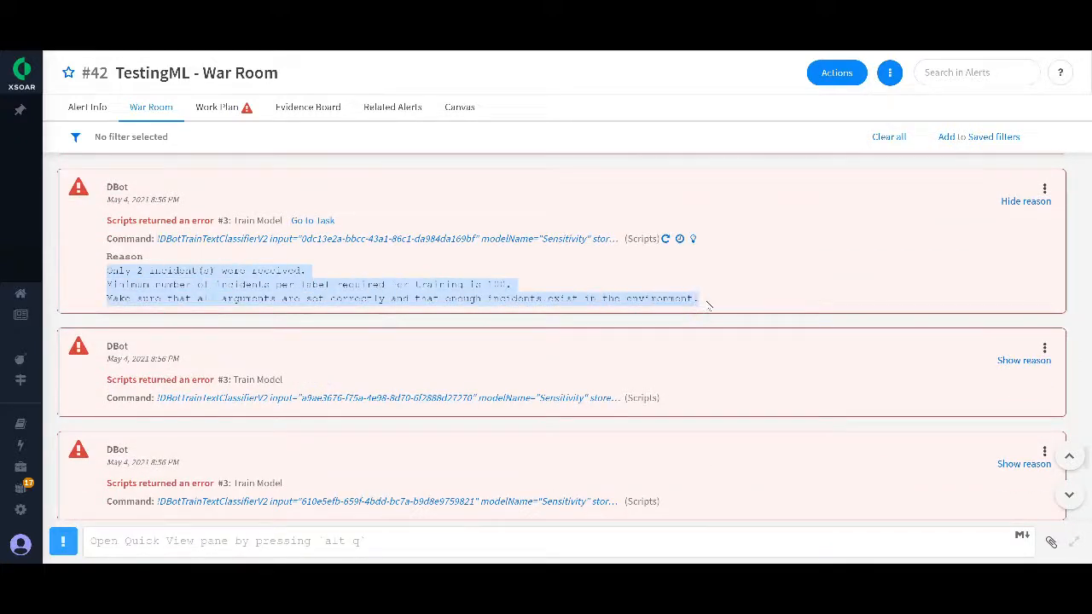
Step: Show the reasons of the remaining 8:56 PM Train Model script errors and of the task error that closes that run
click(1024, 361)
scroll(492, 349, down, 3)
scroll(488, 346, up, 1)
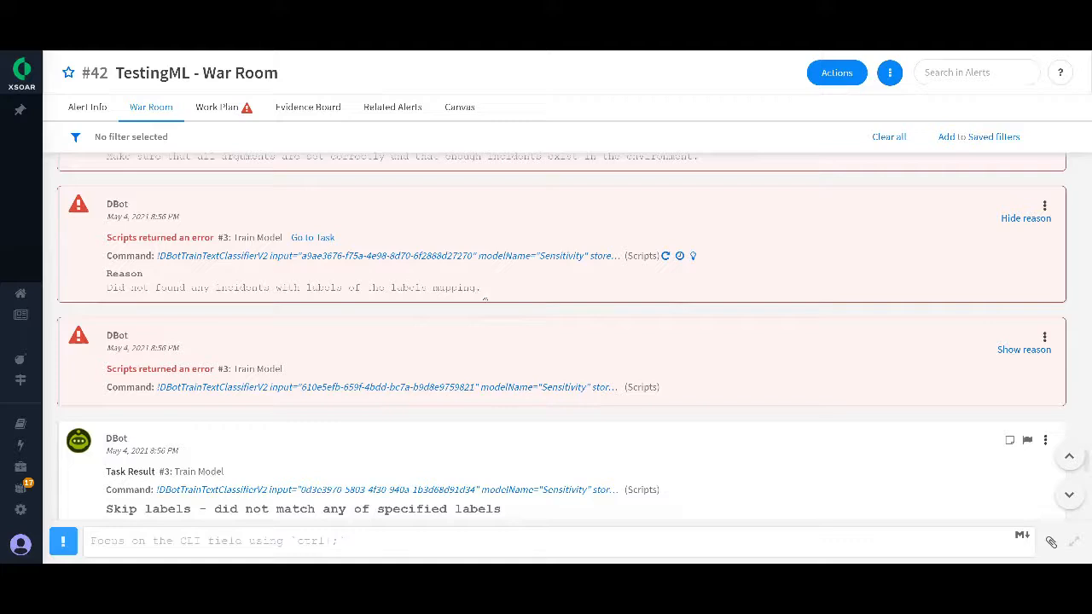
click(1012, 350)
scroll(734, 361, down, 1)
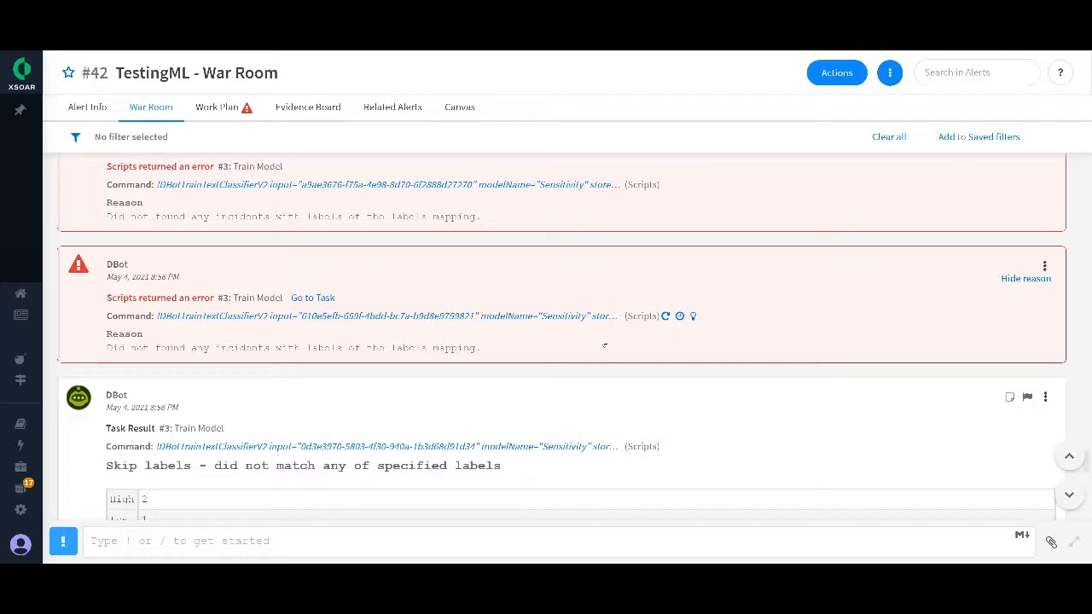
scroll(599, 335, down, 20)
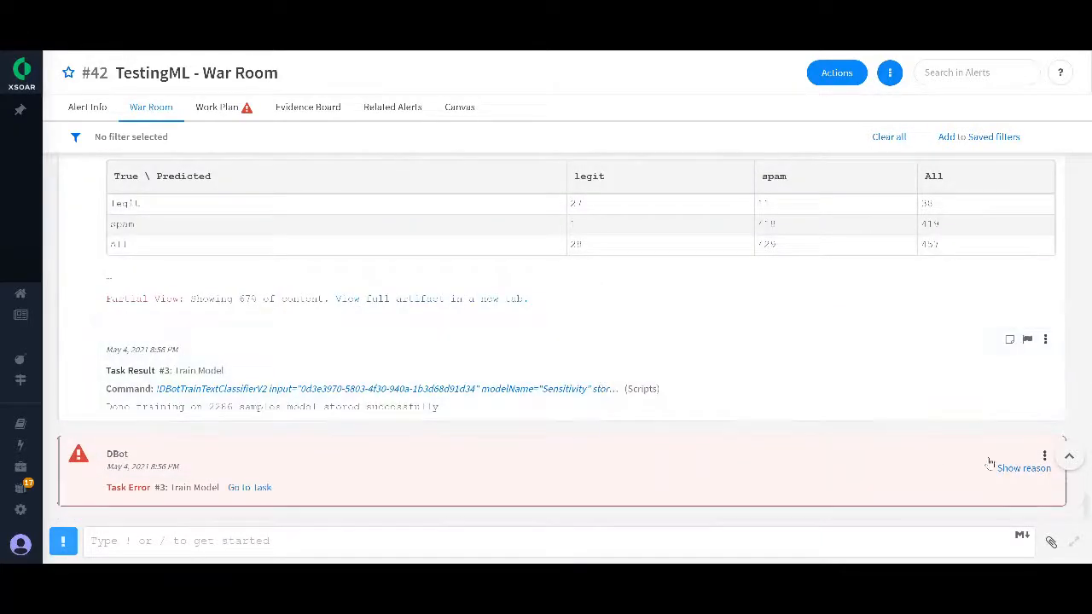
click(1009, 467)
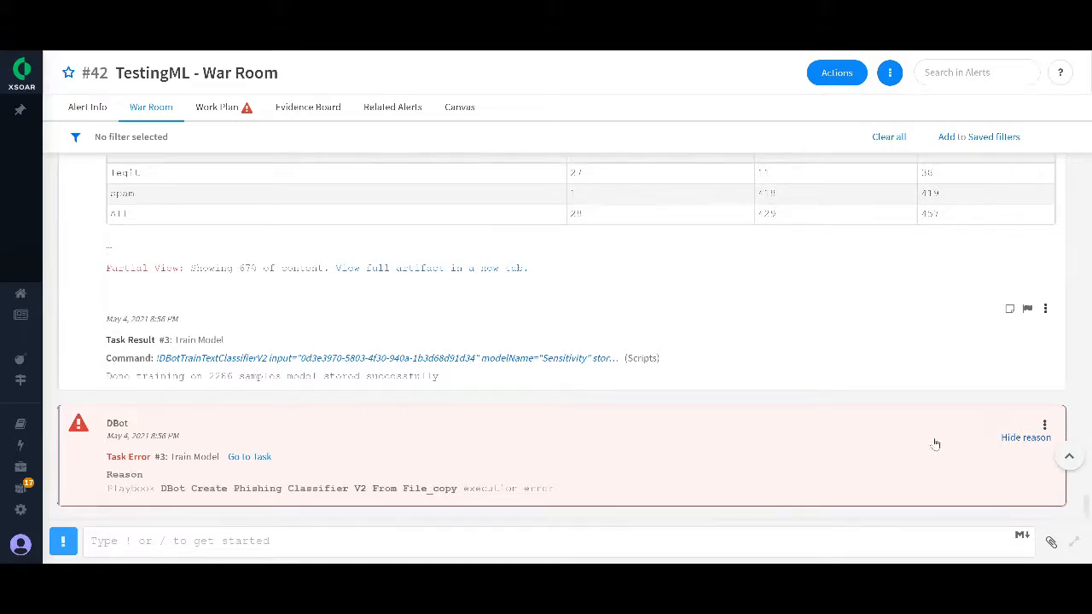
Step: Go back to the earlier War Room entries and show the reason of the 8:50 PM DBotTrainTextClassifierV2 script error
scroll(935, 443, up, 20)
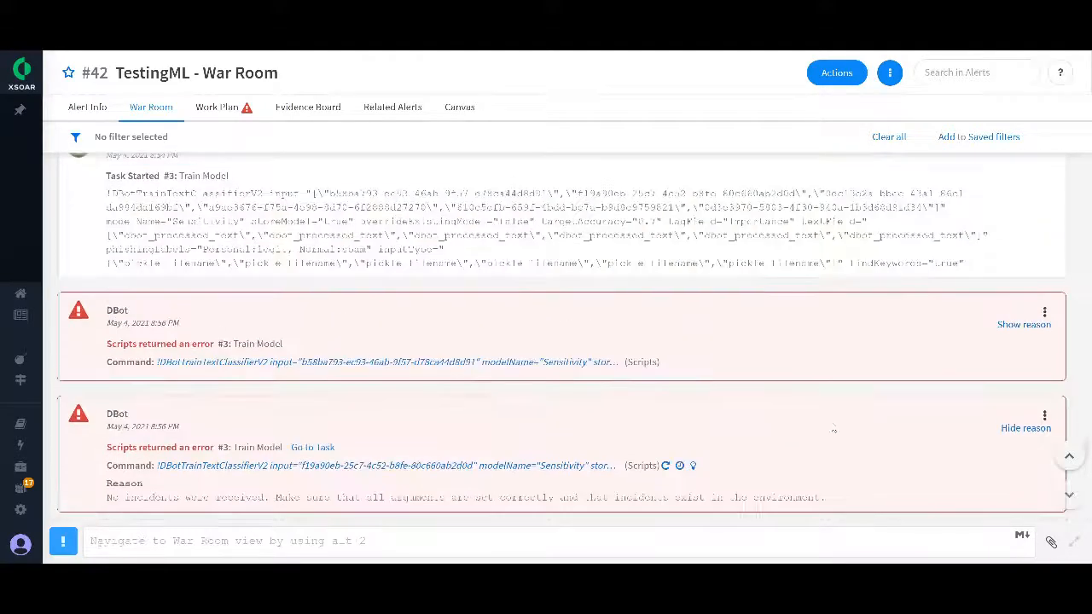
scroll(836, 429, down, 10)
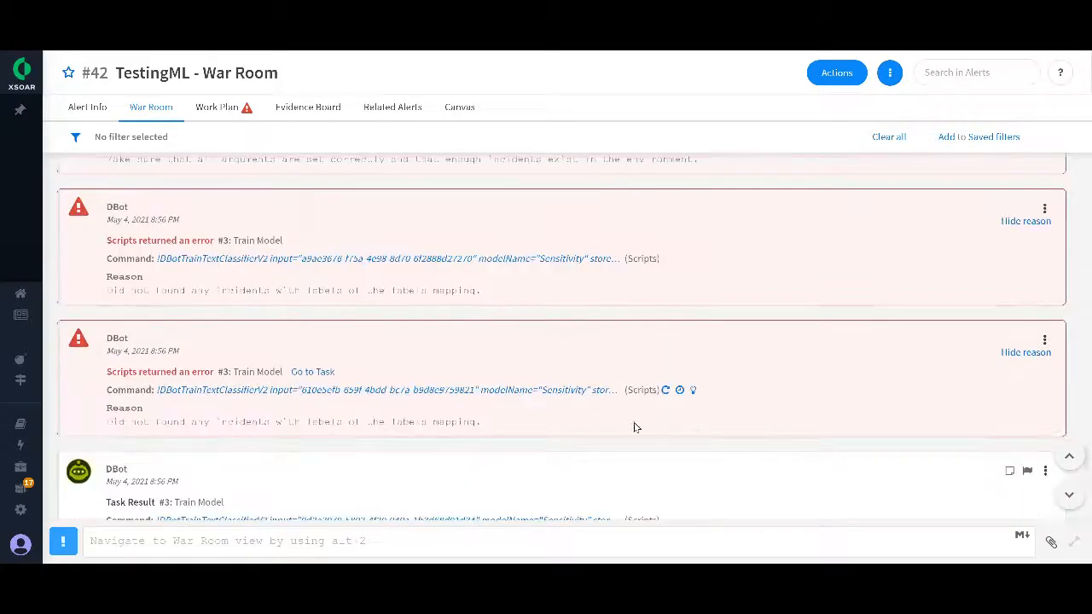
scroll(599, 422, up, 15)
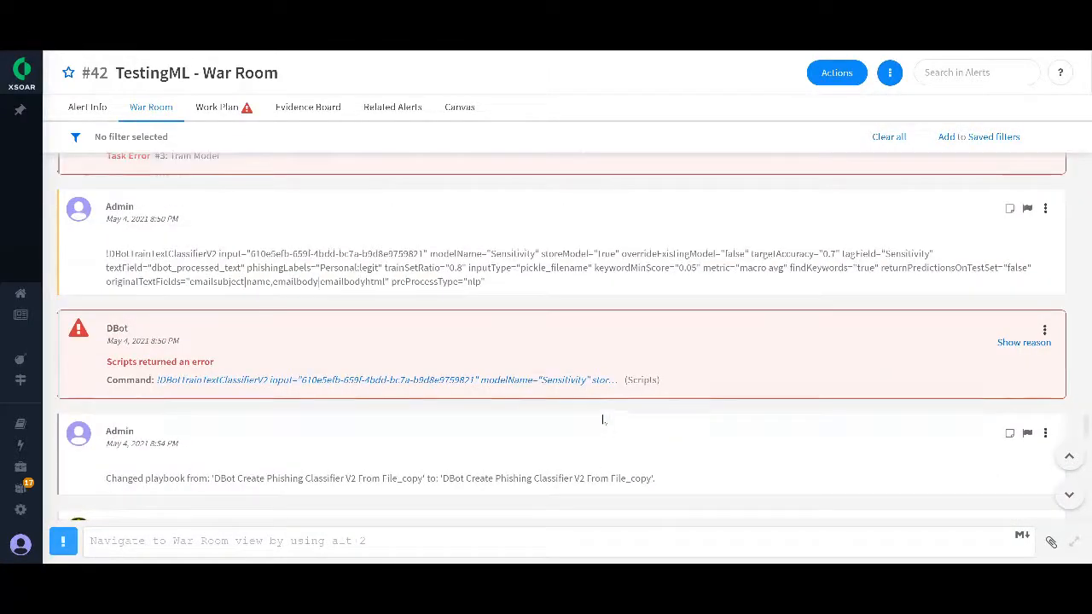
click(1025, 342)
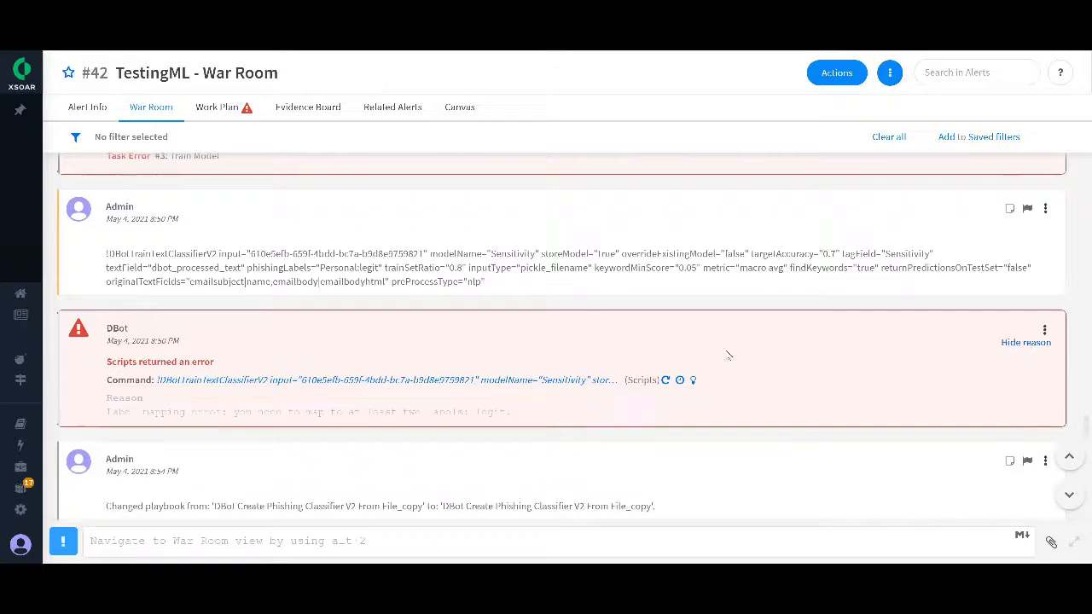
Step: Show the reason of each Train Model script error in the 8:45 PM run, working from the latest to the earliest
scroll(616, 402, up, 6)
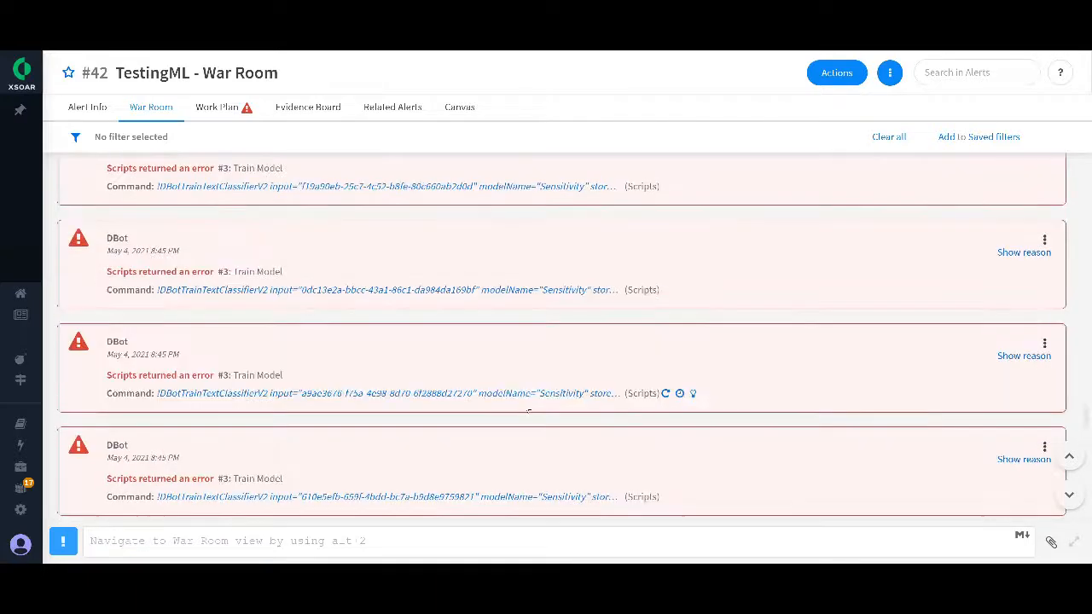
scroll(985, 431, down, 1)
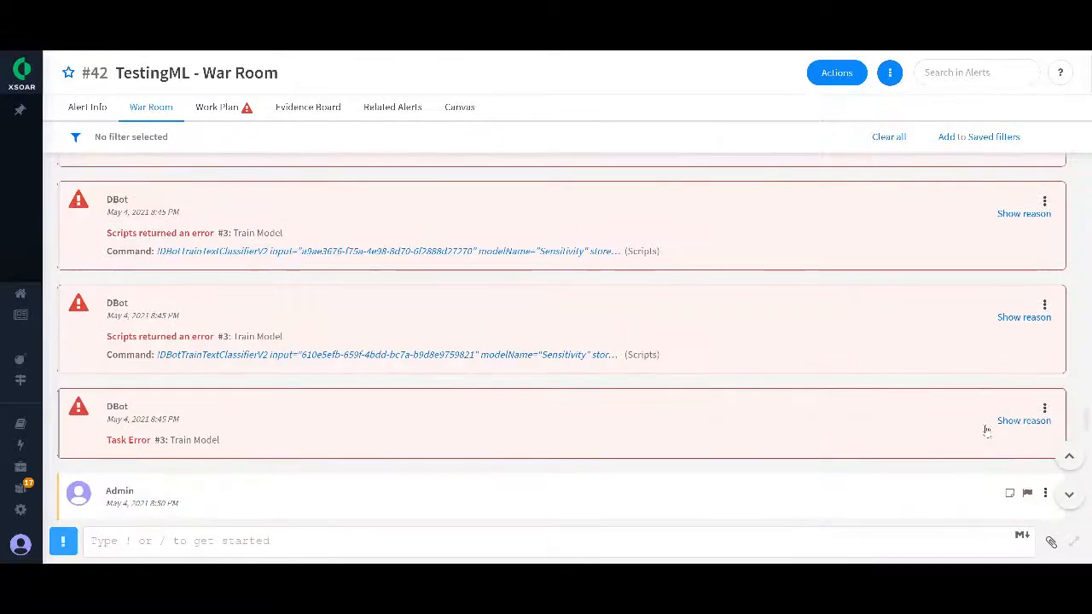
click(1024, 316)
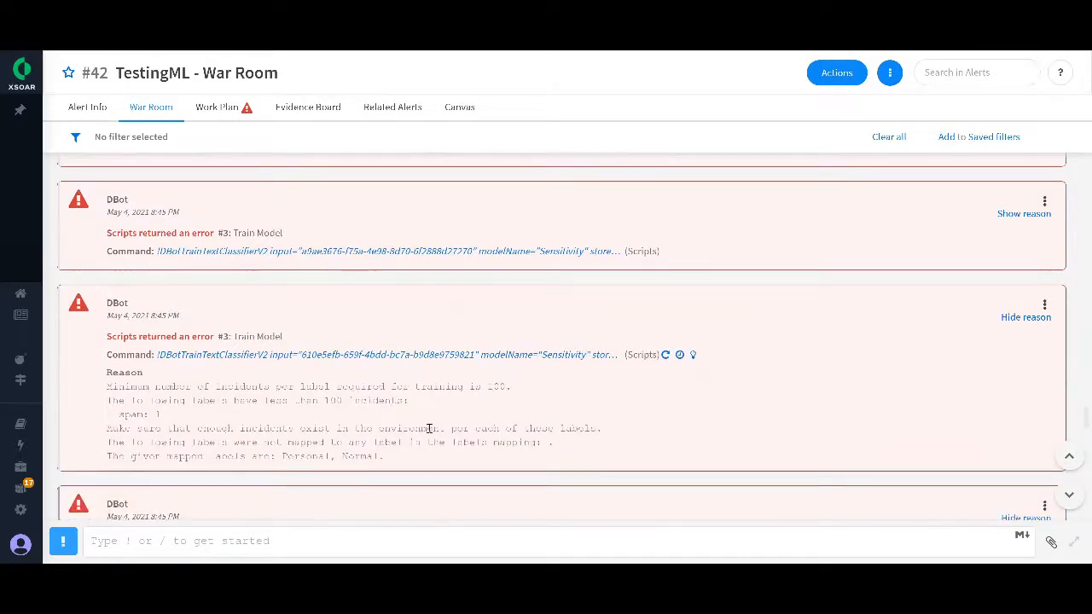
scroll(430, 428, up, 1)
click(1017, 285)
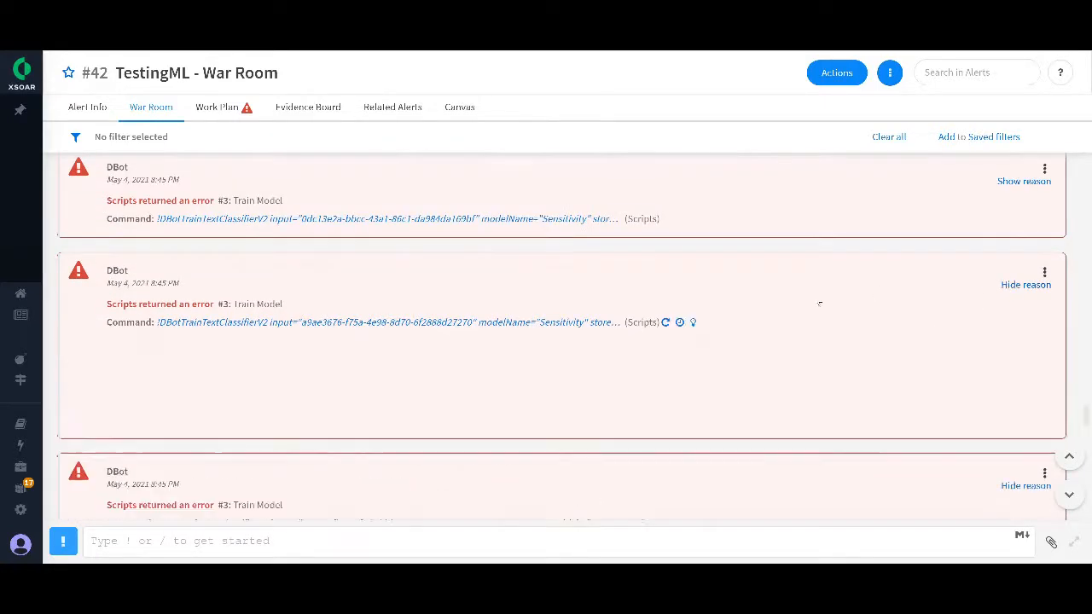
scroll(705, 389, up, 2)
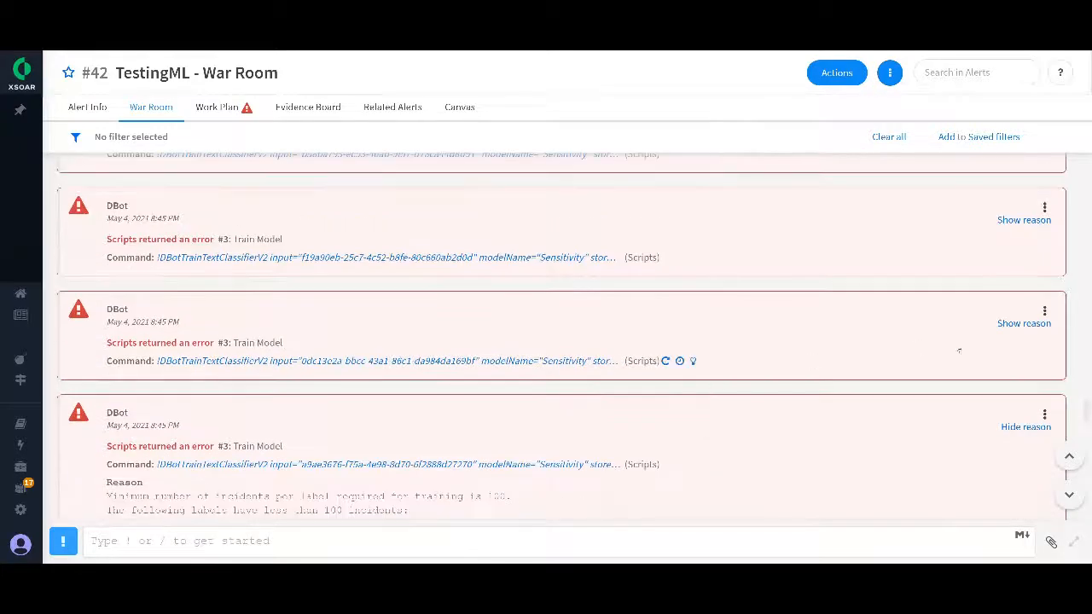
click(1019, 323)
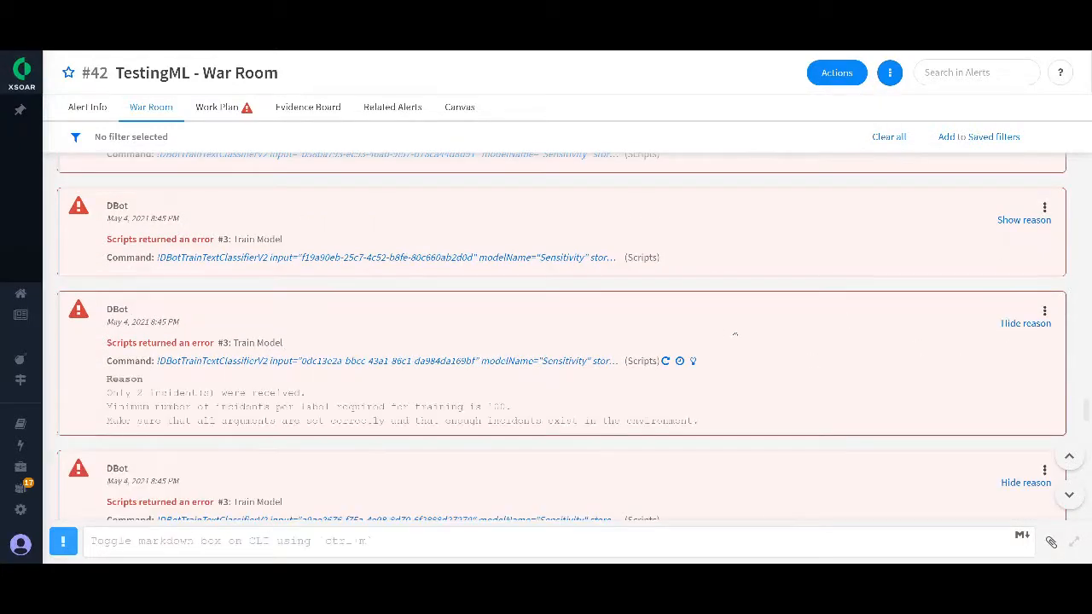
click(1023, 219)
scroll(1011, 255, up, 2)
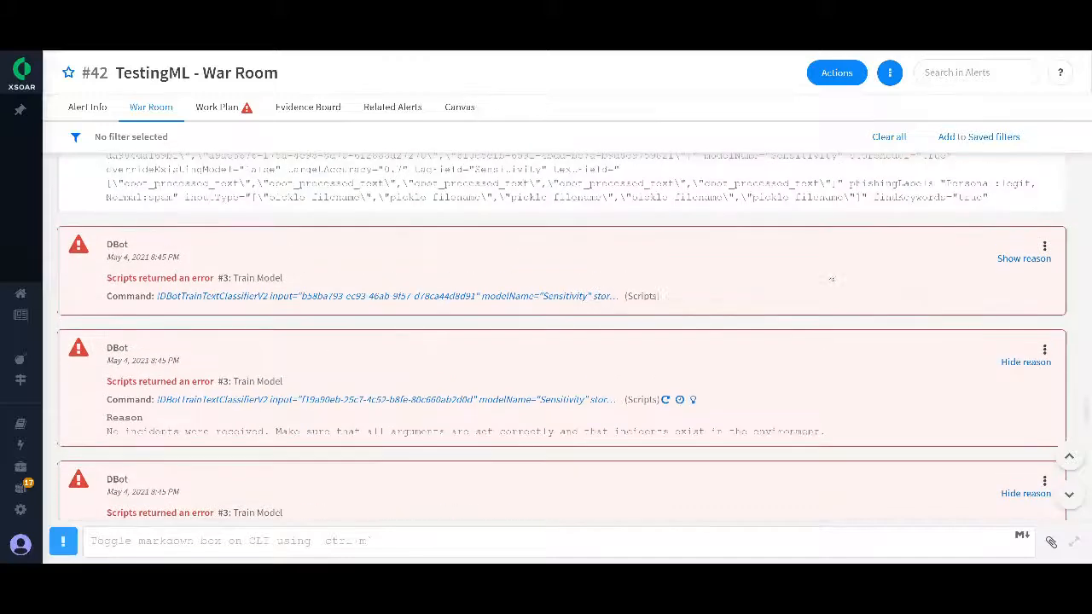
click(1010, 260)
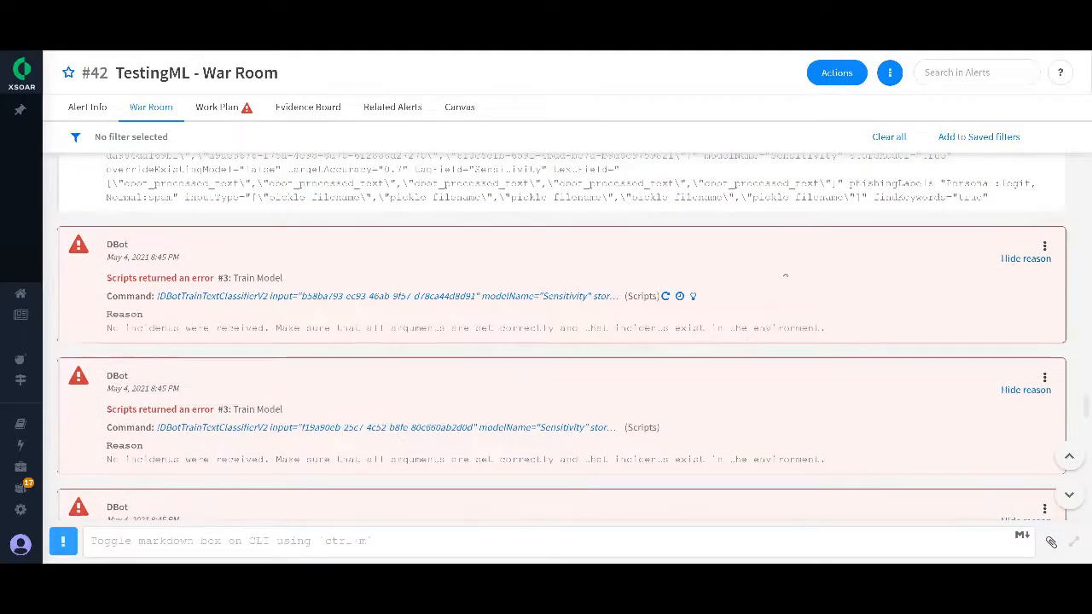
Step: Show the reasons of the Train Model script errors in the 8:40 PM run
scroll(750, 290, up, 5)
scroll(702, 336, up, 15)
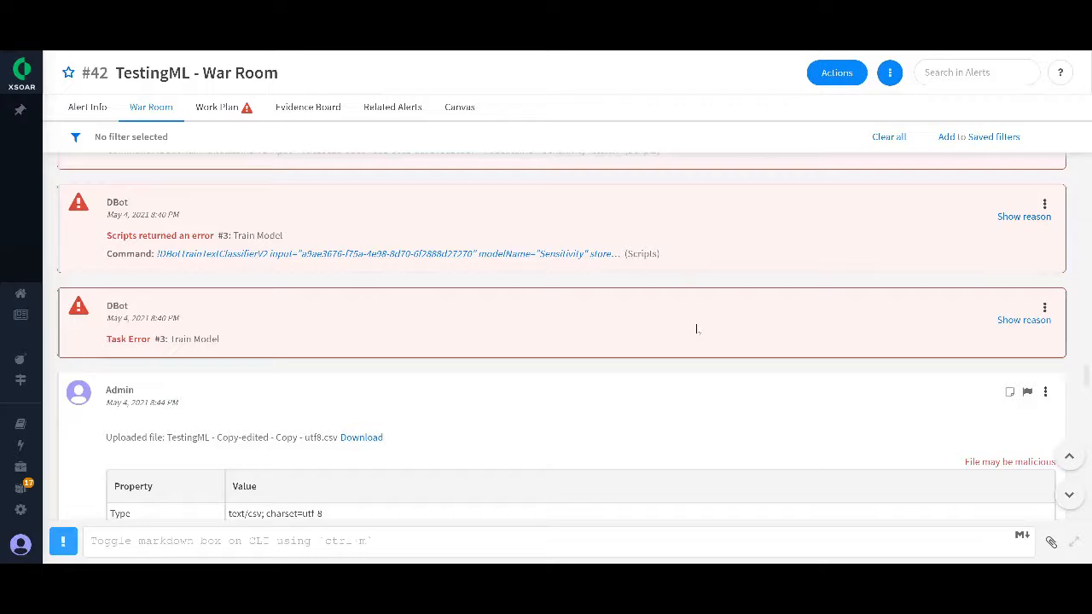
click(1028, 216)
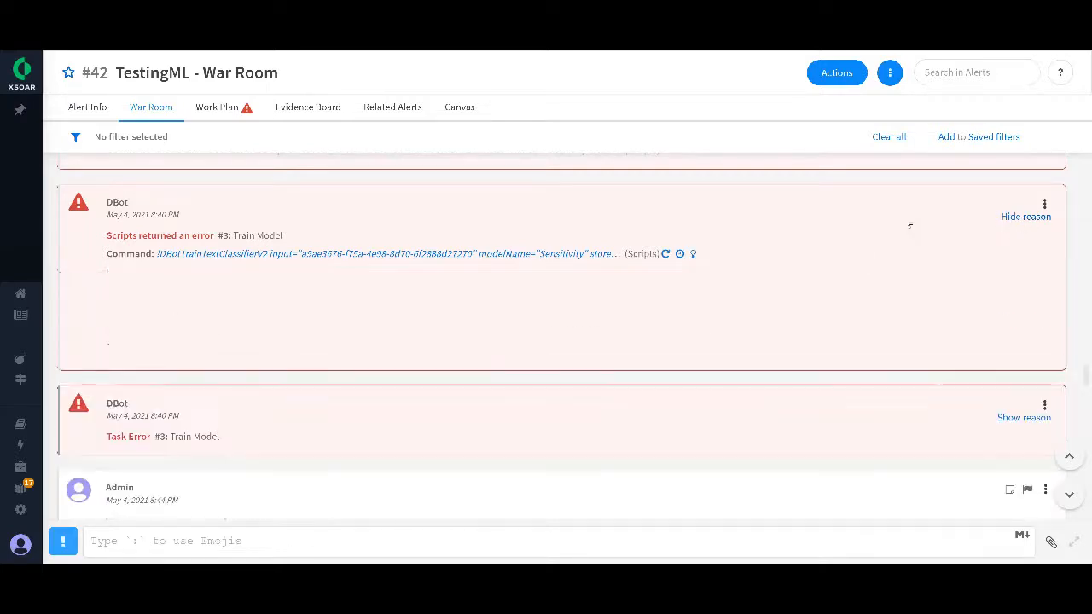
scroll(614, 324, up, 5)
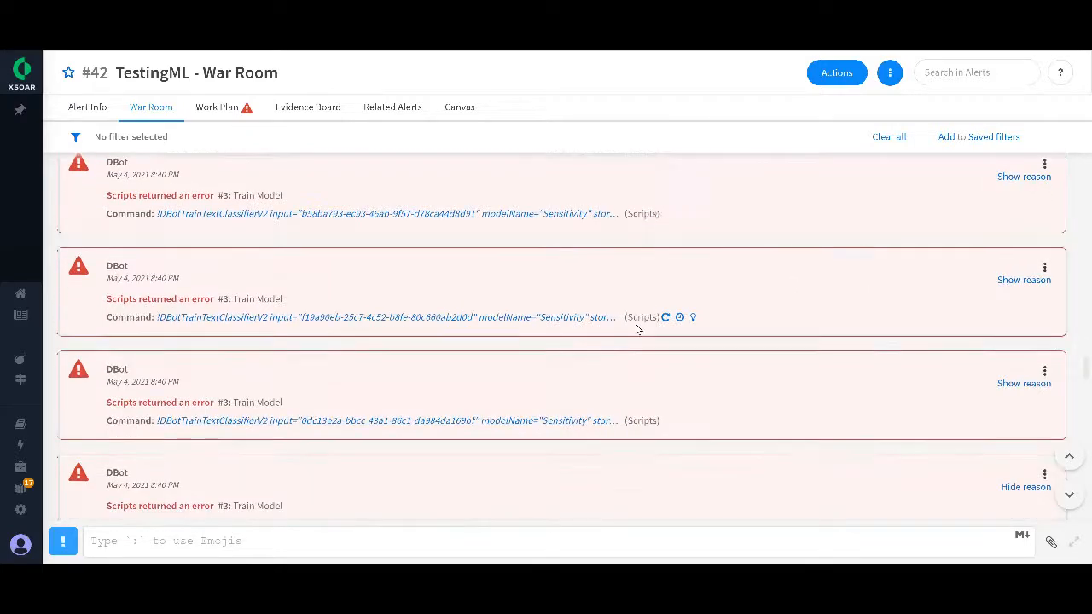
click(1023, 326)
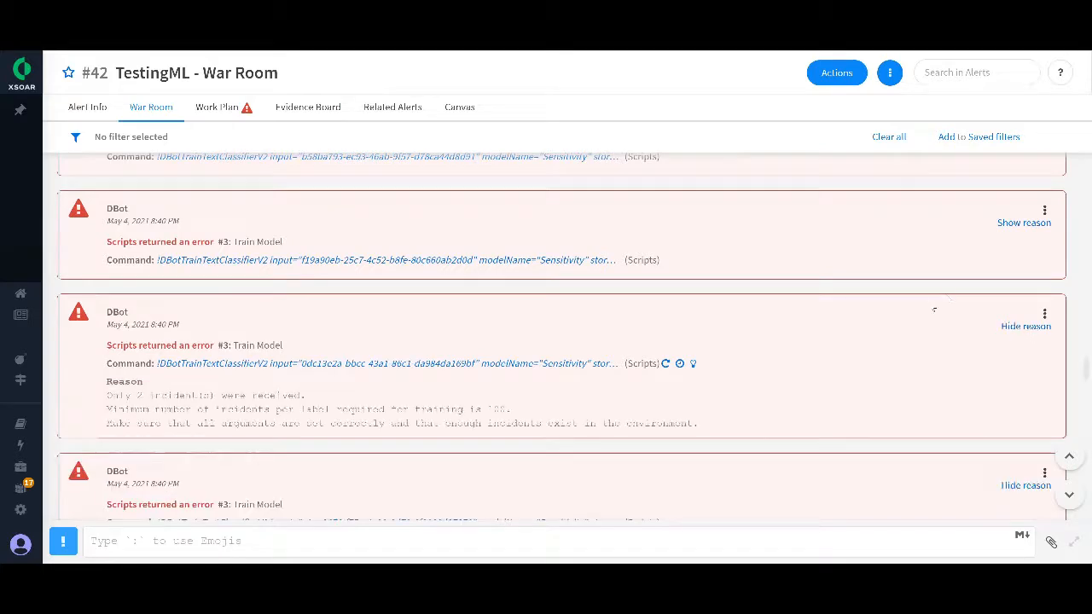
scroll(992, 237, up, 1)
scroll(991, 236, up, 1)
click(1024, 190)
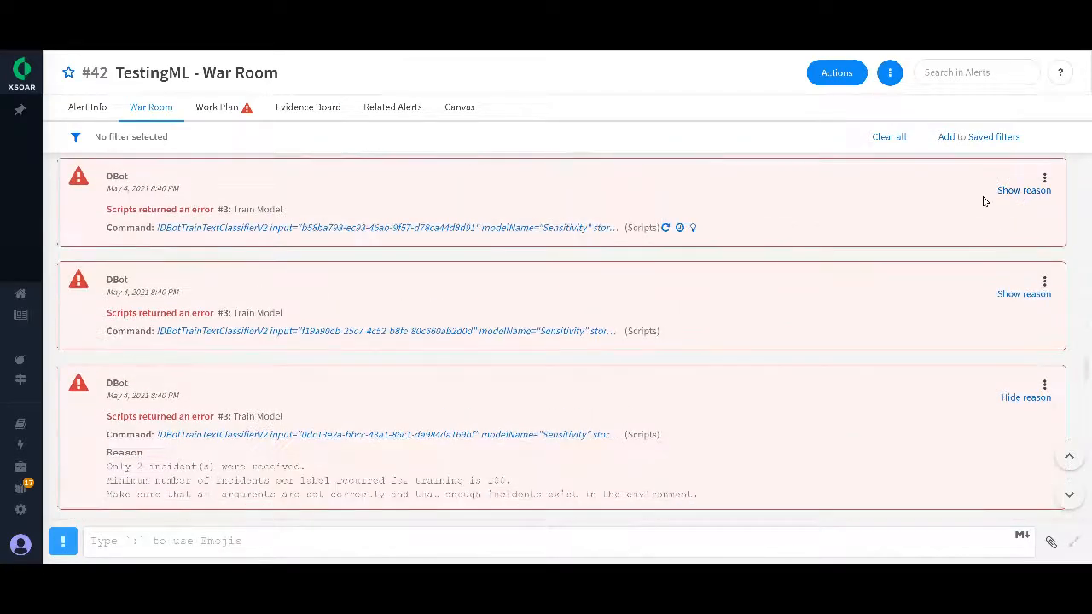
scroll(870, 290, up, 3)
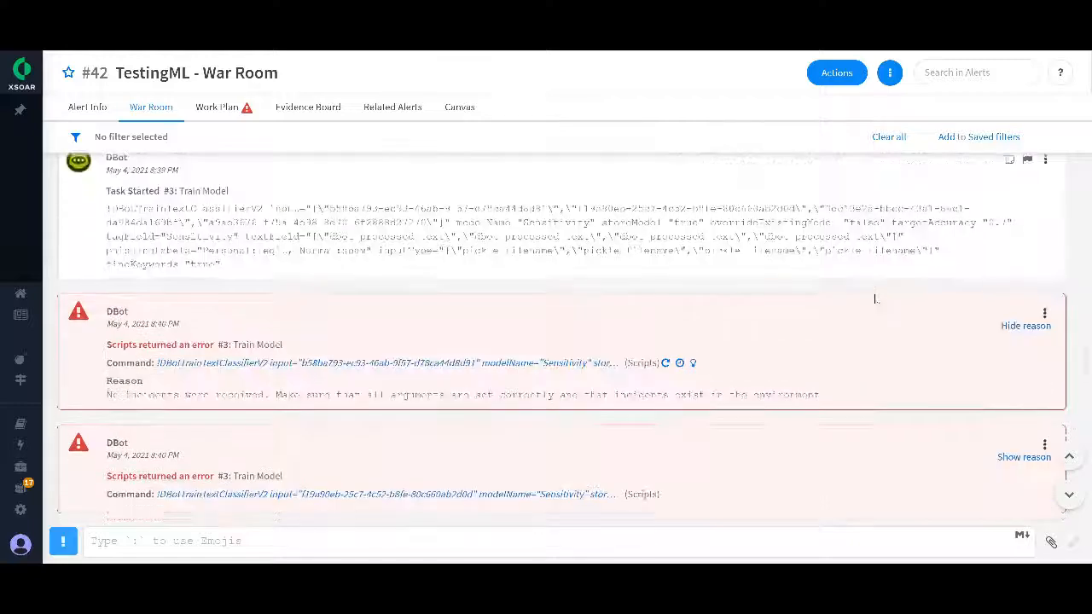
scroll(869, 294, down, 2)
click(1015, 394)
scroll(831, 321, up, 10)
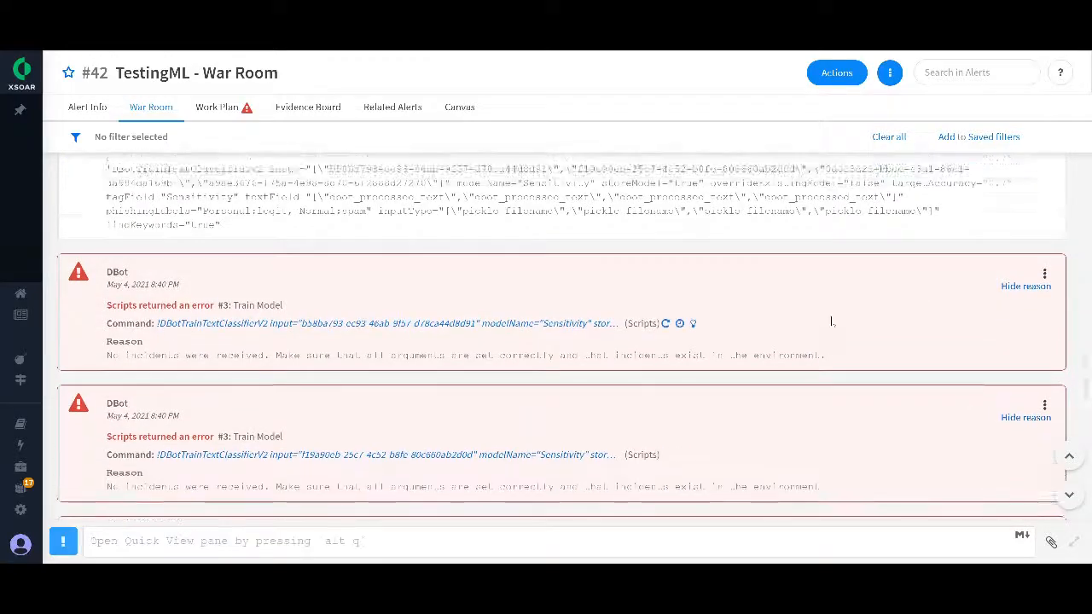
Step: Find the 8:35 PM Pre-process file errors and show the reasons of the task error and the script error
scroll(831, 322, down, 15)
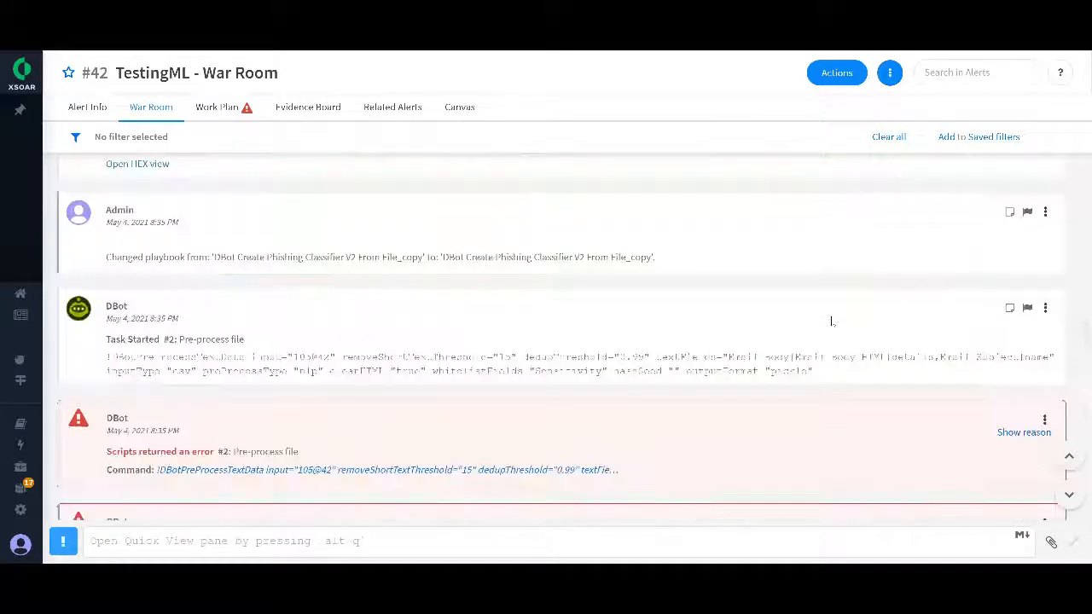
scroll(397, 285, up, 2)
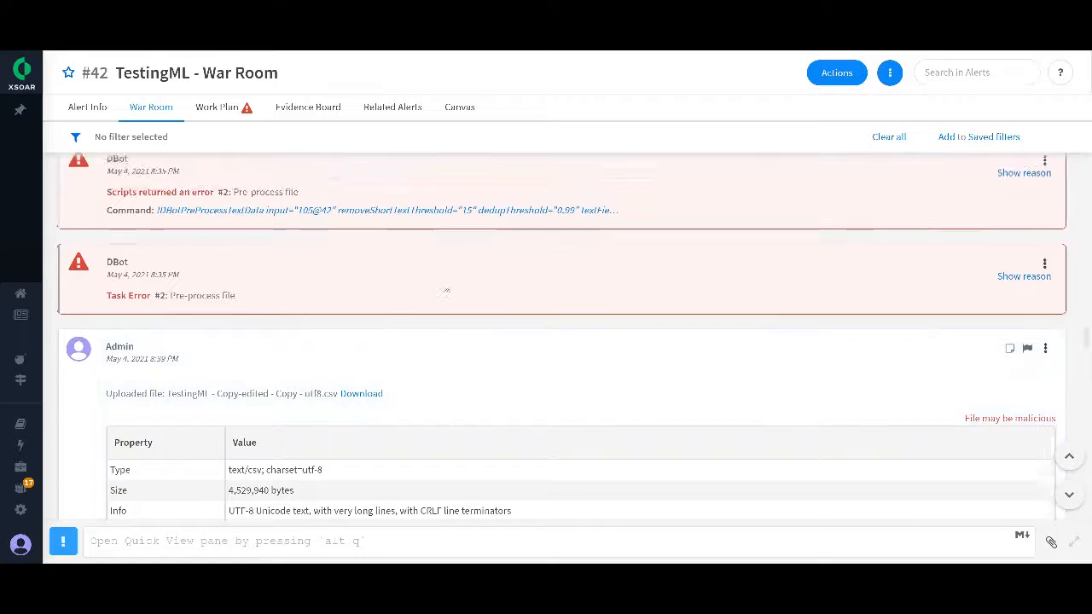
click(1017, 327)
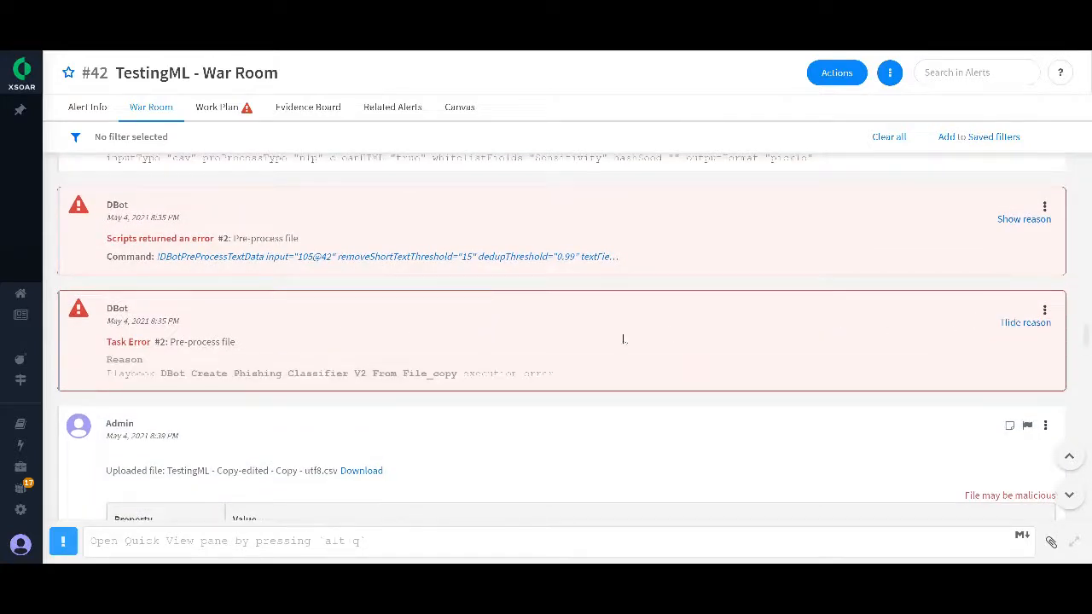
scroll(669, 300, up, 2)
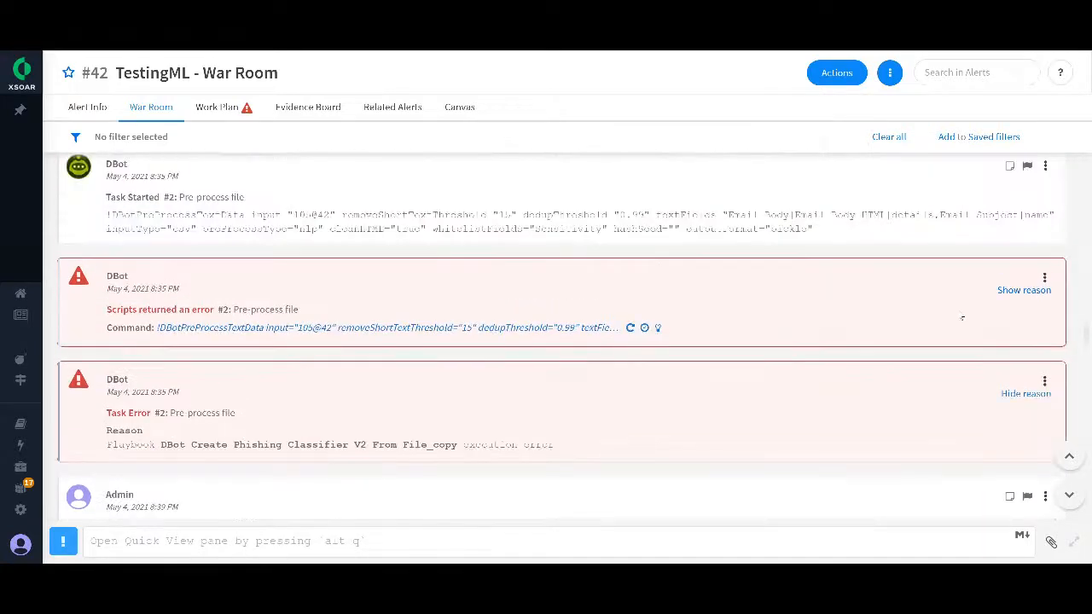
click(1008, 290)
Step: Open the full Pre-process file error in the Artifact Viewer and highlight utf-8 in the UnicodeDecodeError line
scroll(387, 393, down, 2)
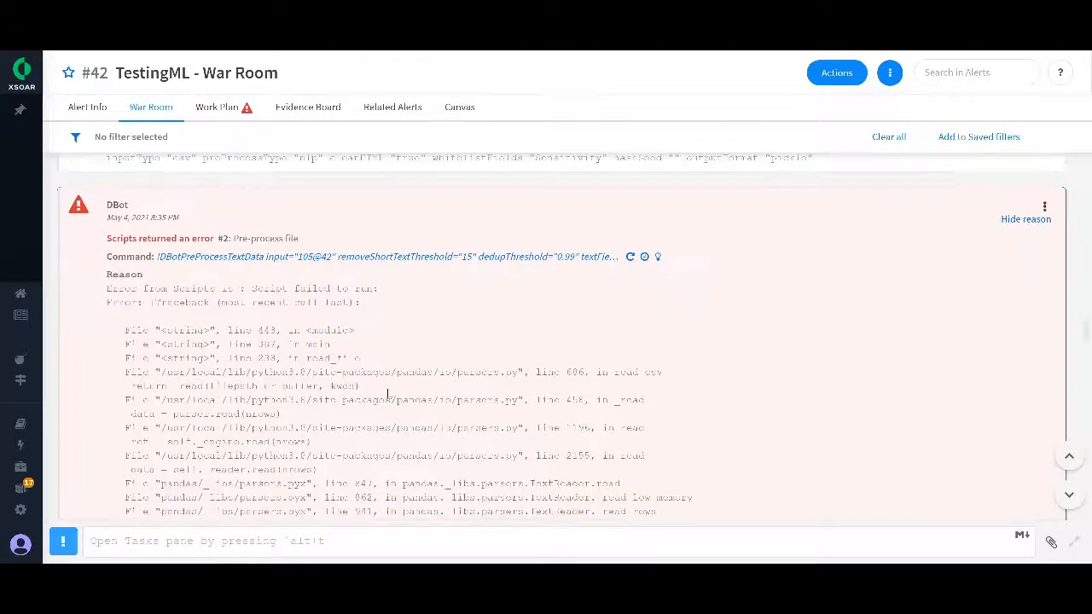
scroll(390, 371, down, 4)
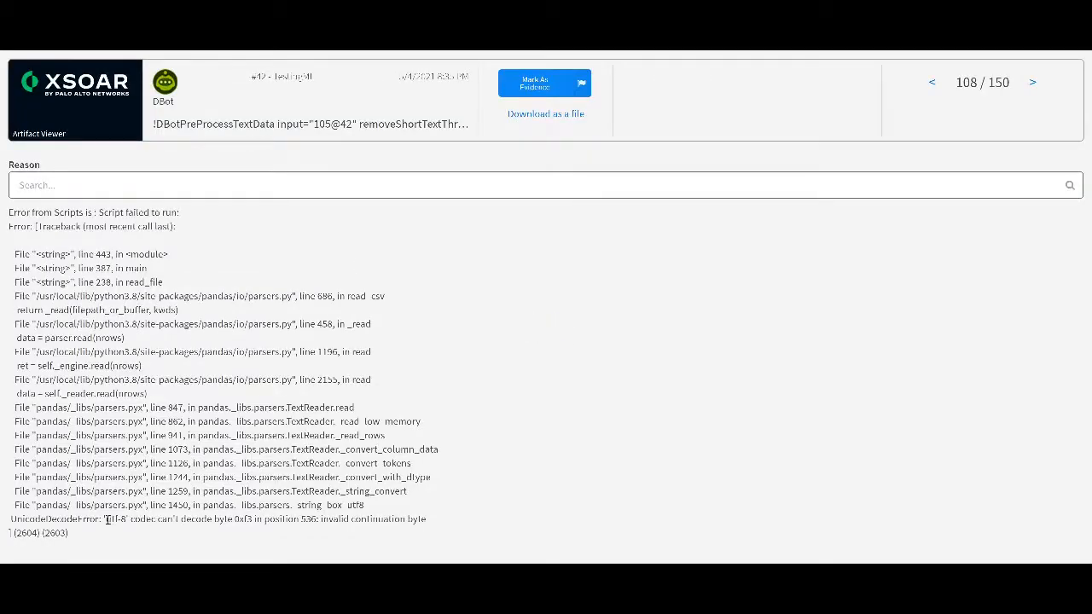
drag(103, 521, 129, 521)
Step: Switch to the Personal folder in File Explorer and open "TestingML - Copy-edited - Copy - utf8 - Copy" in Notepad
mouse_move(332, 575)
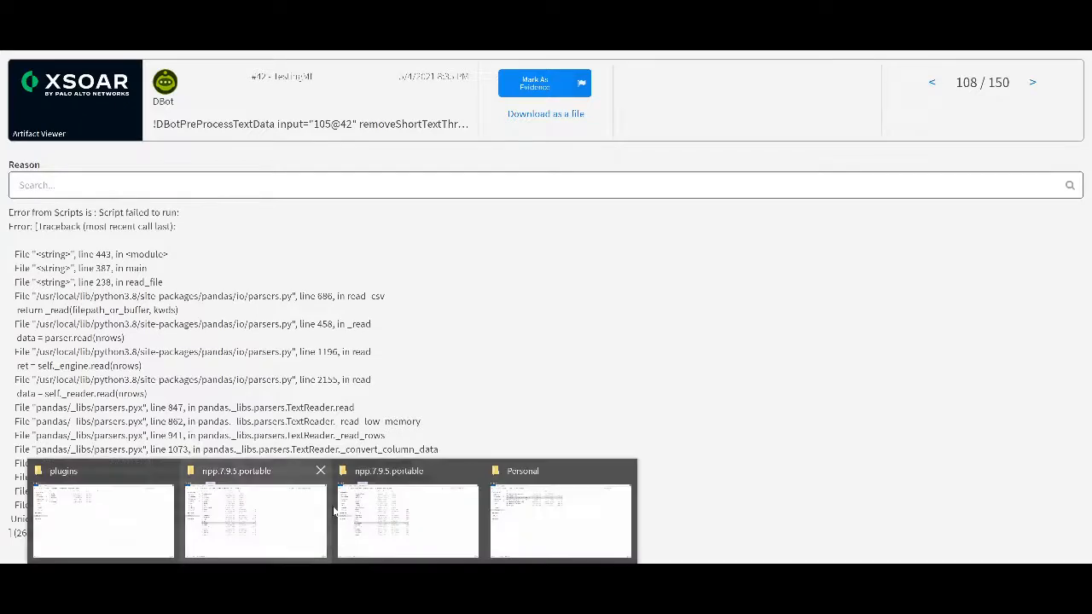
click(555, 516)
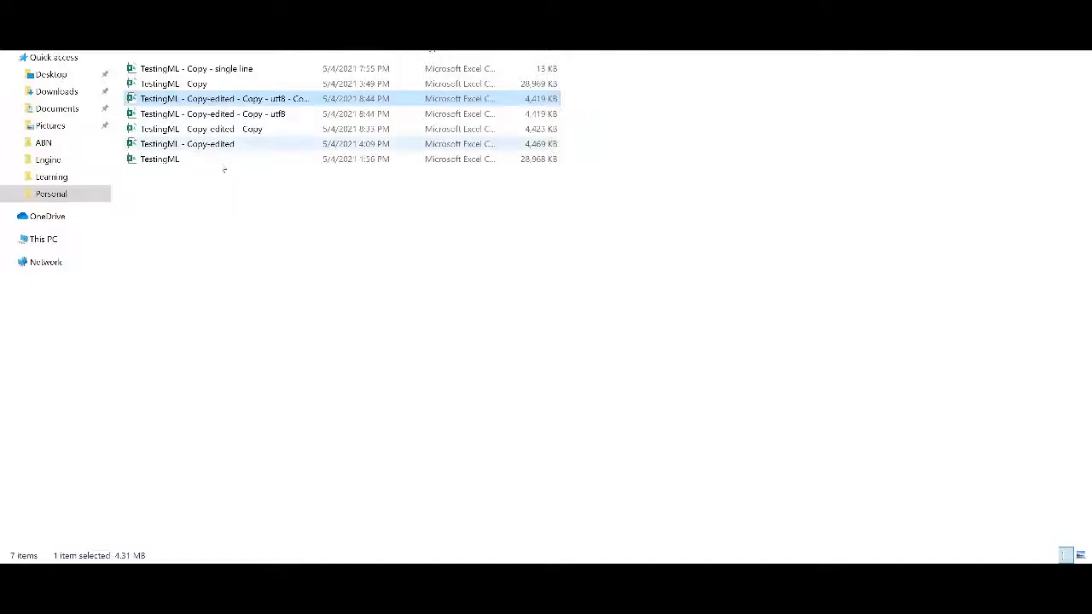
right_click(212, 105)
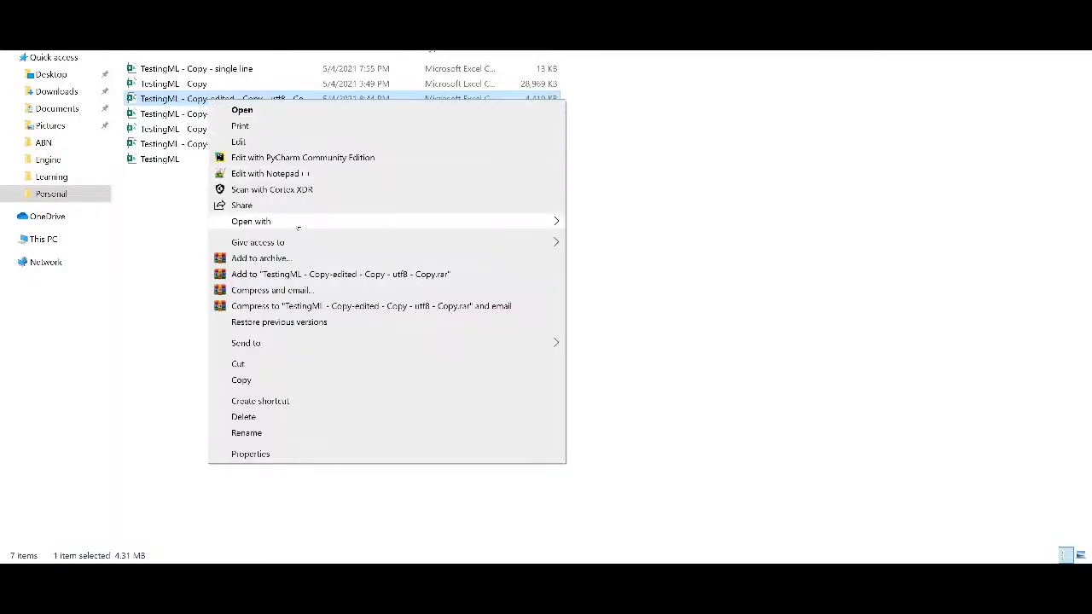
mouse_move(476, 226)
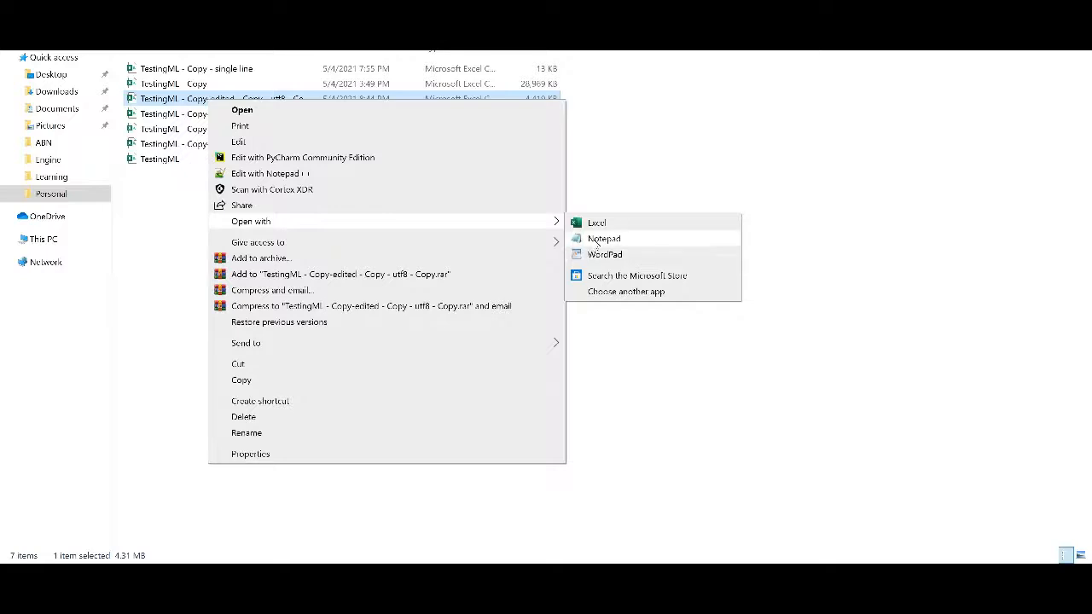
click(601, 239)
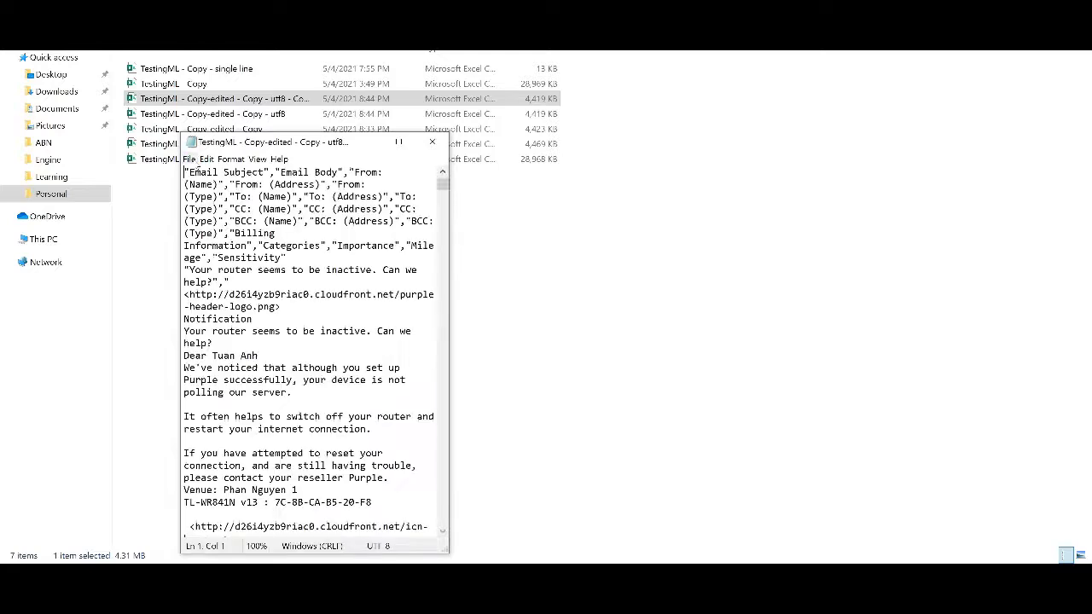
Step: Show the UTF-8 encoding choice for saving a copy of the CSV, cancel the save and close Notepad
click(191, 159)
click(231, 227)
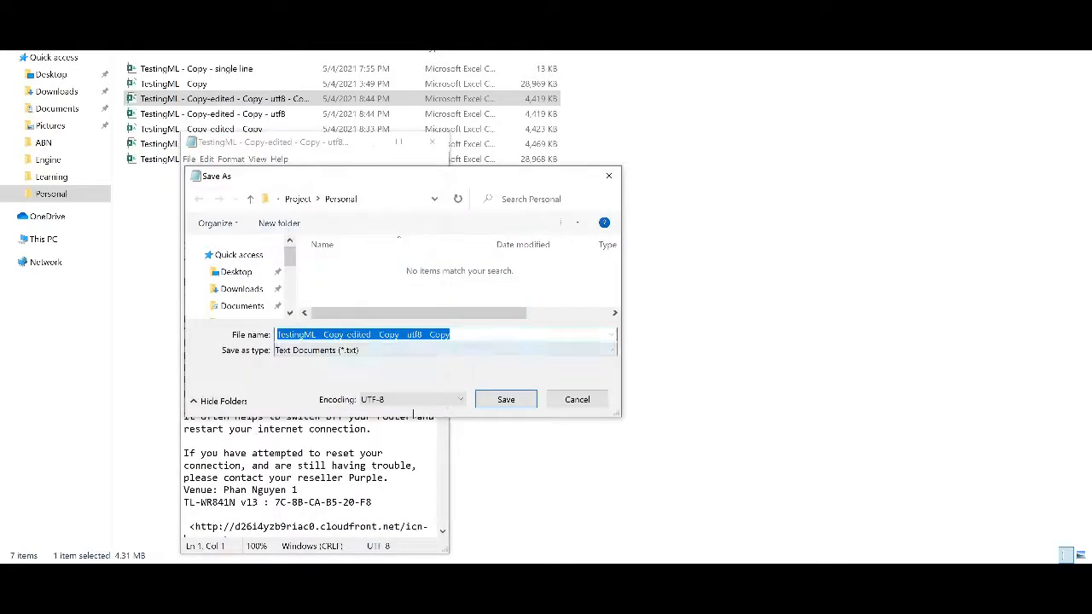
click(411, 399)
click(391, 448)
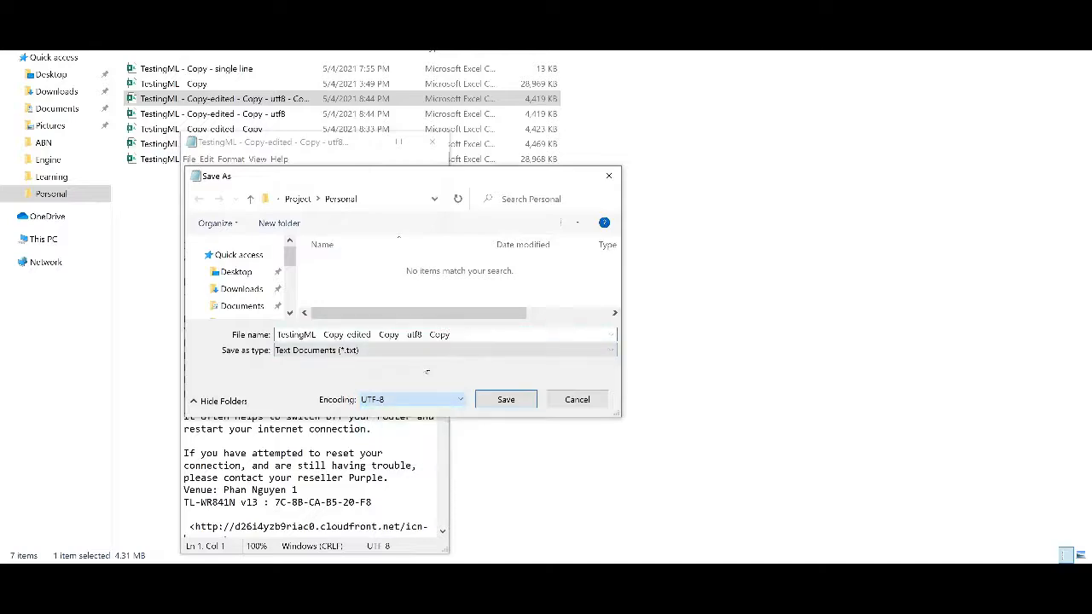
click(565, 398)
click(432, 142)
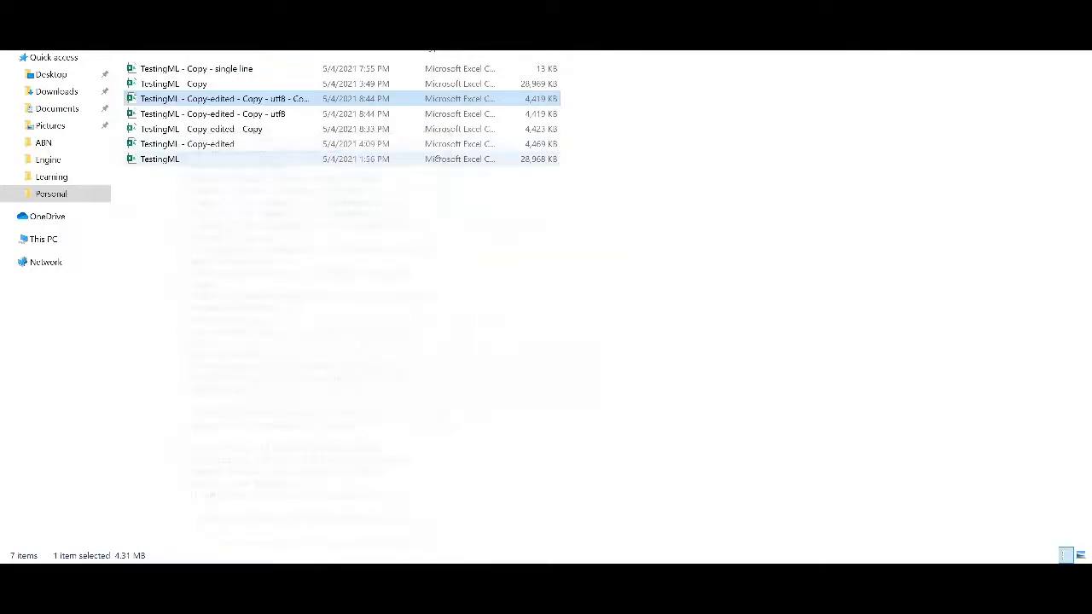
Step: Switch back to the Artifact Viewer in Chrome and highlight "utf-8' codec can't decode byte 0xf3" in the UnicodeDecodeError line
click(401, 574)
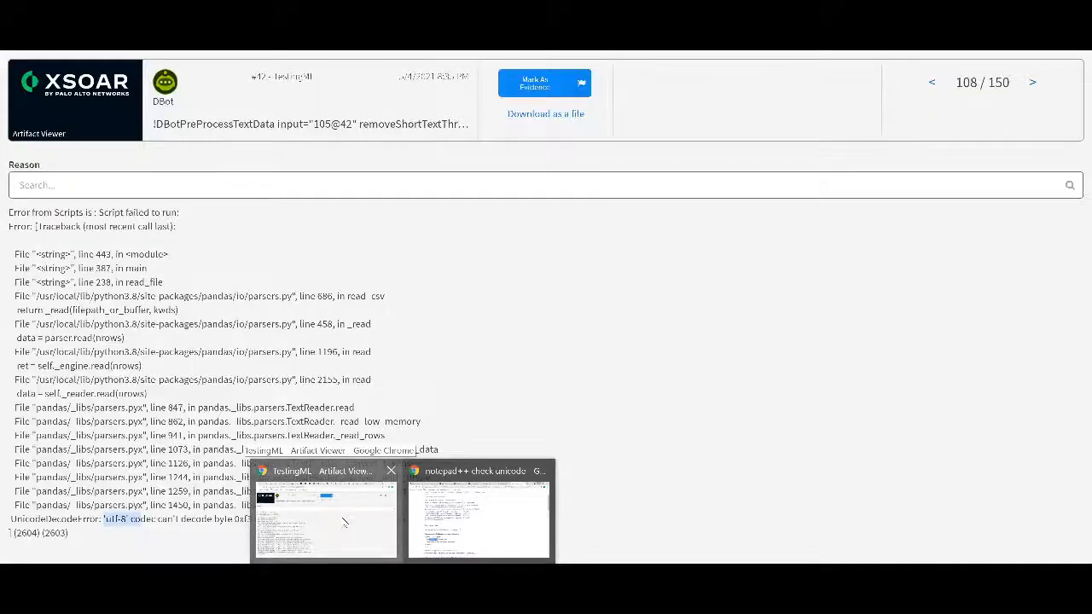
click(344, 522)
drag(104, 518, 253, 518)
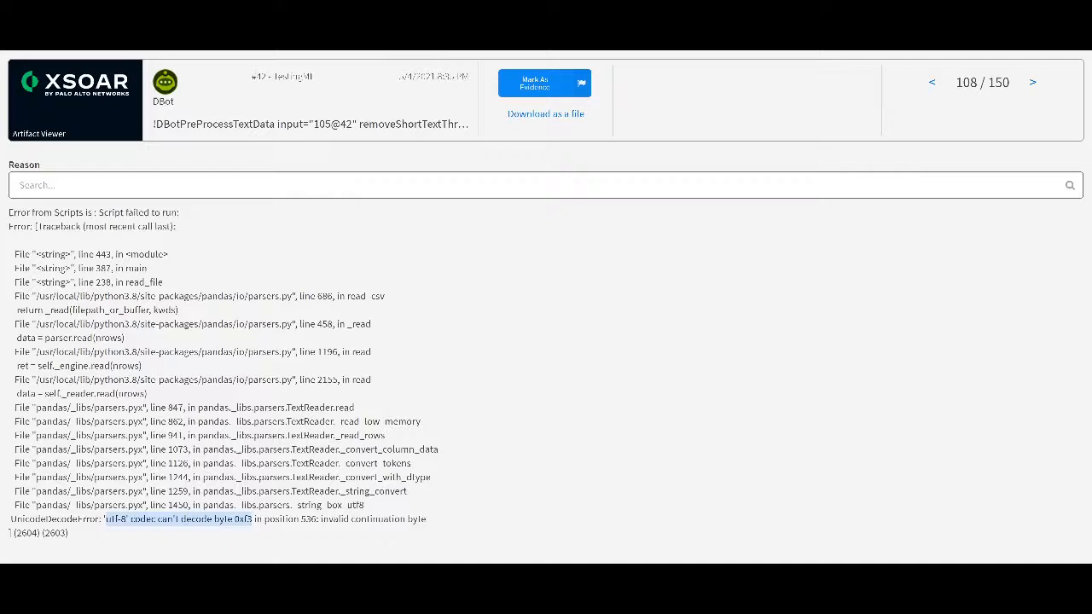
Step: Return to the TestingML War Room and examine the latest Train Model result
click(367, 34)
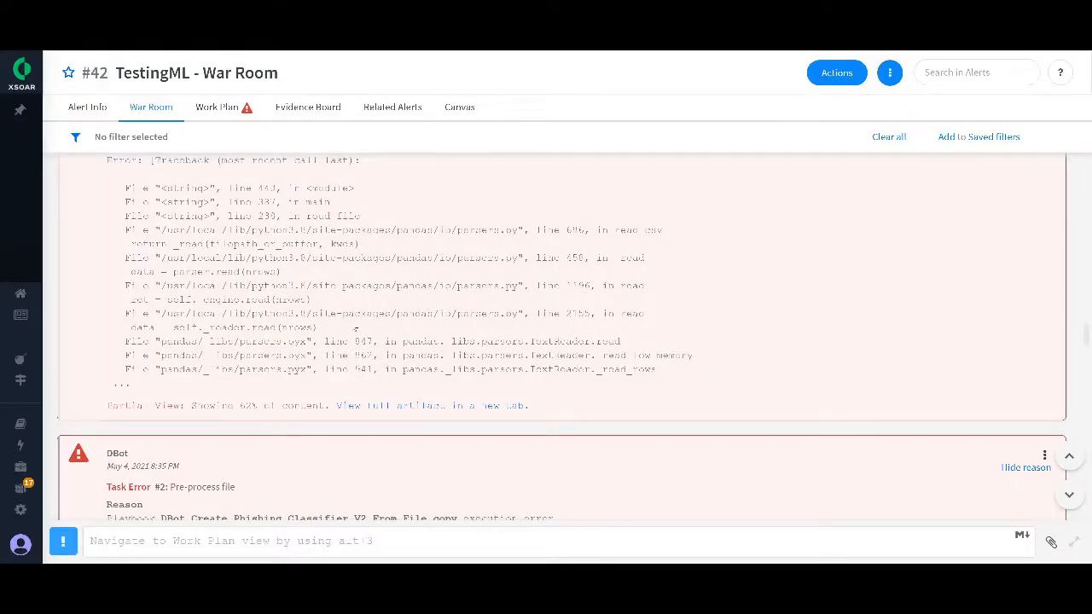
scroll(382, 309, down, 2)
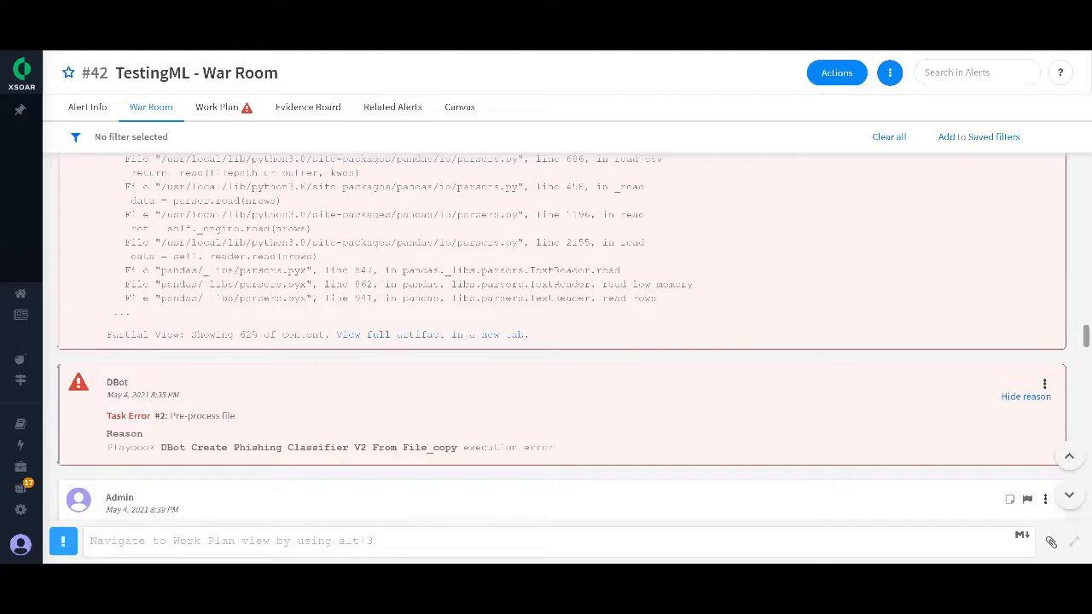
drag(1086, 335, 1085, 476)
scroll(1016, 470, down, 10)
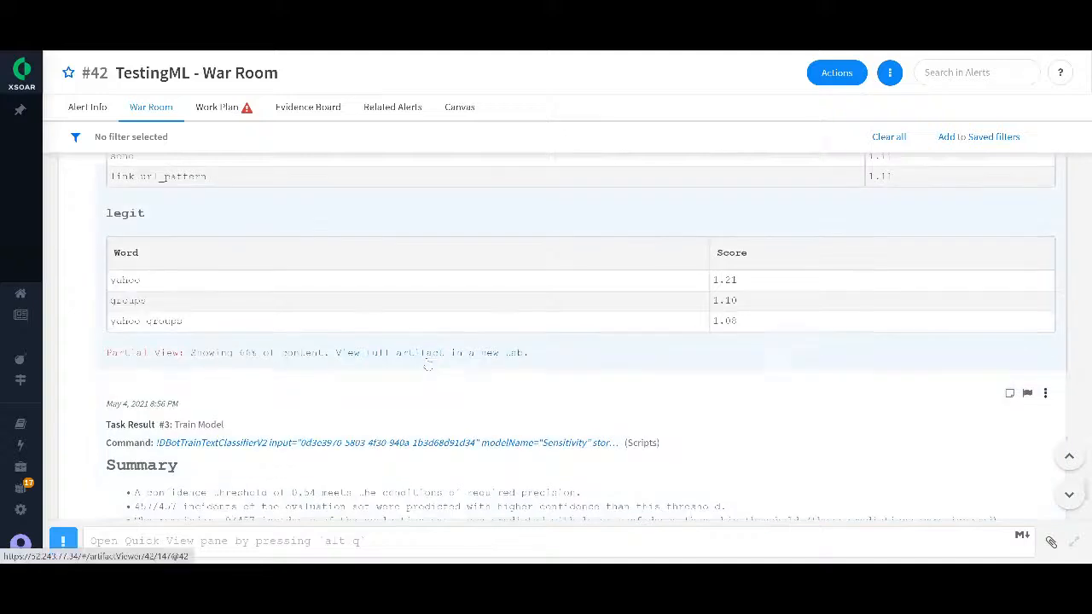
scroll(427, 365, down, 1)
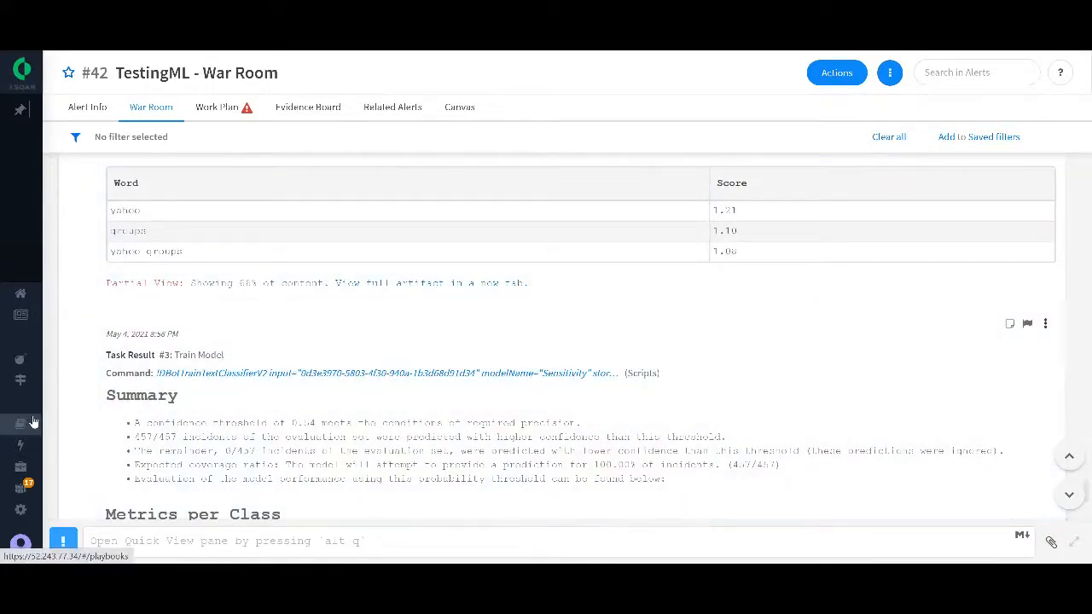
Step: Open the list of ML Models in the advanced settings
mouse_move(25, 424)
click(55, 363)
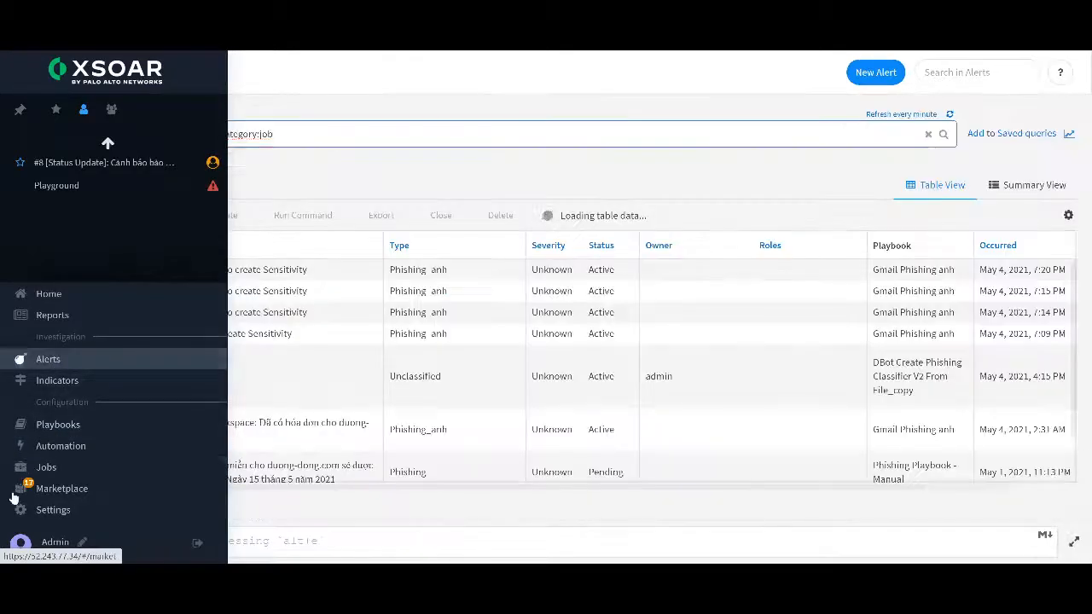
click(43, 510)
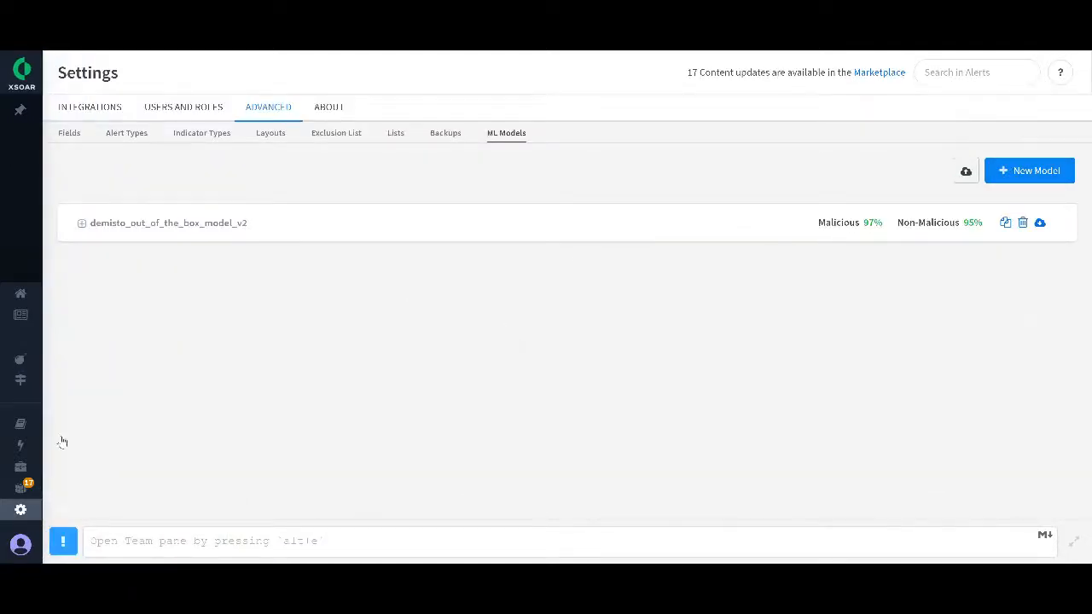
Step: Start a new alert from the Alerts list and name it "To create ML model"
mouse_move(17, 418)
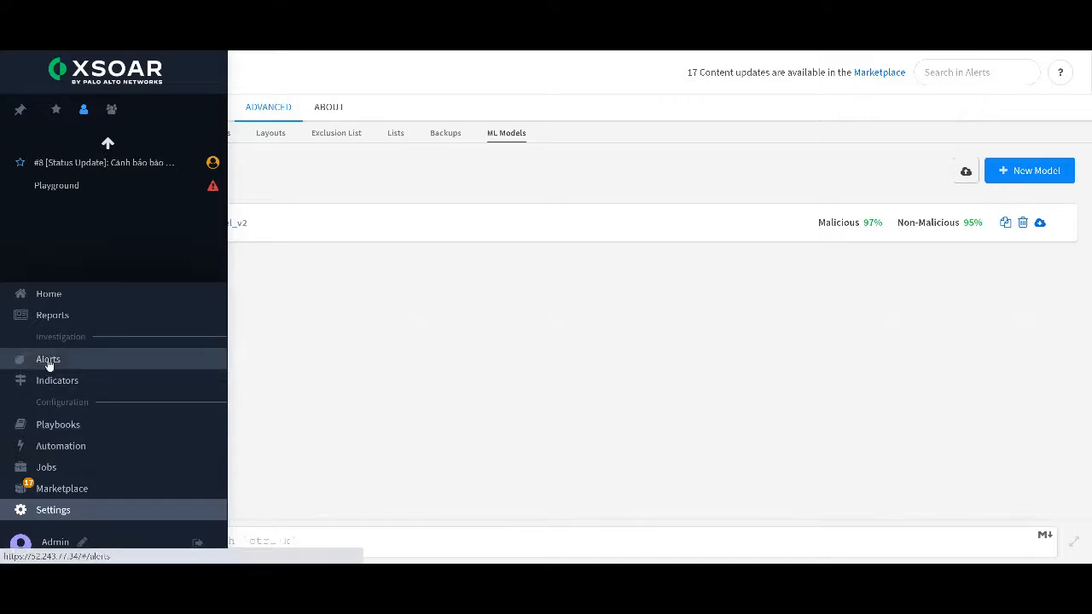
click(48, 361)
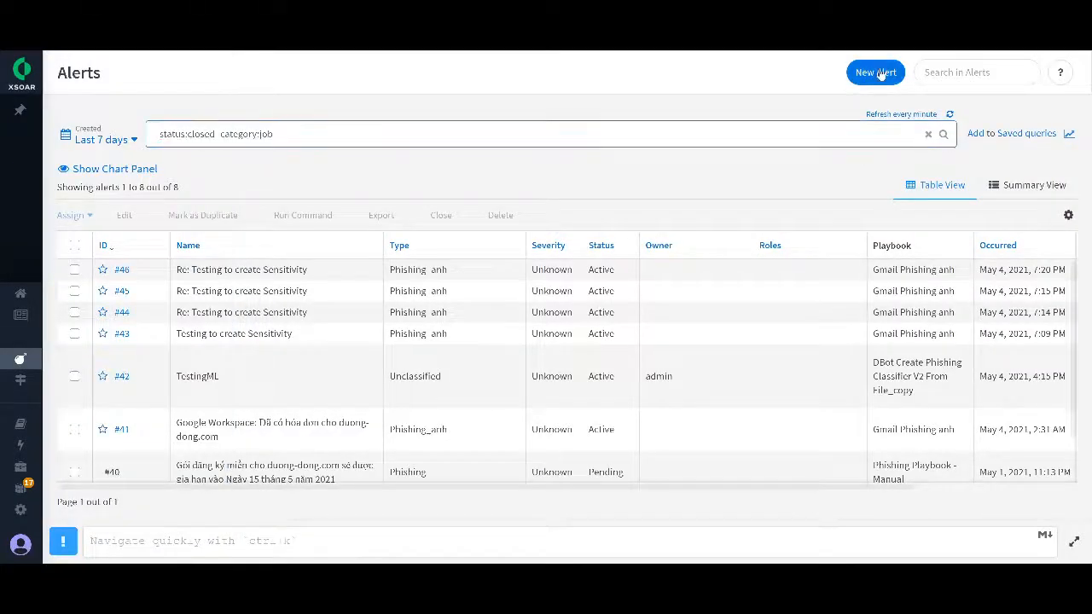
click(879, 72)
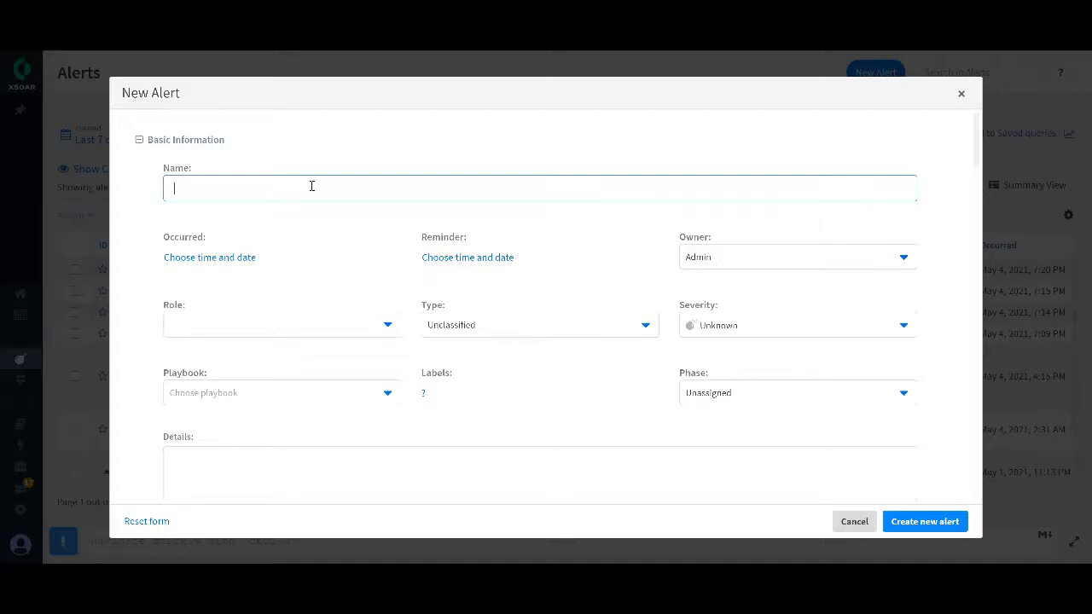
text(TO create ML model)
Step: Assign the playbook "DBot Create Phishing Classifier V2 From File_copy" to the new alert and create it
scroll(423, 381, down, 3)
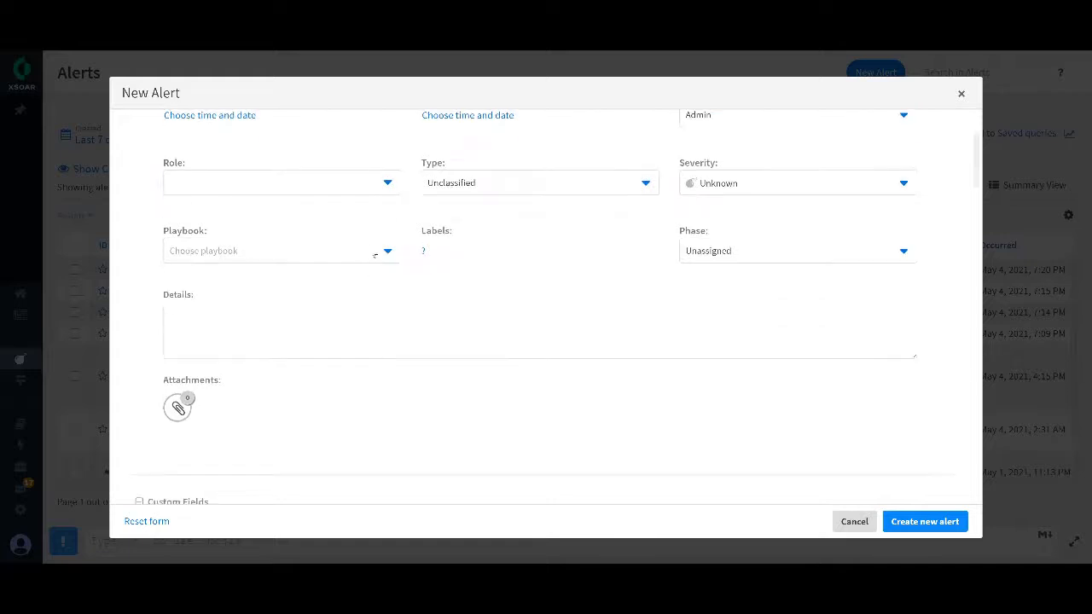
click(383, 251)
click(385, 251)
click(387, 253)
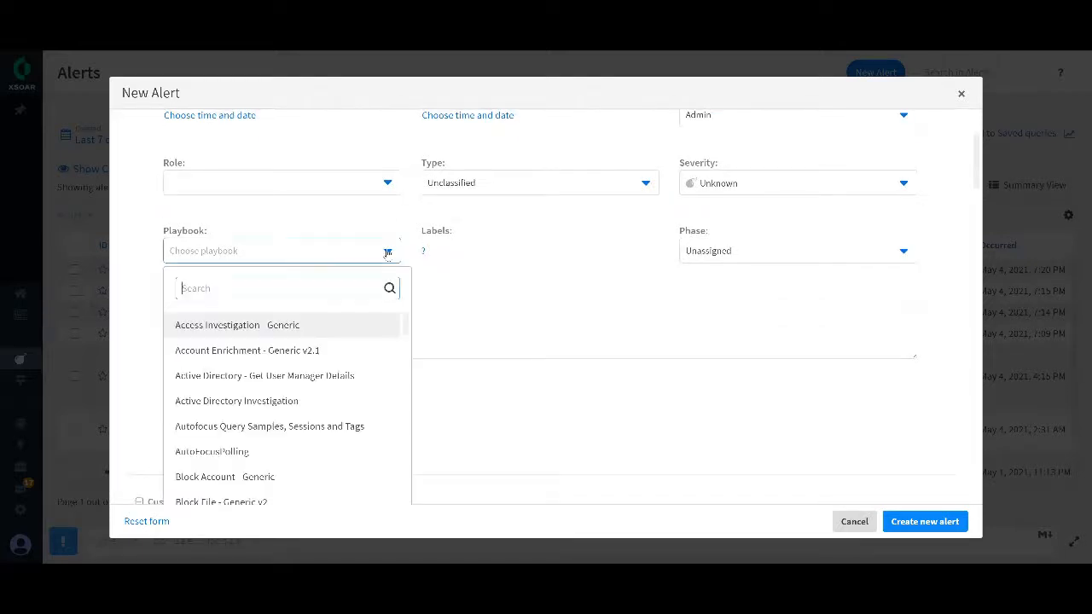
text(phi)
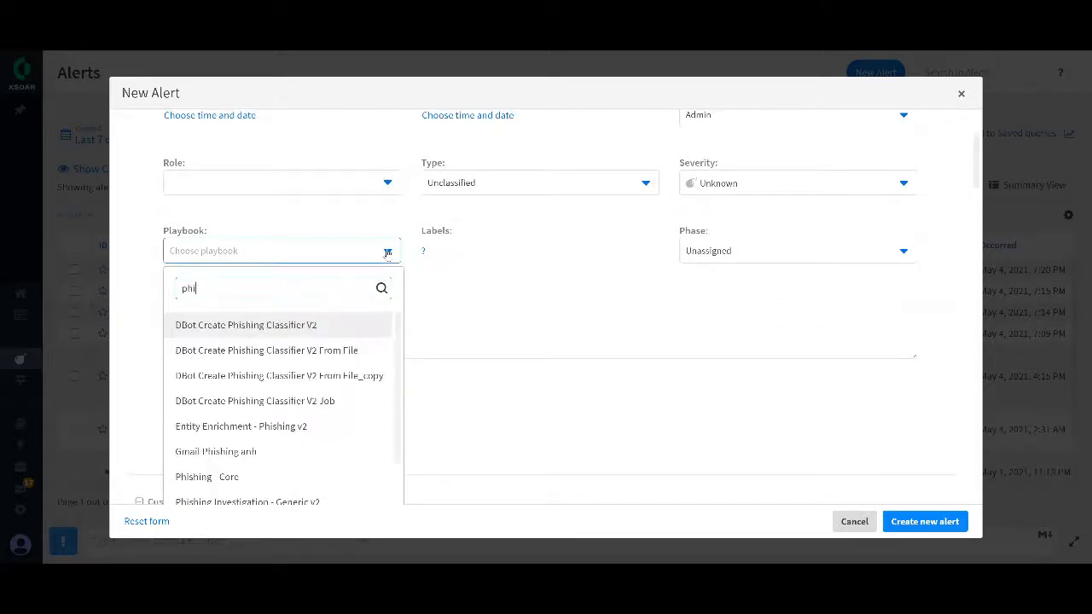
click(331, 379)
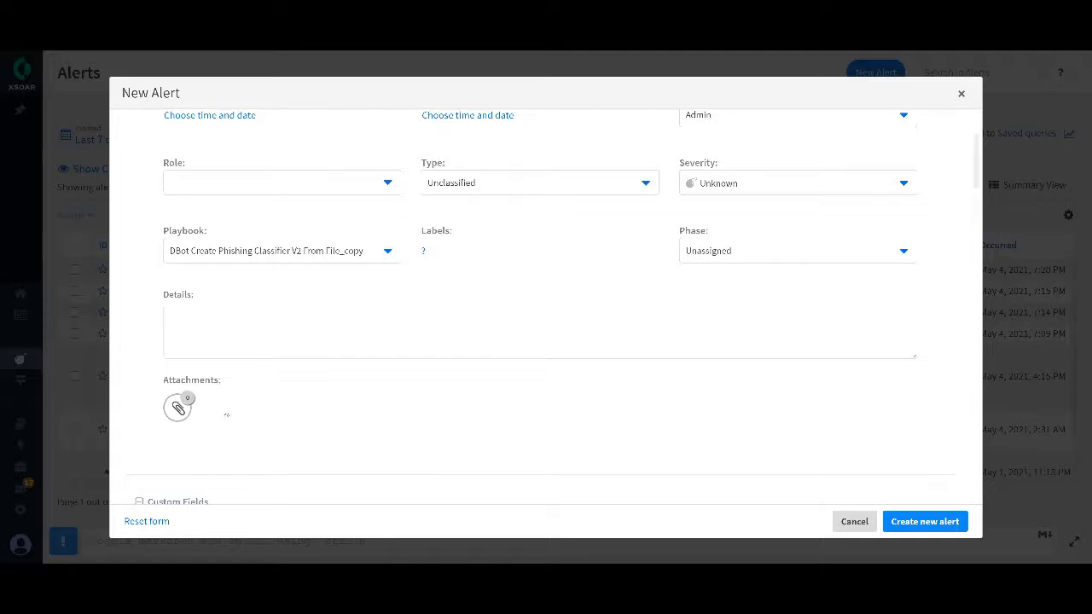
click(924, 521)
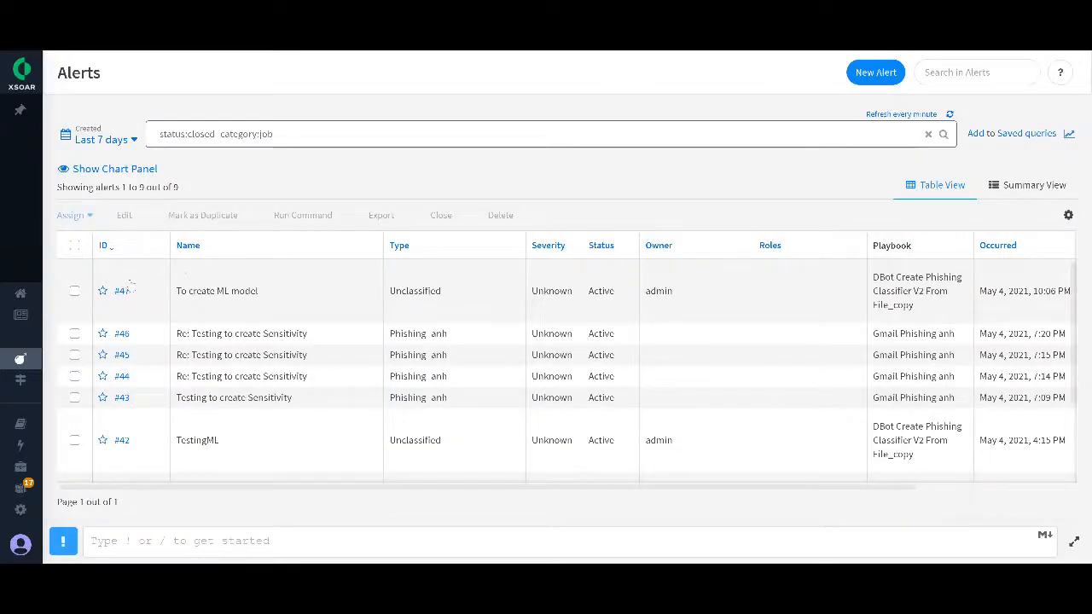
Step: Upload "TestingML - Copy-edited - Copy - utf8 - Copy.csv" to the War Room of the "To create ML model" alert
click(122, 290)
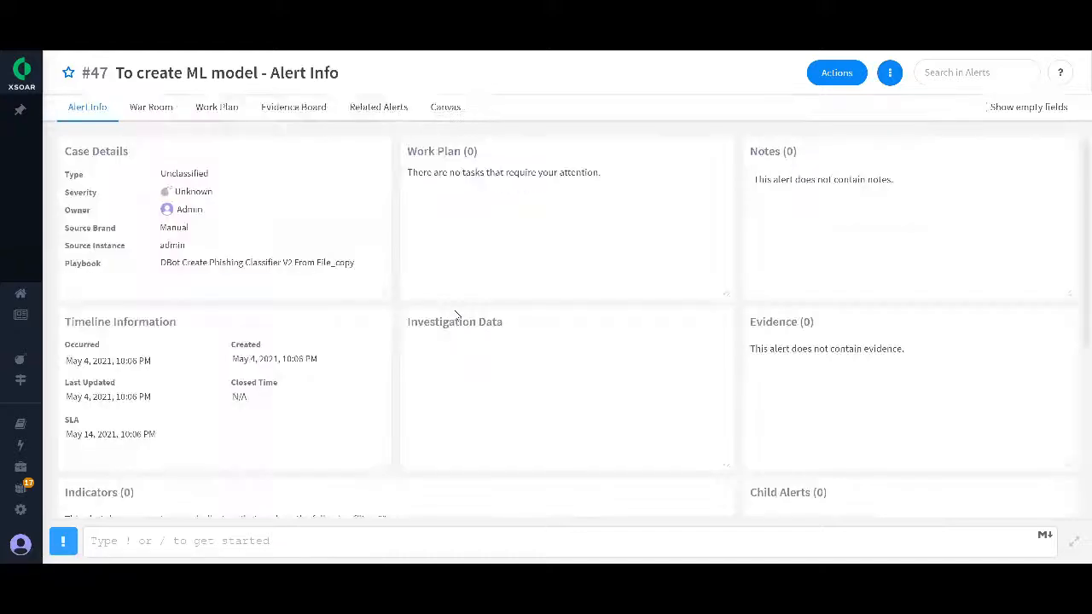
click(152, 106)
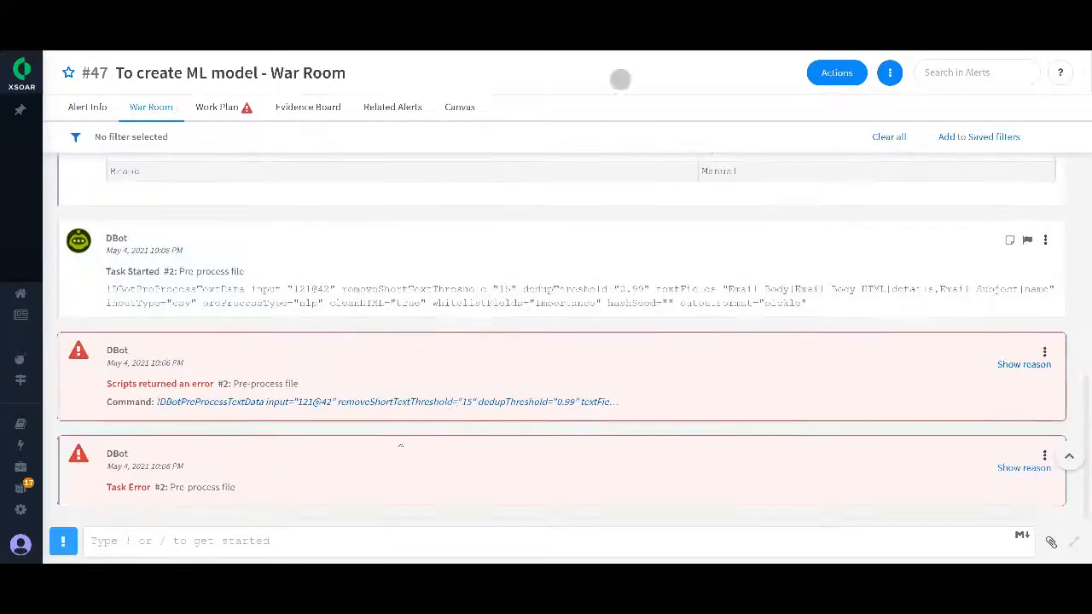
click(1050, 543)
click(523, 238)
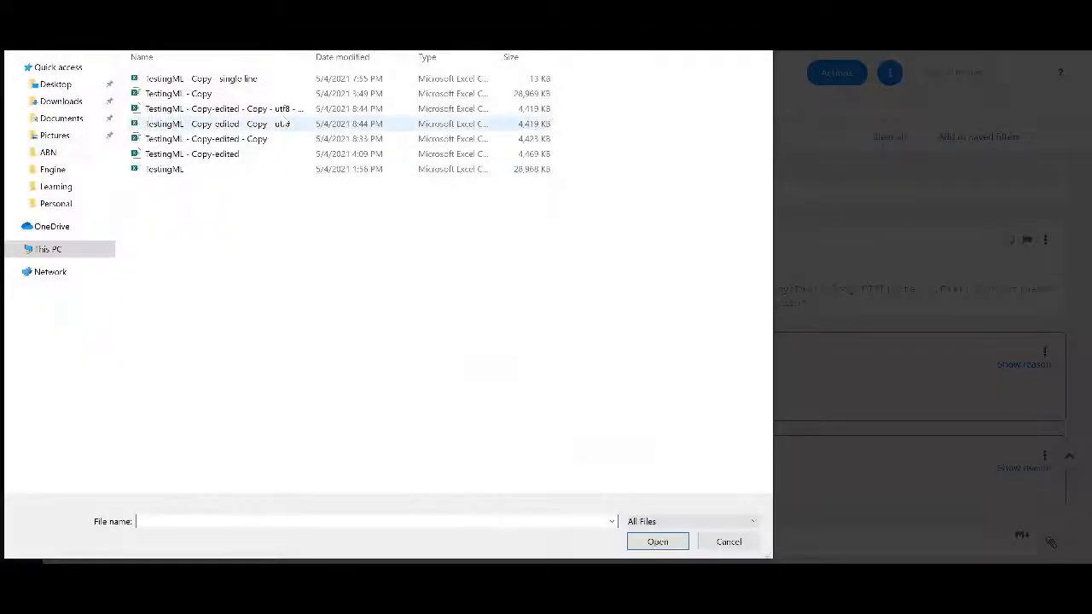
click(278, 110)
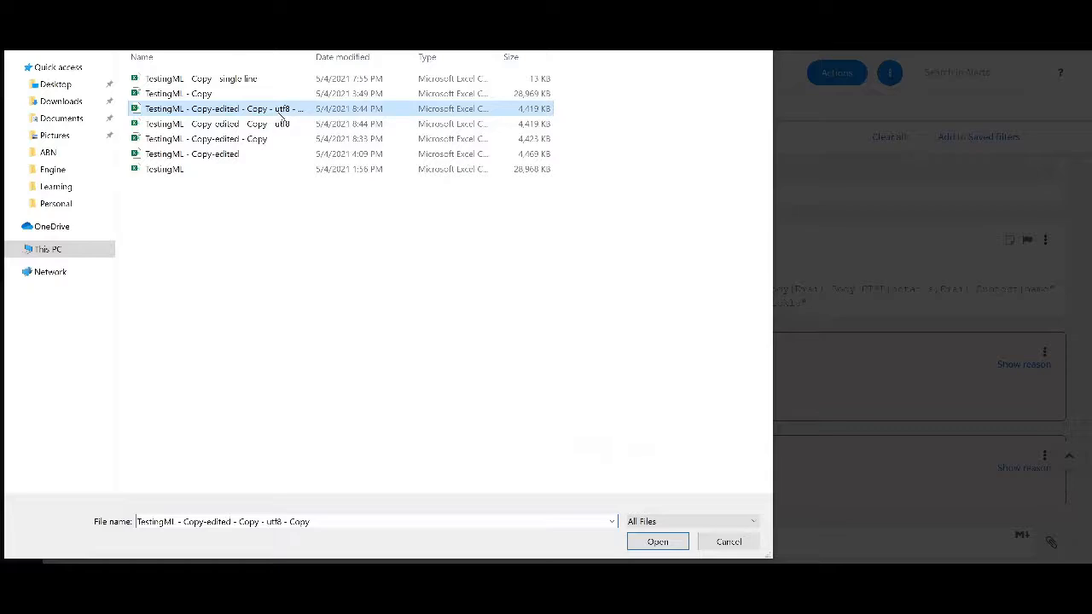
drag(315, 55, 326, 55)
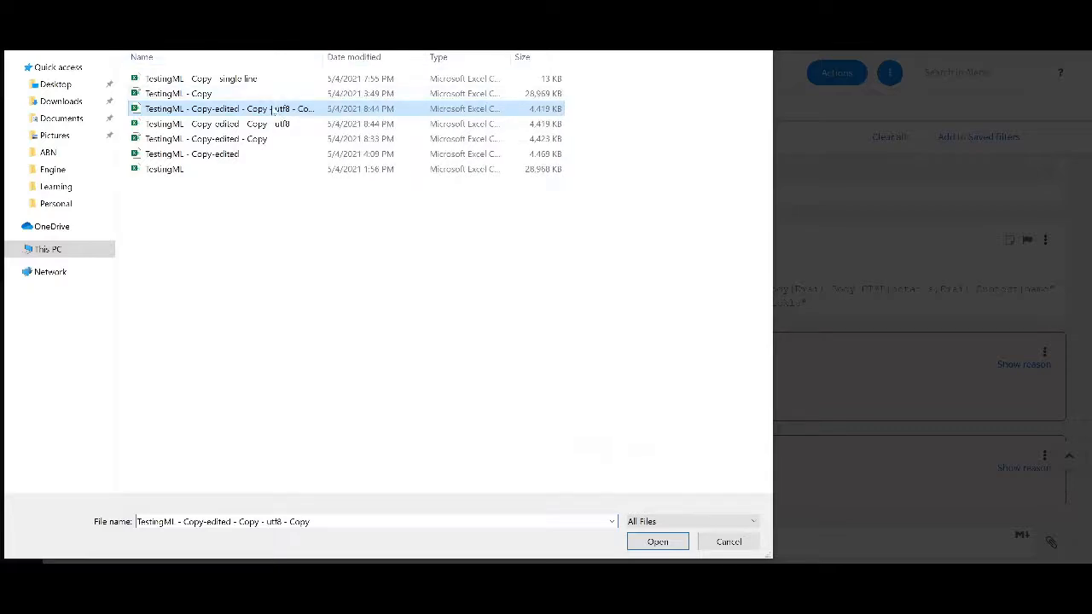
double_click(271, 109)
click(641, 467)
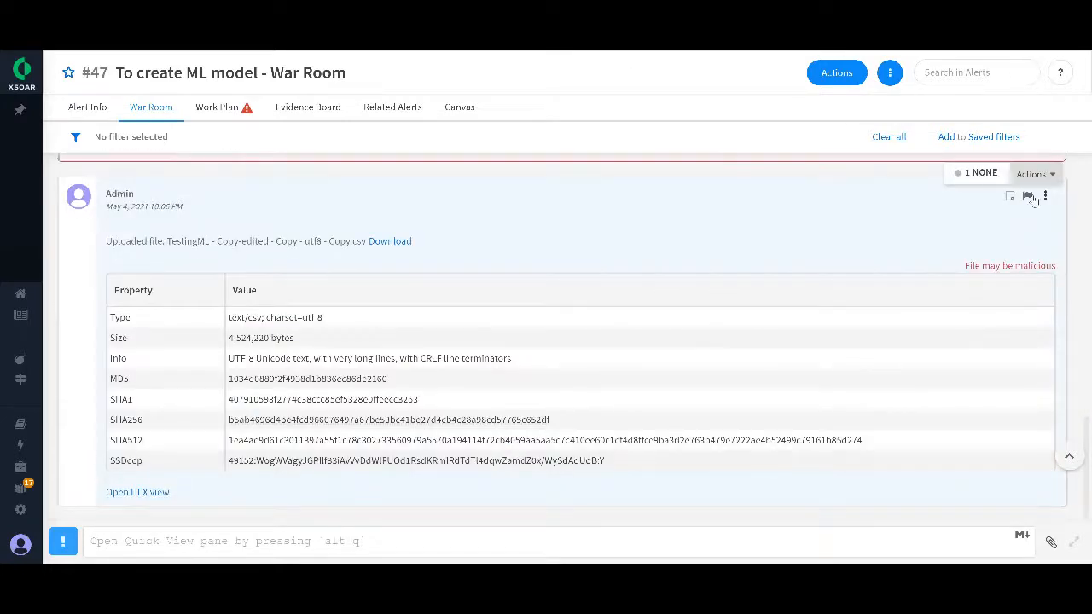
Step: Copy the uploaded file's entry ID 6@47 and save it as the fileID input of the DBot Create Phishing Classifier V2 From File_copy playbook
mouse_move(1044, 197)
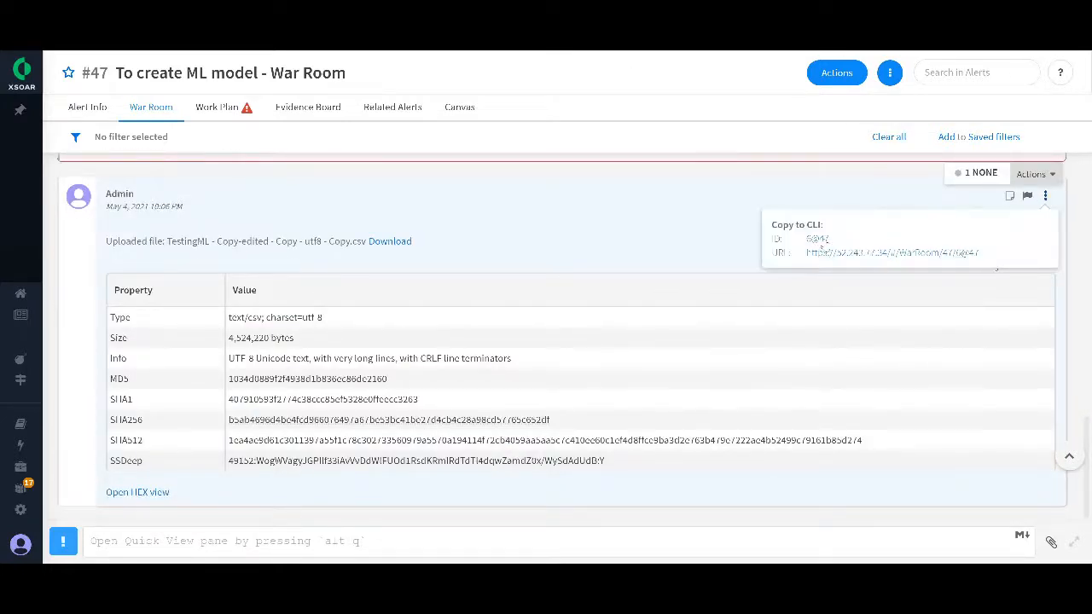
click(816, 241)
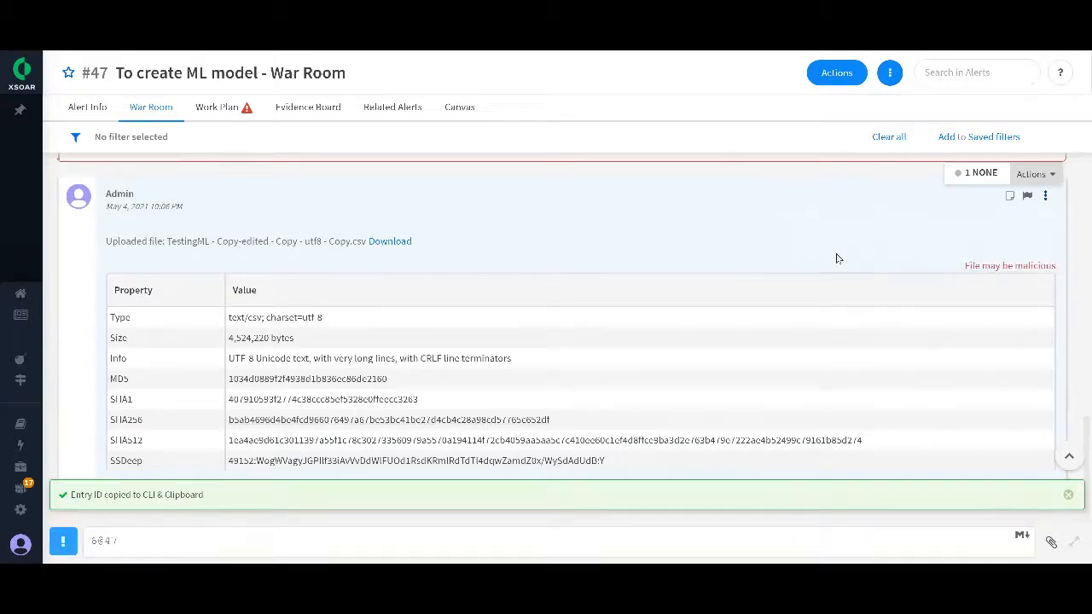
click(56, 425)
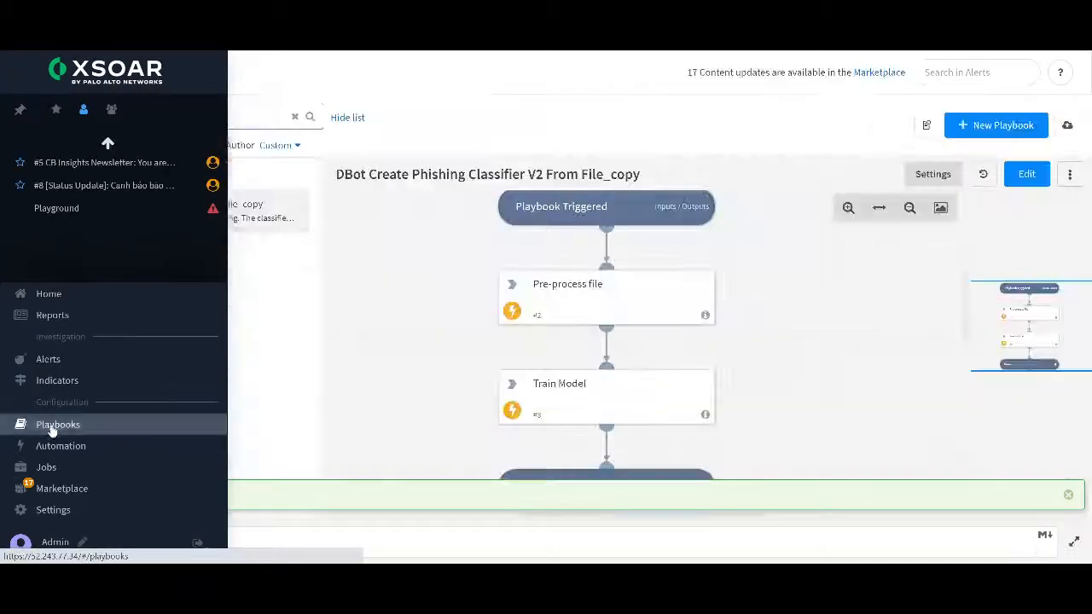
click(597, 213)
click(273, 243)
key(ctrl+a)
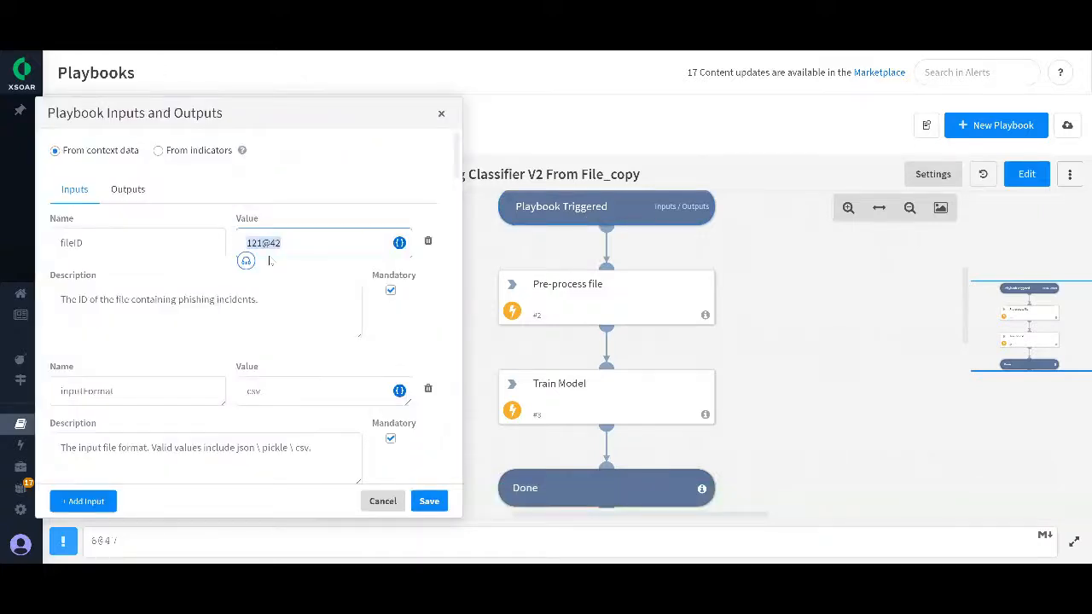
key(ctrl+v)
click(429, 503)
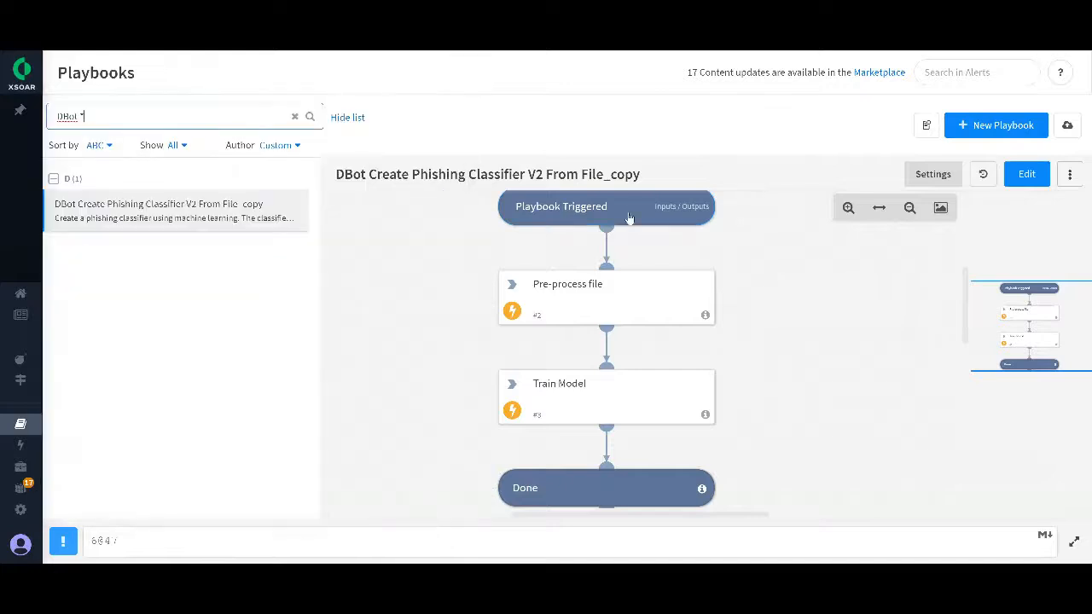
Step: Rerun the DBot Create Phishing Classifier V2 From File_copy playbook from the work plan of the "To create ML model" alert
mouse_move(38, 443)
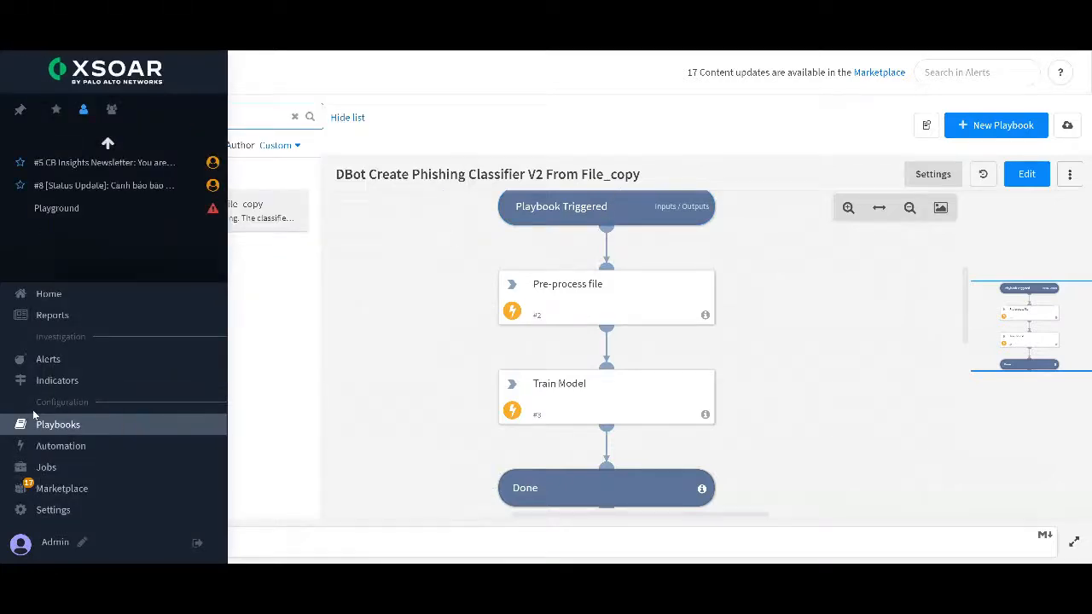
click(50, 360)
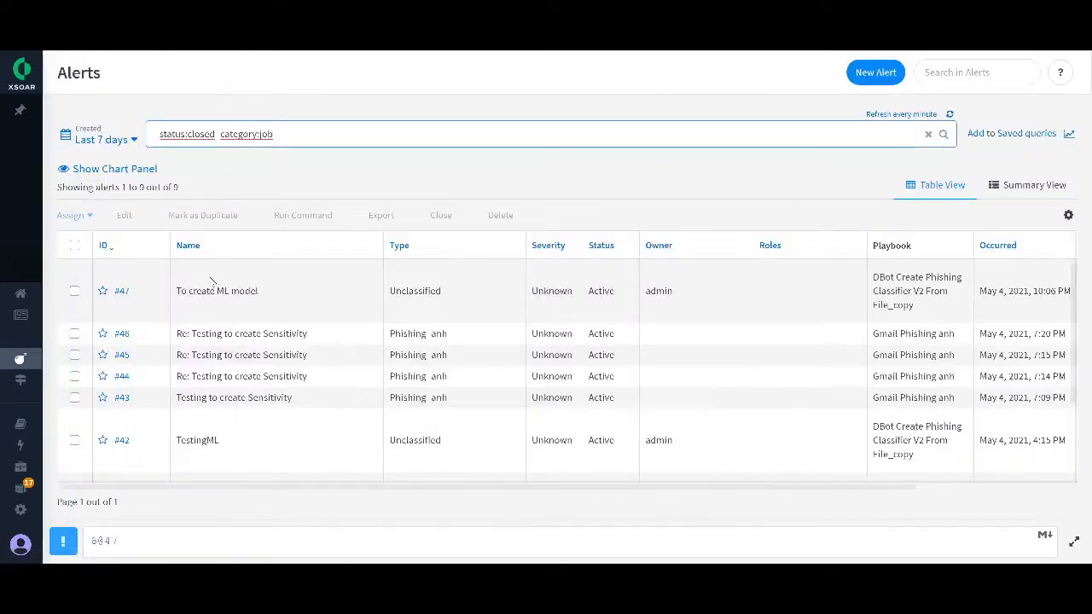
click(123, 294)
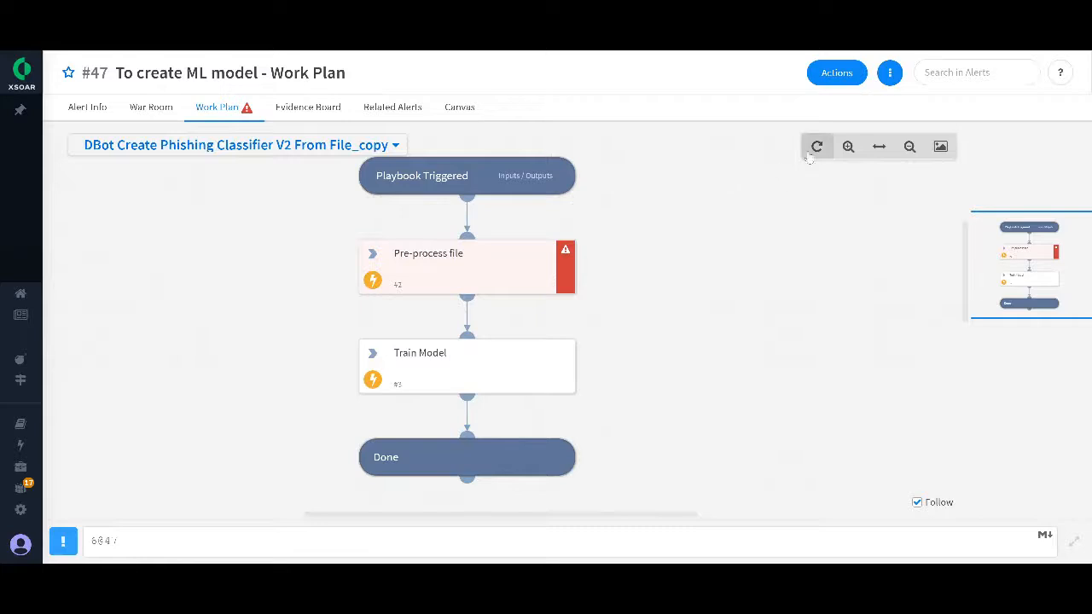
click(816, 146)
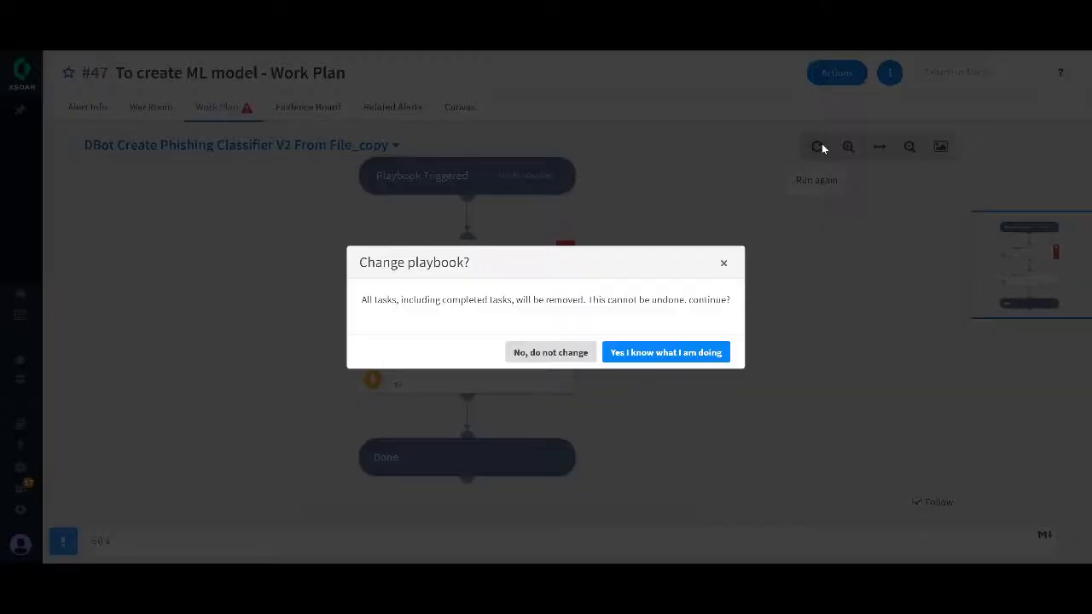
click(667, 353)
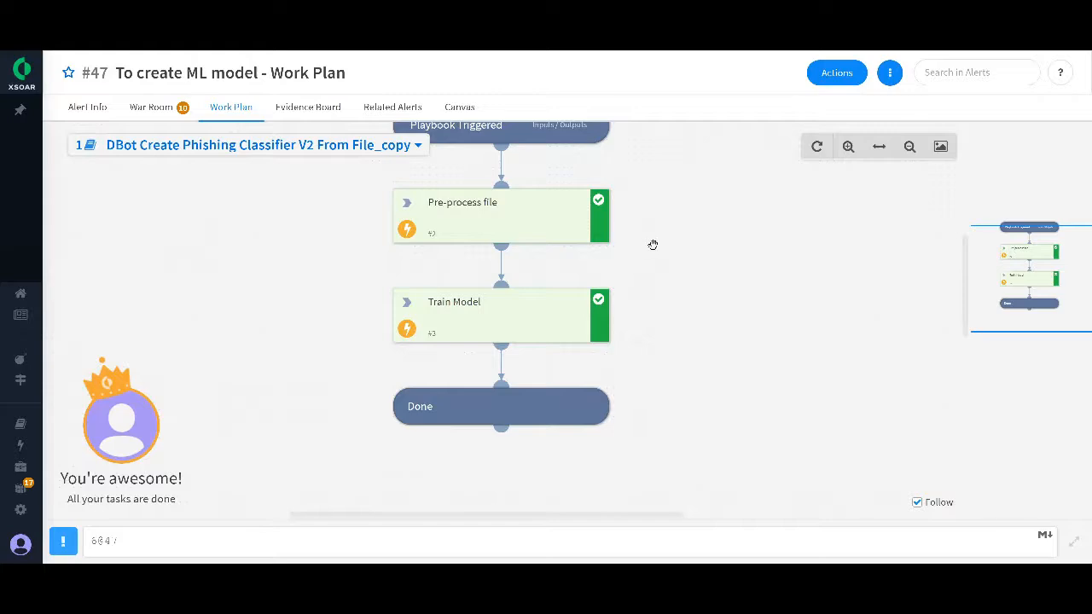
Step: Review the Train Model results in the alert's War Room, including label counts, keywords per category, metrics per class and the confusion matrix
click(153, 107)
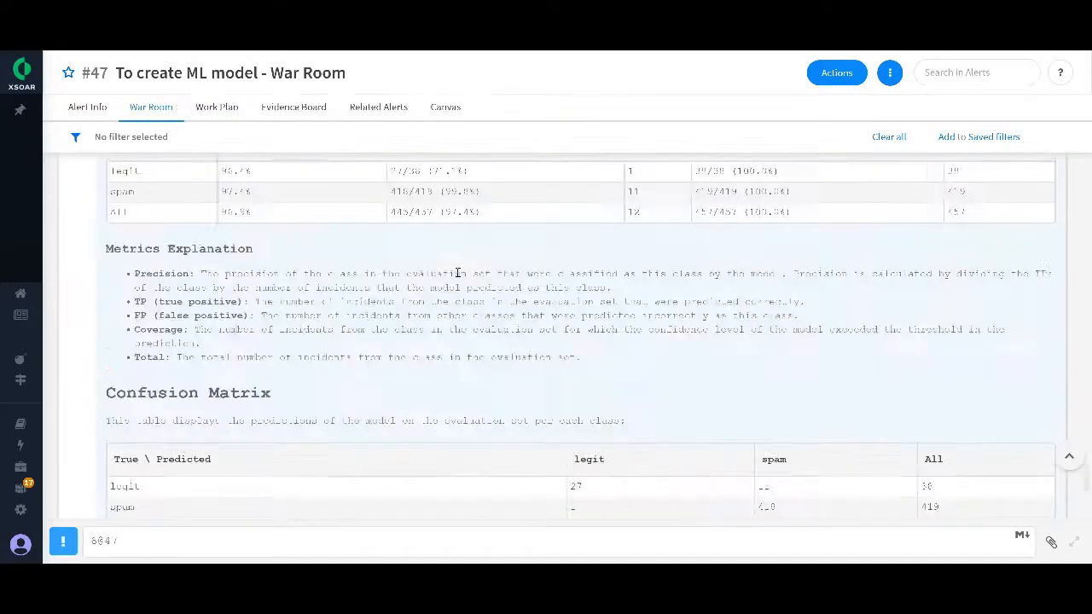
scroll(459, 277, up, 5)
scroll(378, 316, up, 10)
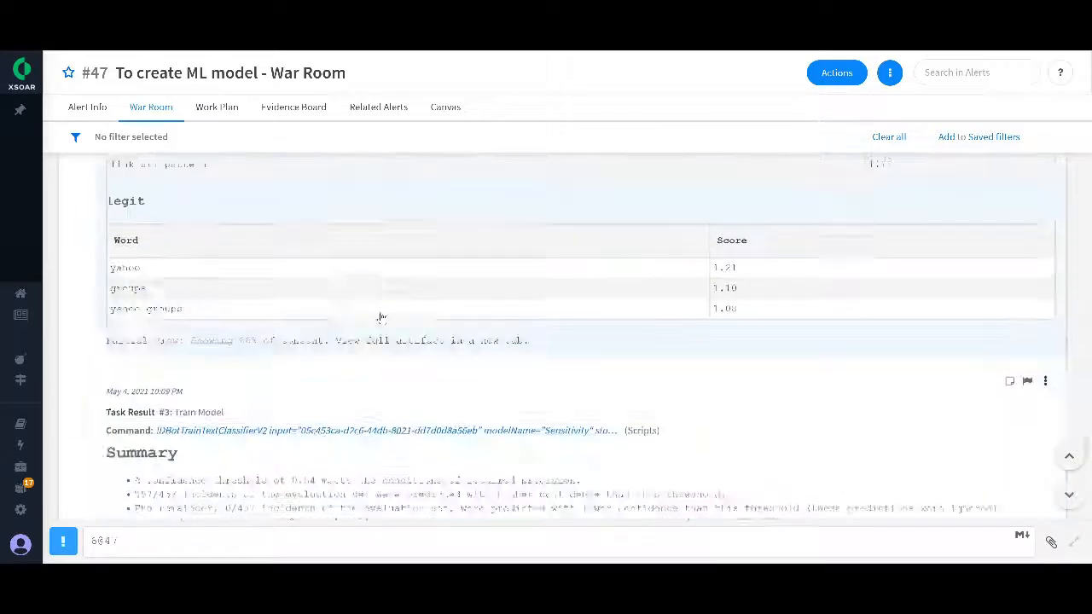
scroll(410, 274, up, 10)
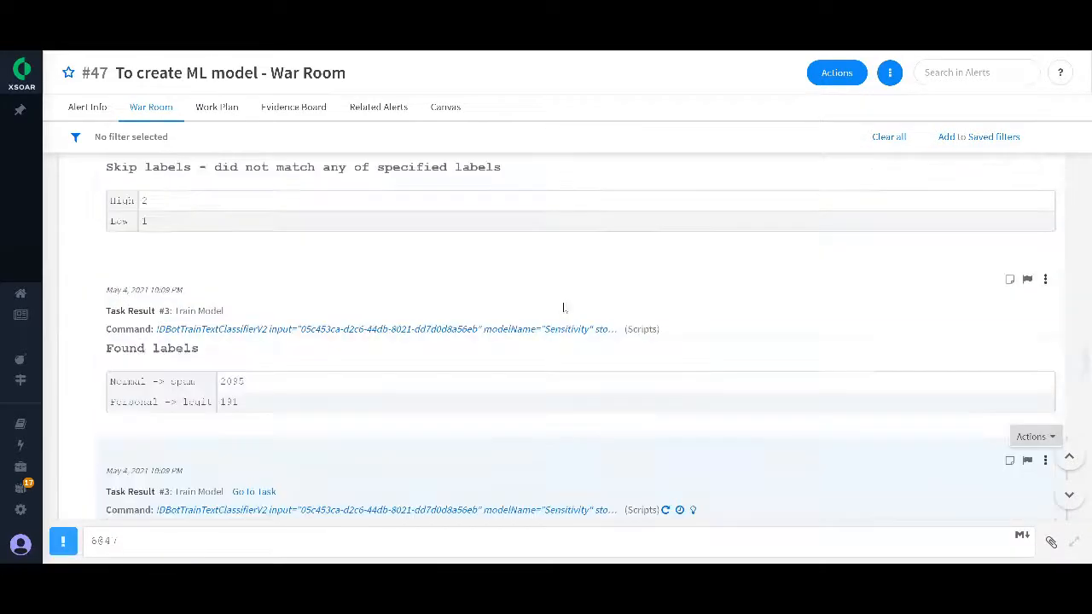
scroll(555, 308, down, 5)
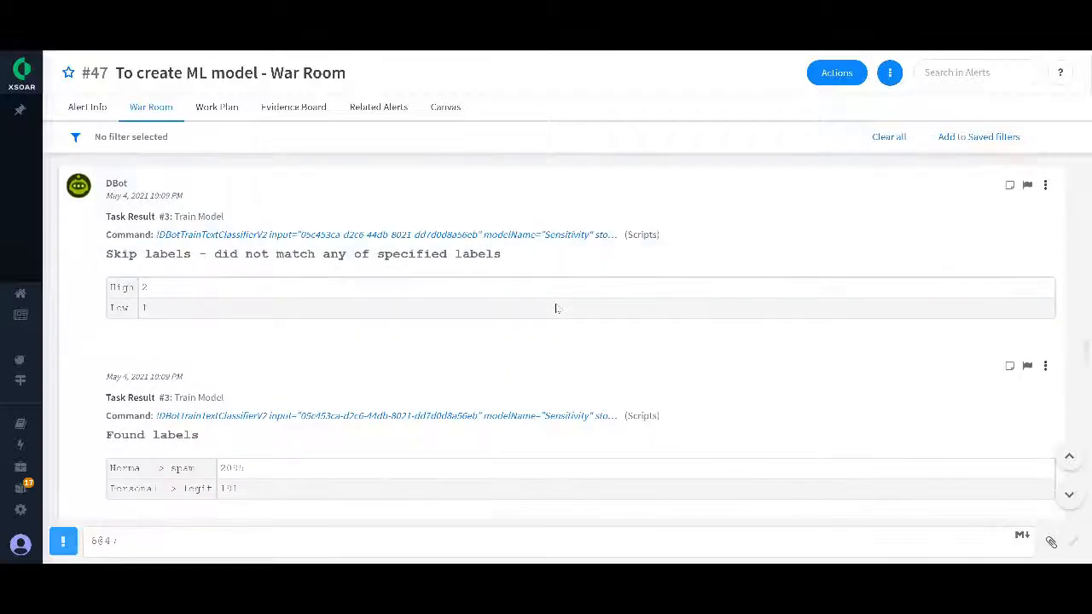
scroll(563, 323, down, 10)
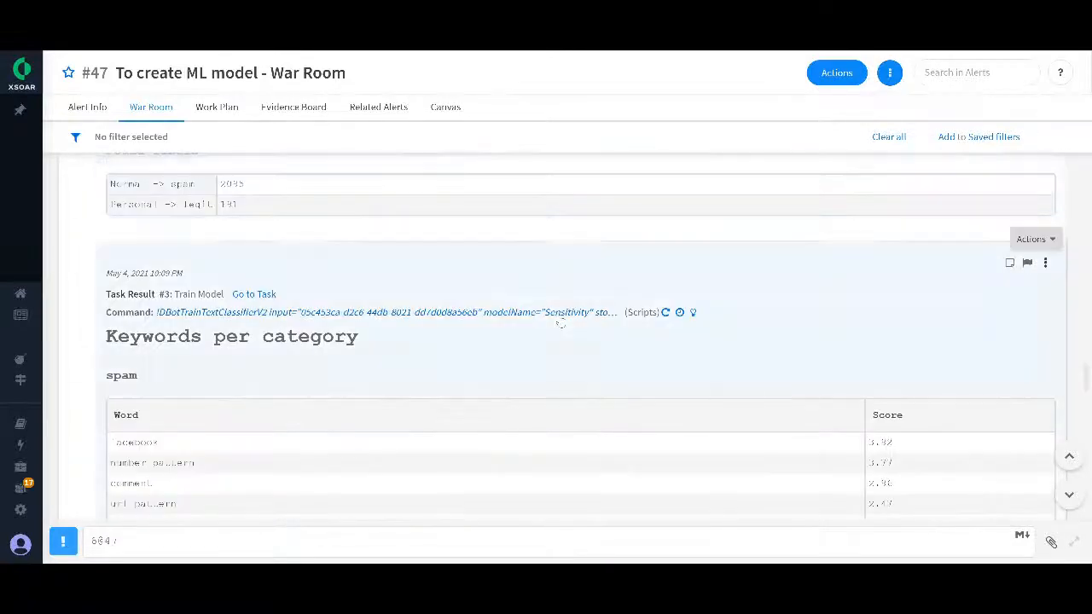
scroll(550, 336, down, 3)
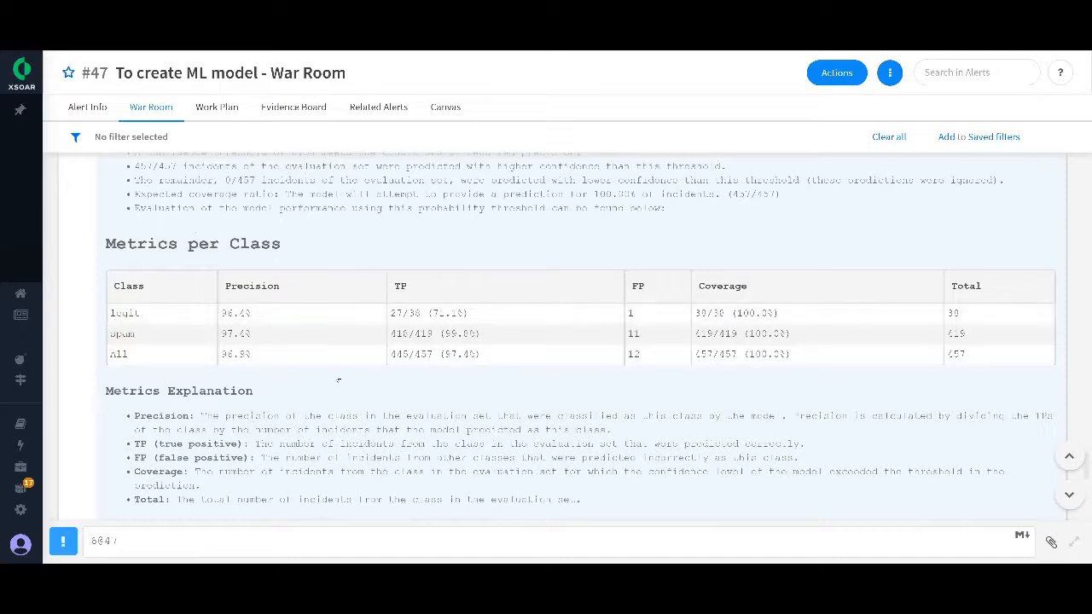
scroll(307, 381, down, 2)
scroll(376, 430, down, 2)
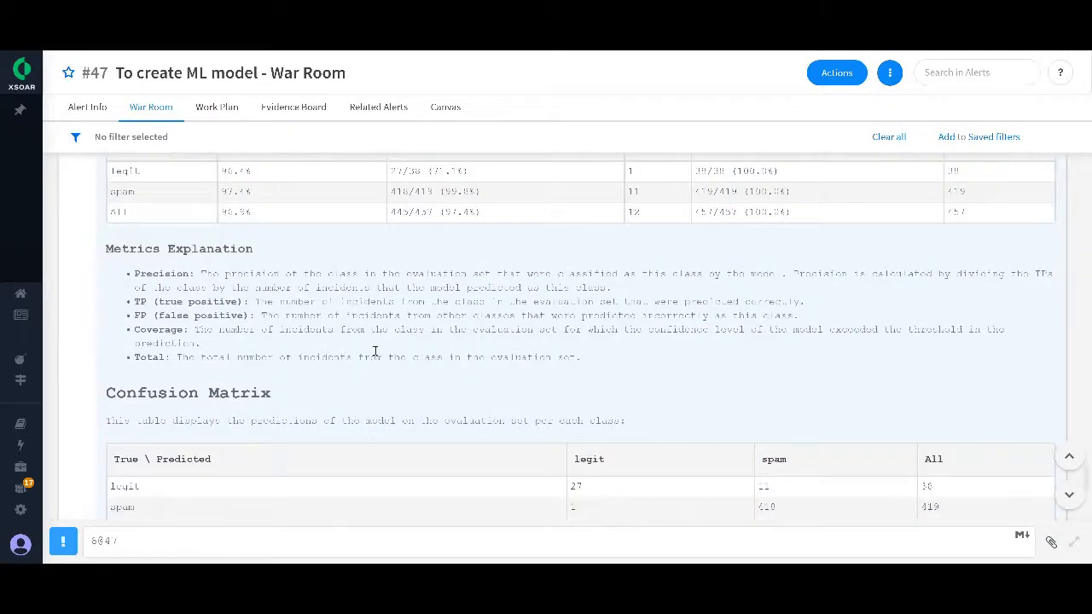
scroll(374, 351, down, 4)
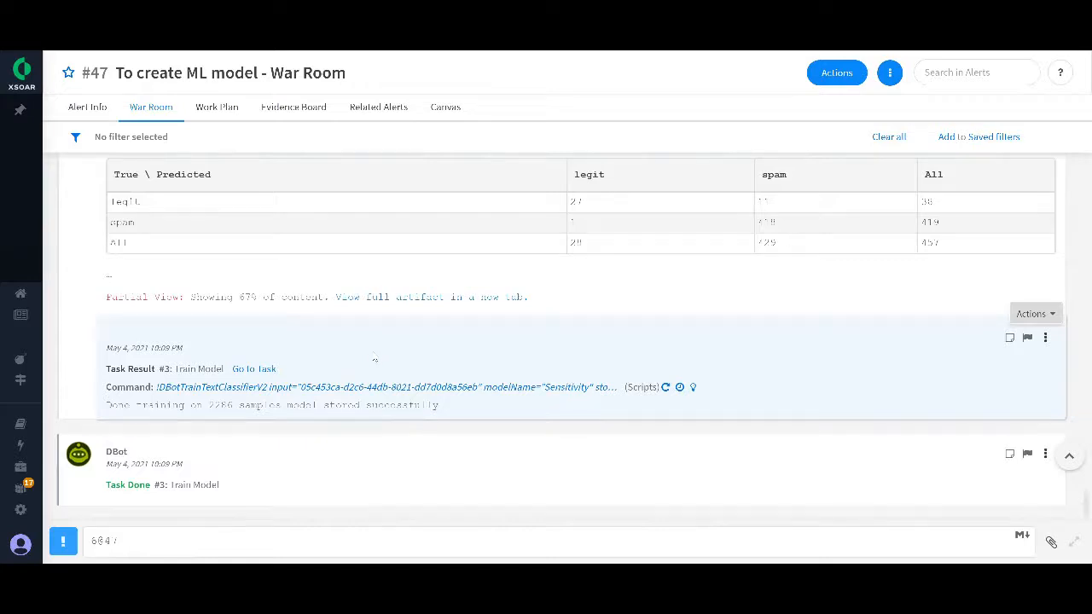
Step: Open the usage documentation for the Sensitivity model from the ML Models settings and locate the DBotPredictPhishingWords command example
mouse_move(26, 445)
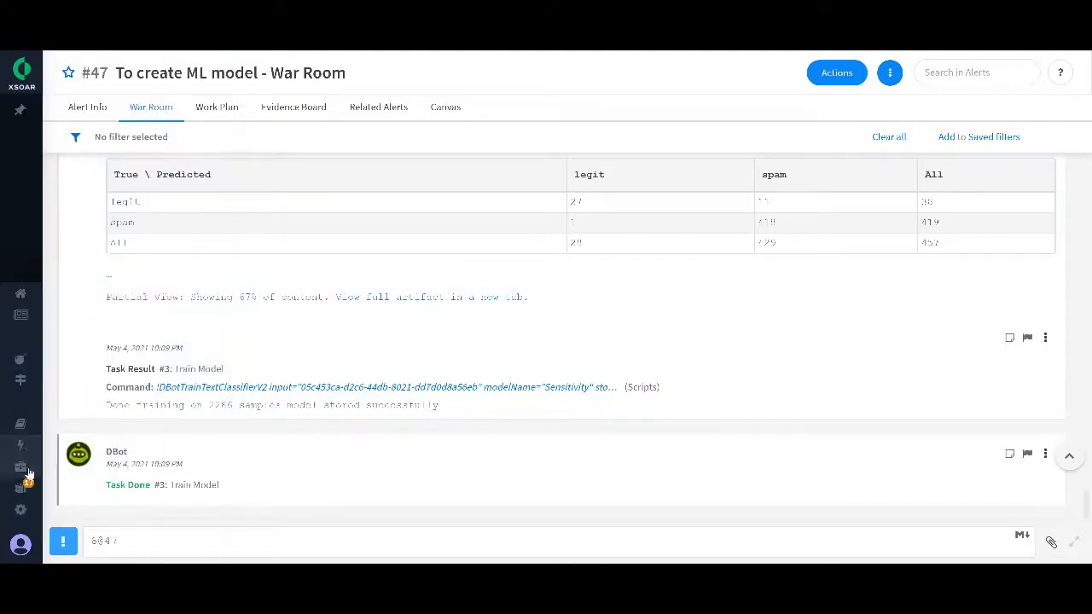
click(33, 510)
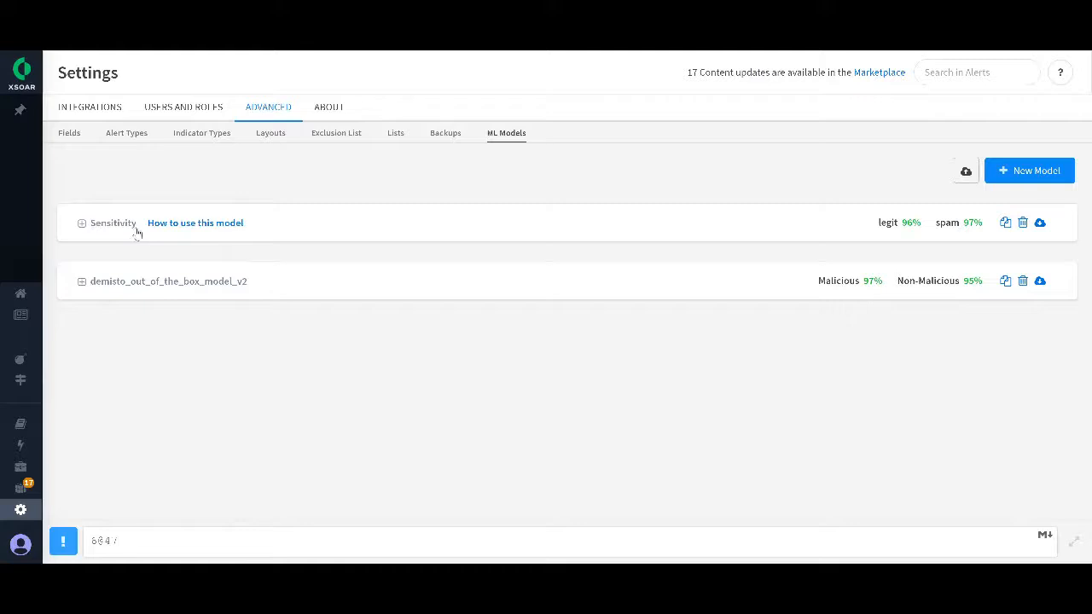
click(220, 224)
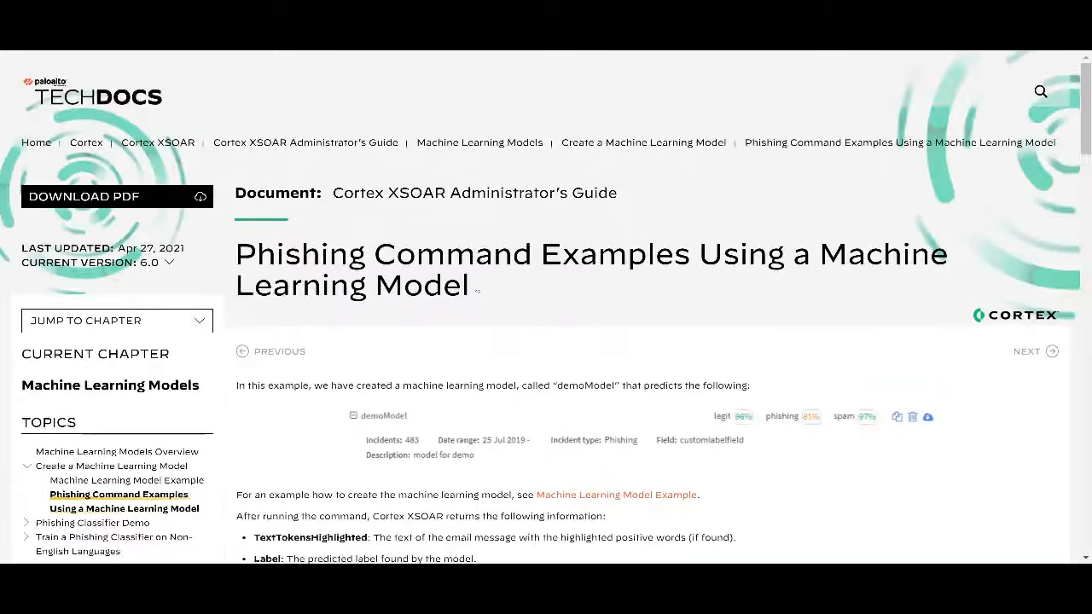
scroll(435, 278, down, 2)
scroll(435, 278, down, 3)
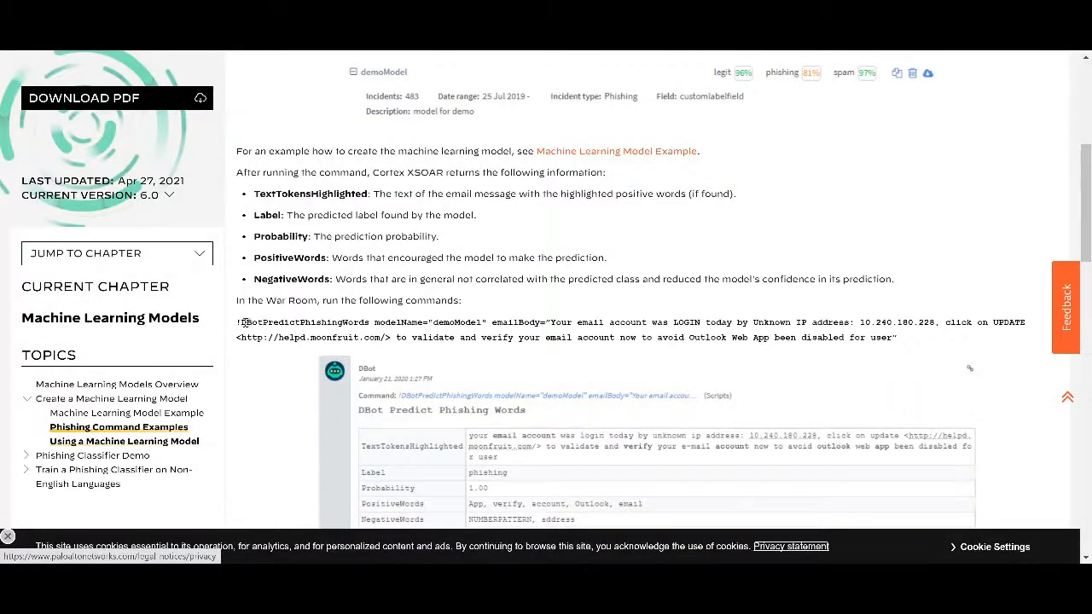
drag(241, 322, 373, 323)
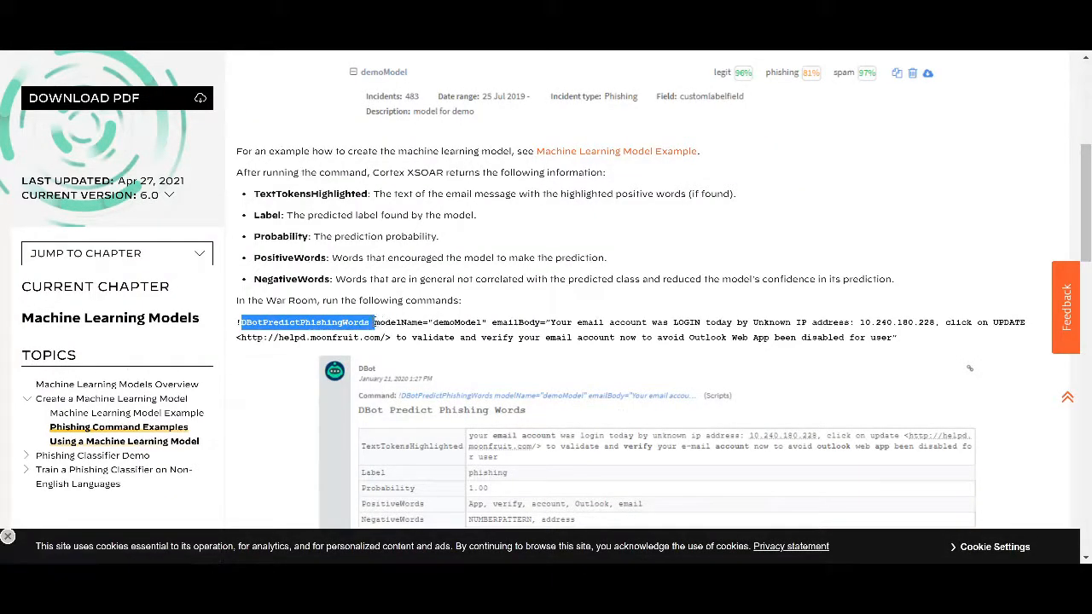
click(375, 322)
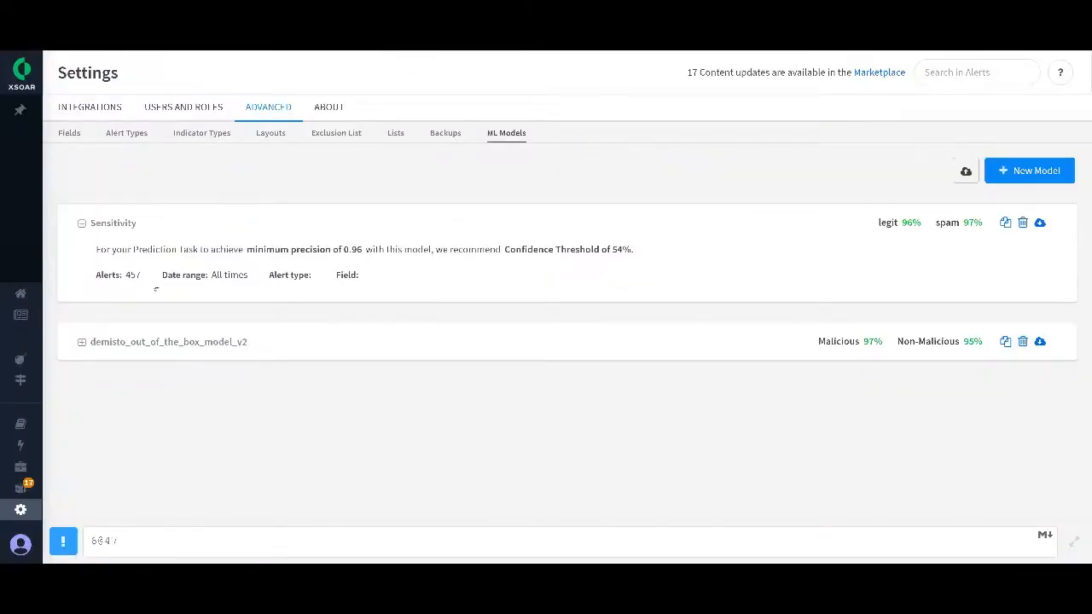
Step: Search the Playground's automations for "dbot" and open the run form of DBotPredictPhishingWords
click(68, 210)
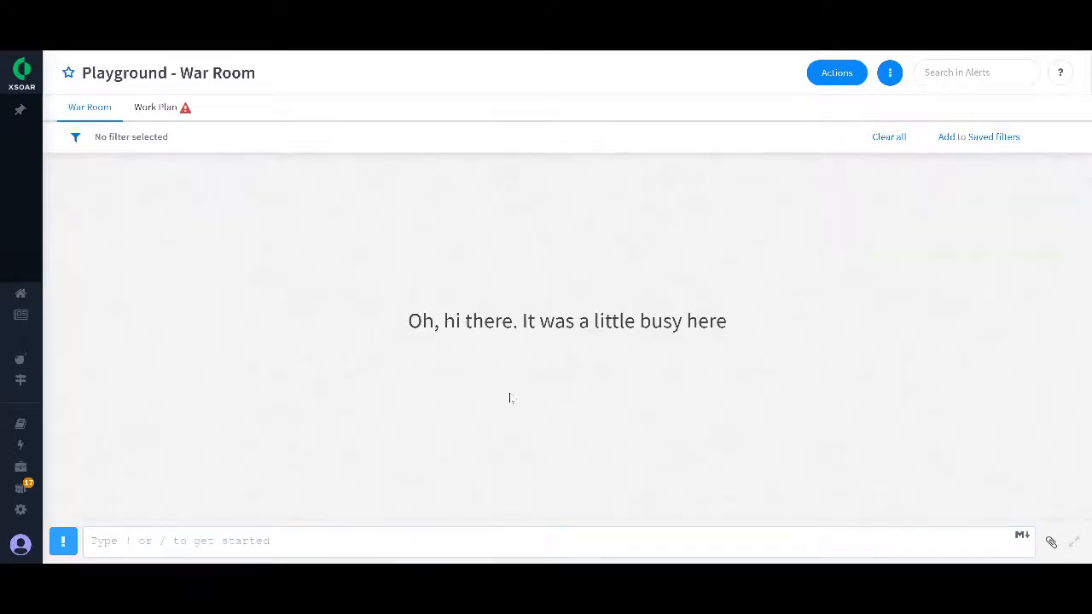
click(65, 540)
text(dbot)
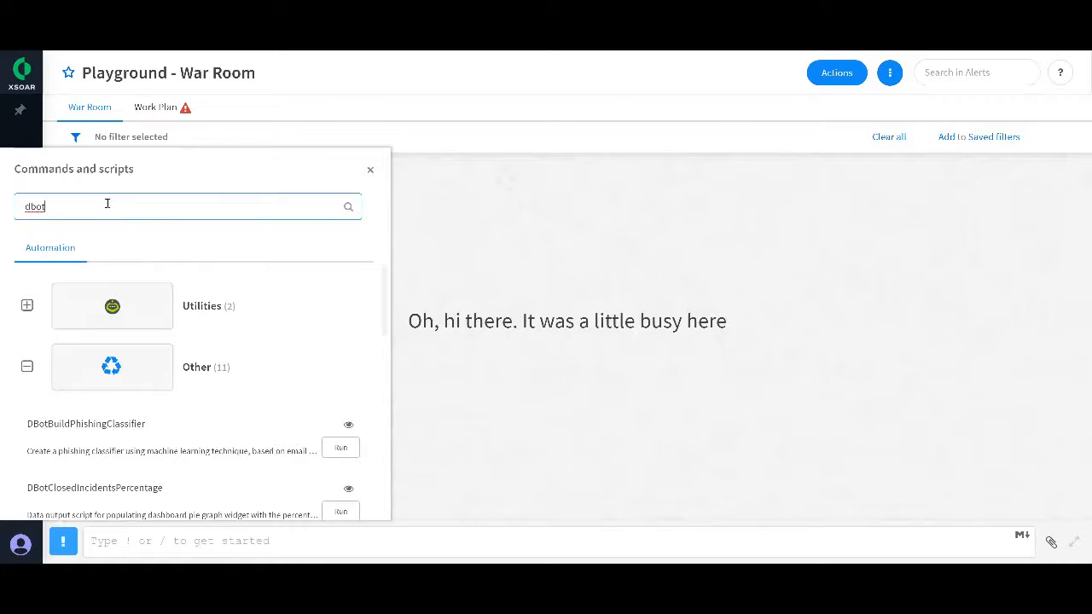
scroll(145, 384, down, 3)
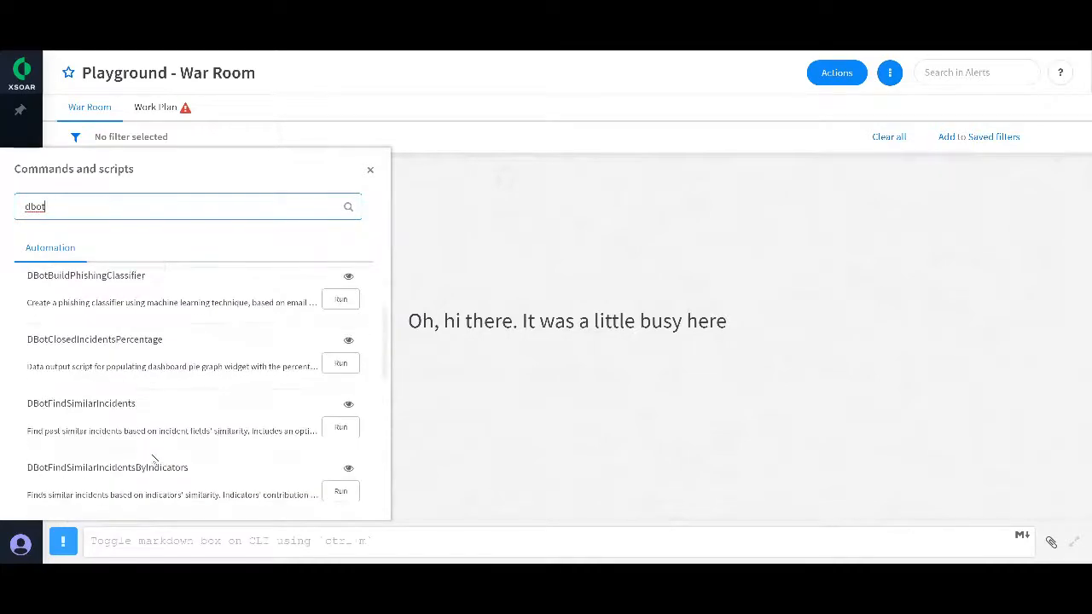
scroll(153, 458, down, 3)
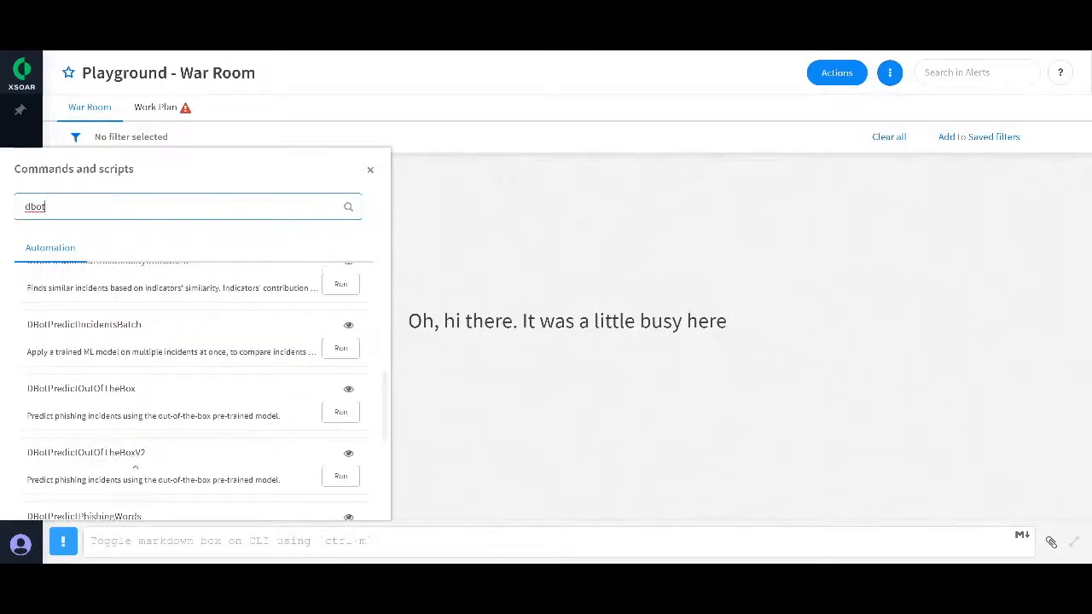
scroll(135, 467, down, 1)
click(338, 470)
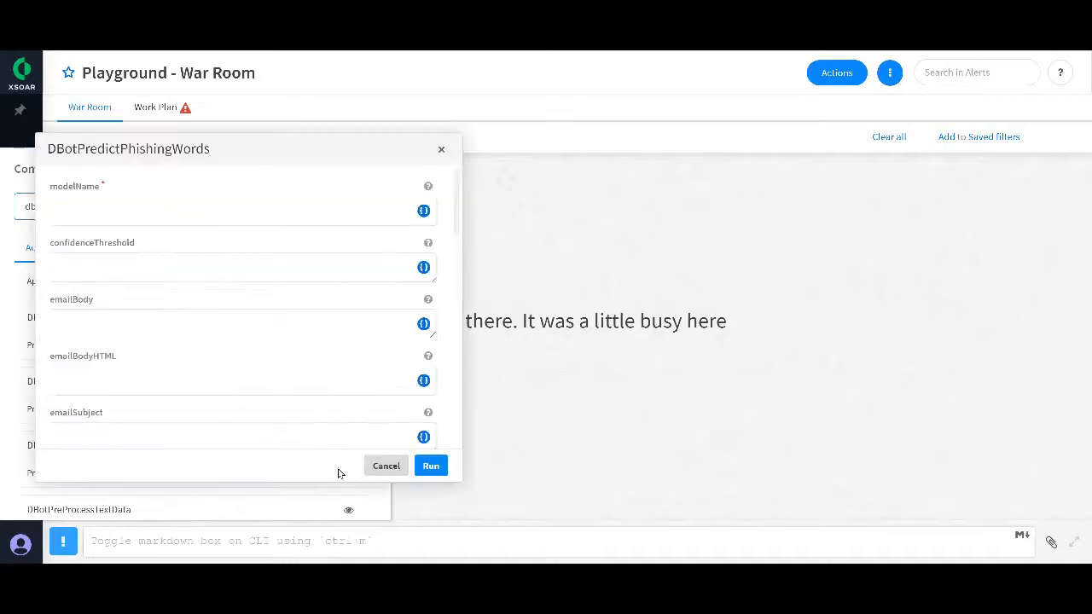
Step: Set the DBotPredictPhishingWords modelName to Sensitivity and its confidenceThreshold to 0.5
click(186, 210)
text(Scr)
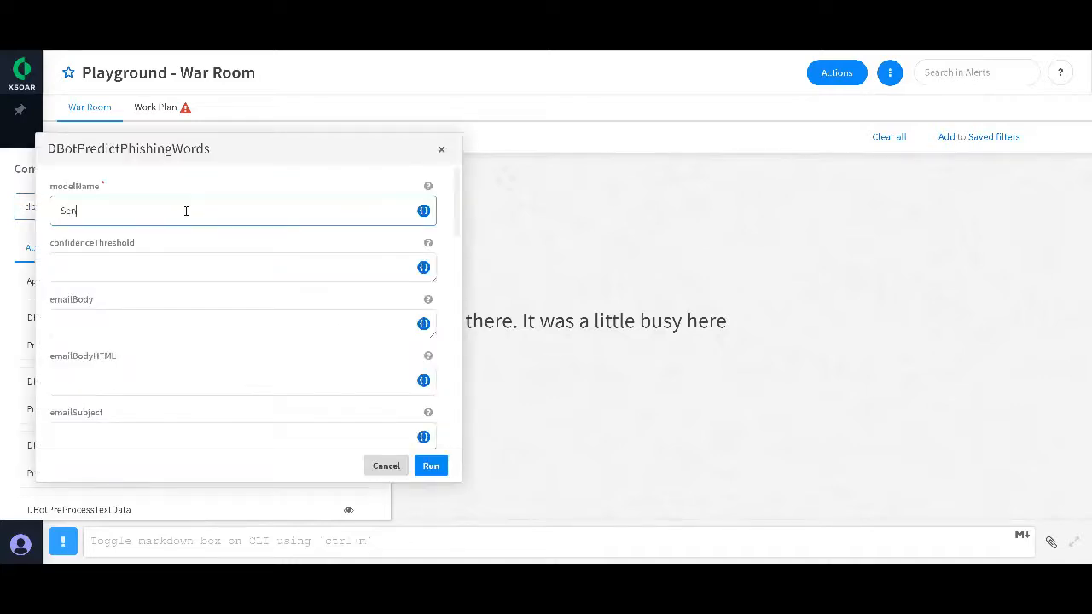
text(sitivity)
click(179, 268)
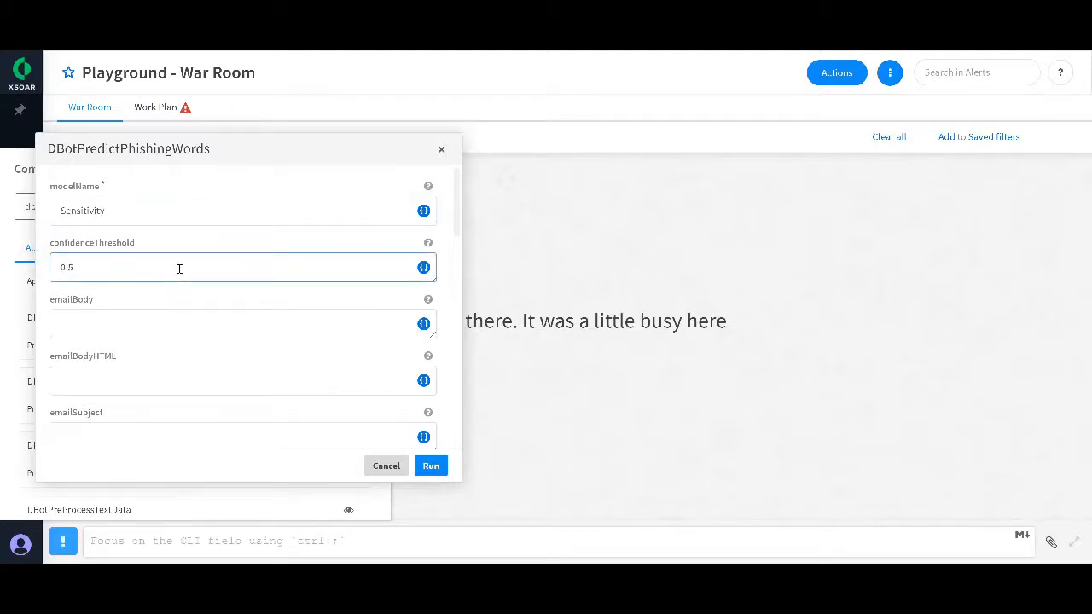
click(174, 318)
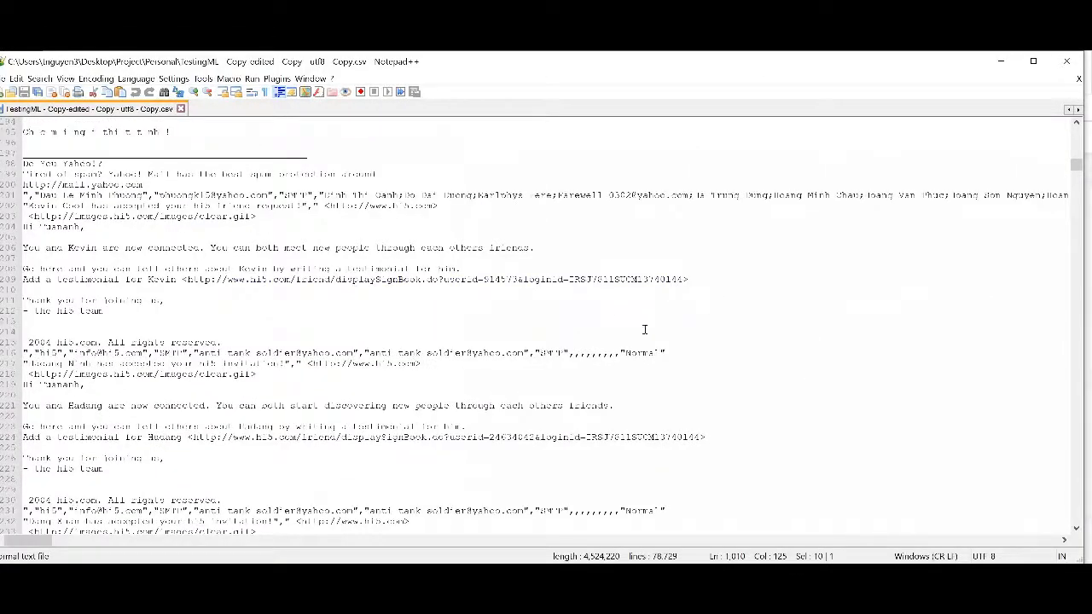
Step: Switch to the email CSV in Notepad++ and find the next record labelled "Normal"
key(ctrl+f)
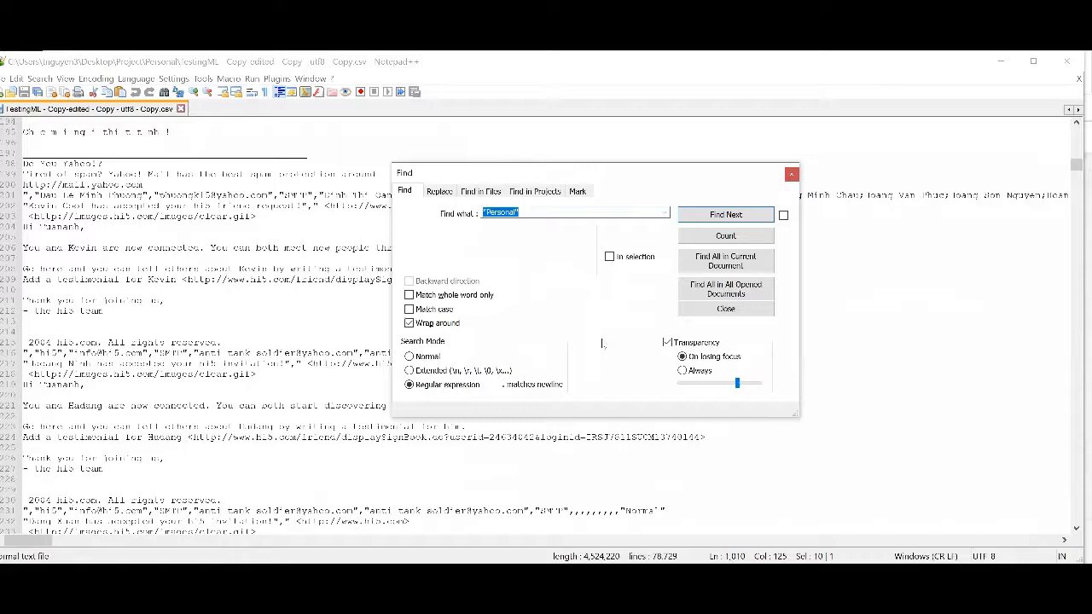
text("Normal")
key(Return)
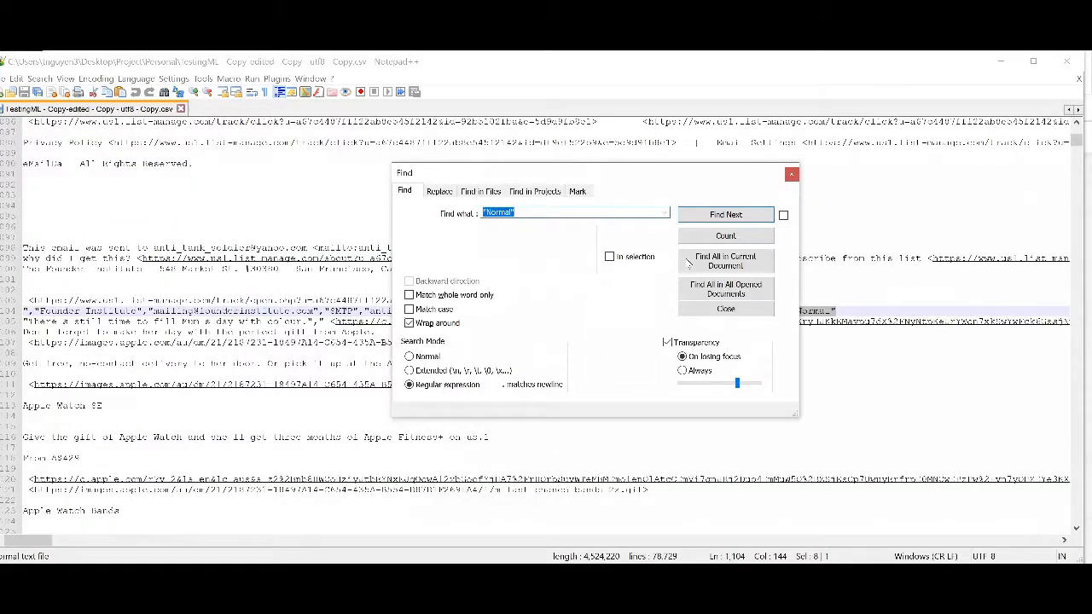
click(792, 175)
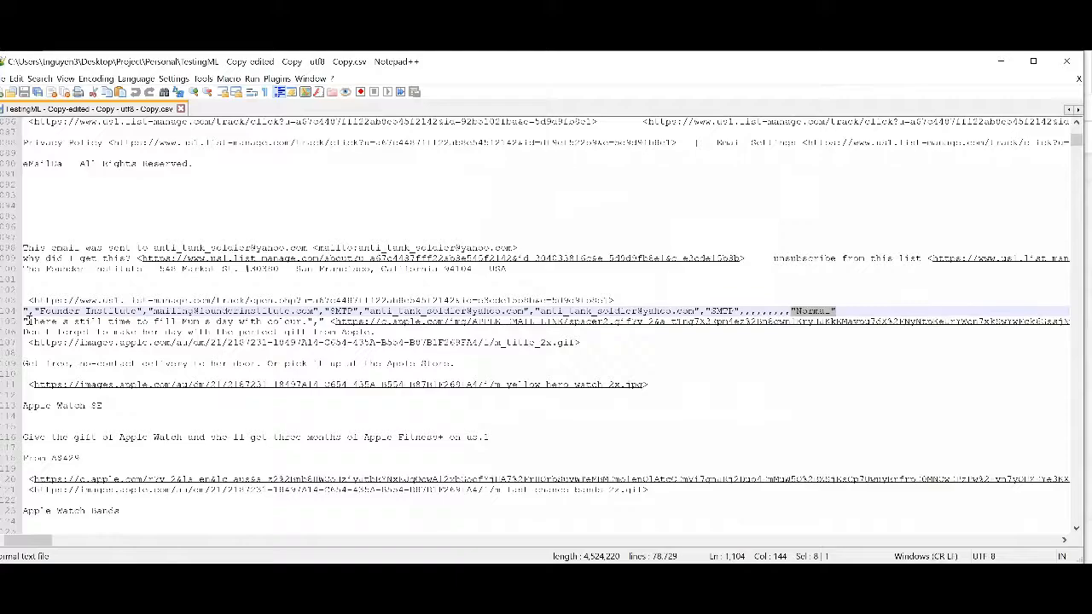
Step: Copy that email's subject "Announcing the Pitch For Progress Competition!" from the CSV into the emailSubject of DBotPredictPhishingWords in XSOAR
scroll(26, 320, up, 12)
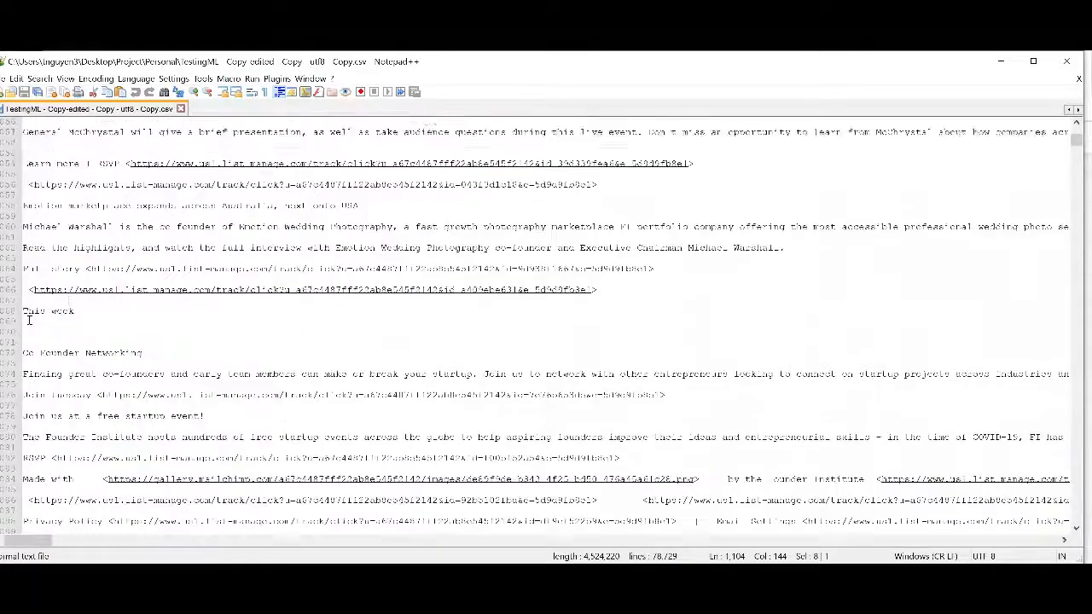
scroll(29, 320, up, 6)
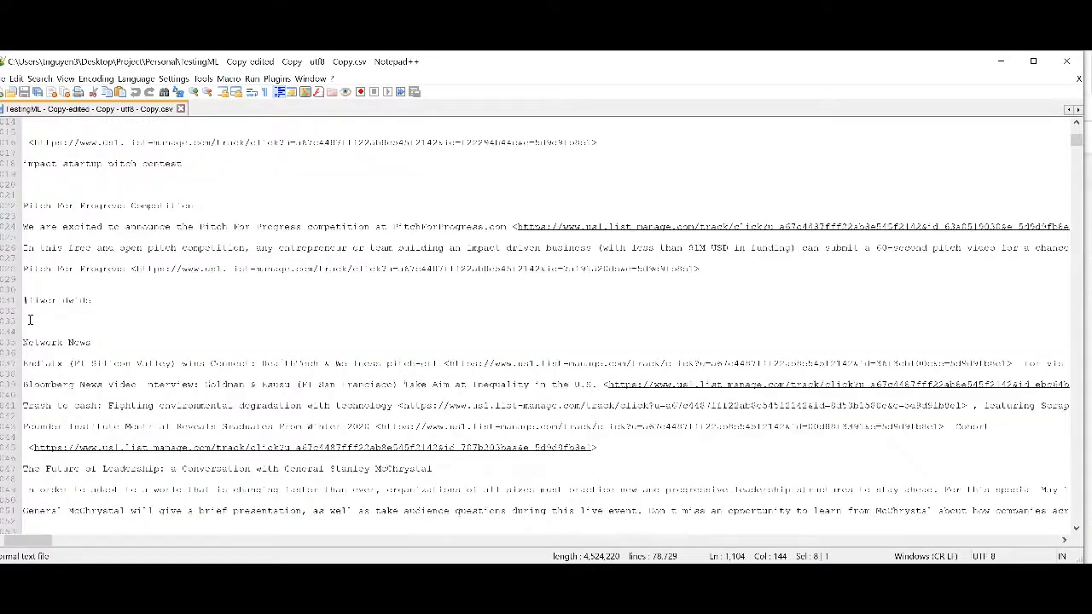
scroll(29, 320, up, 2)
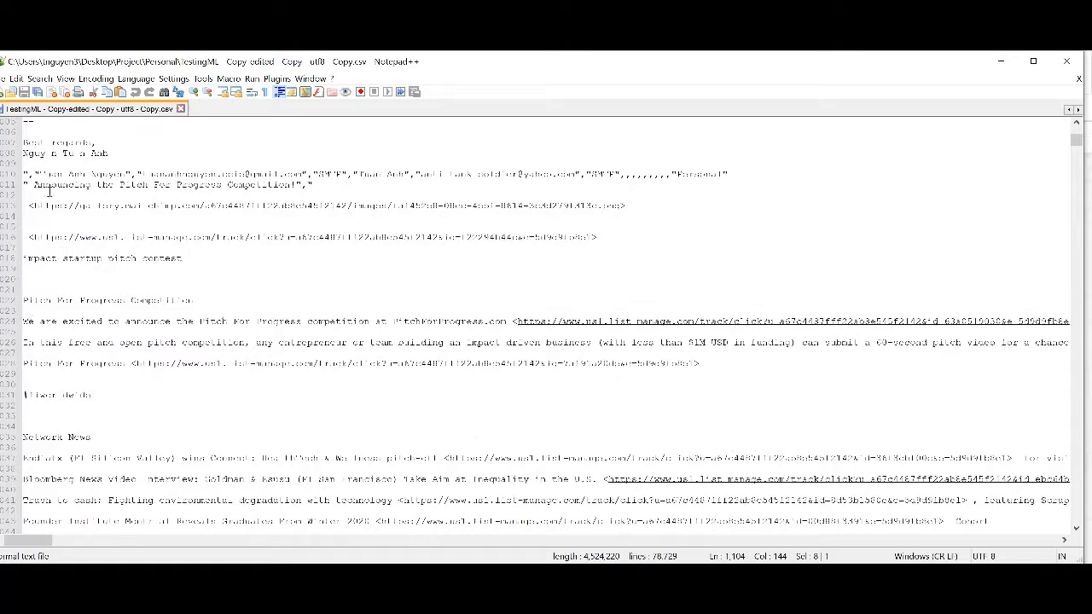
drag(33, 185, 297, 186)
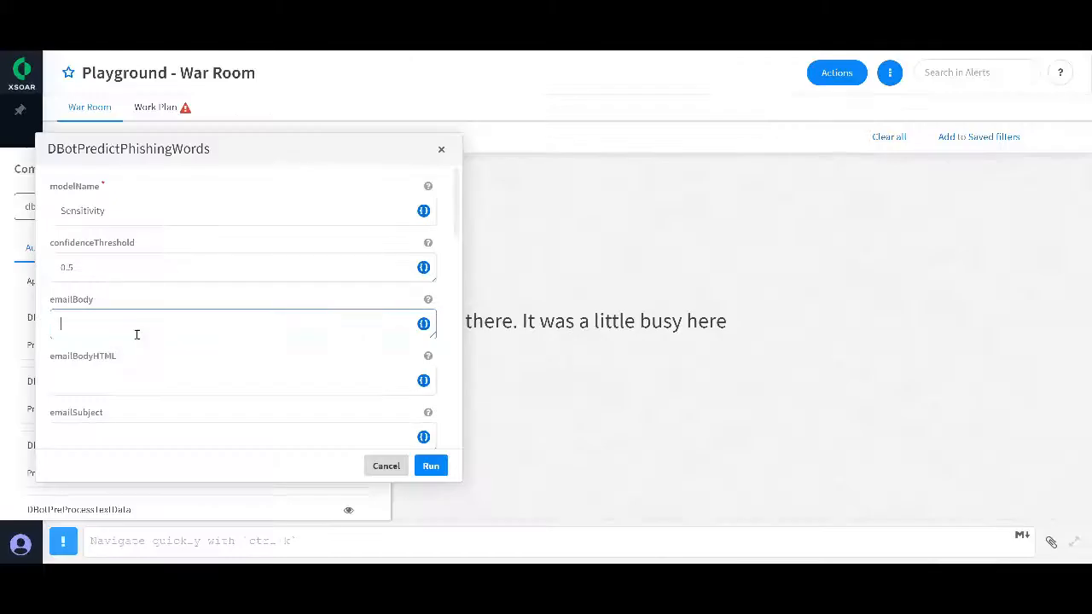
click(109, 430)
text(Announcing The Pitch For Progress Competition!)
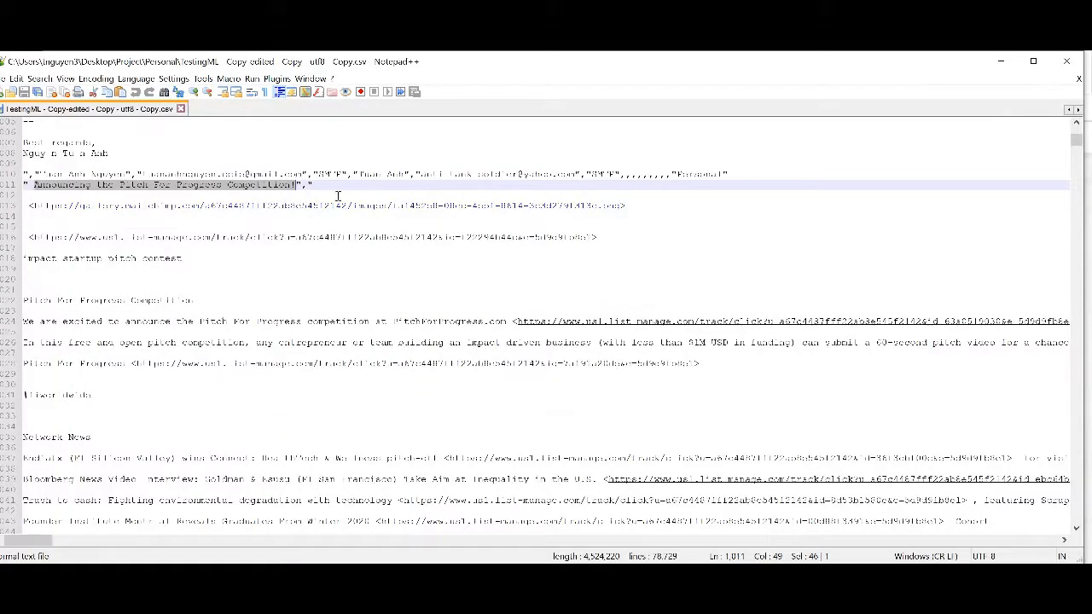
Step: Copy the full body of the Pitch For Progress email from the CSV into the emailBody of DBotPredictPhishingWords in XSOAR
click(323, 186)
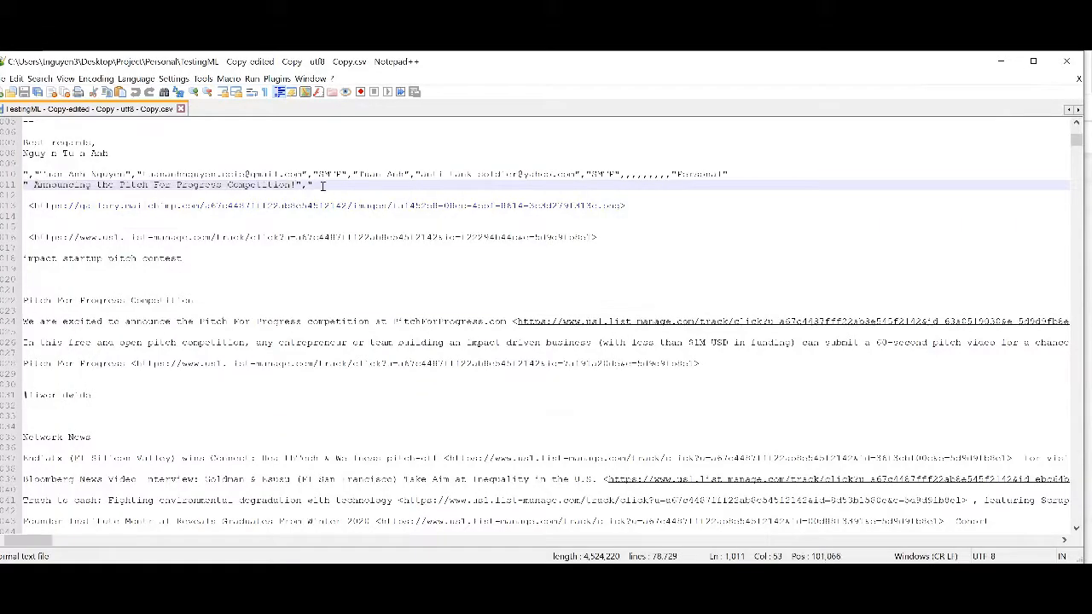
click(32, 204)
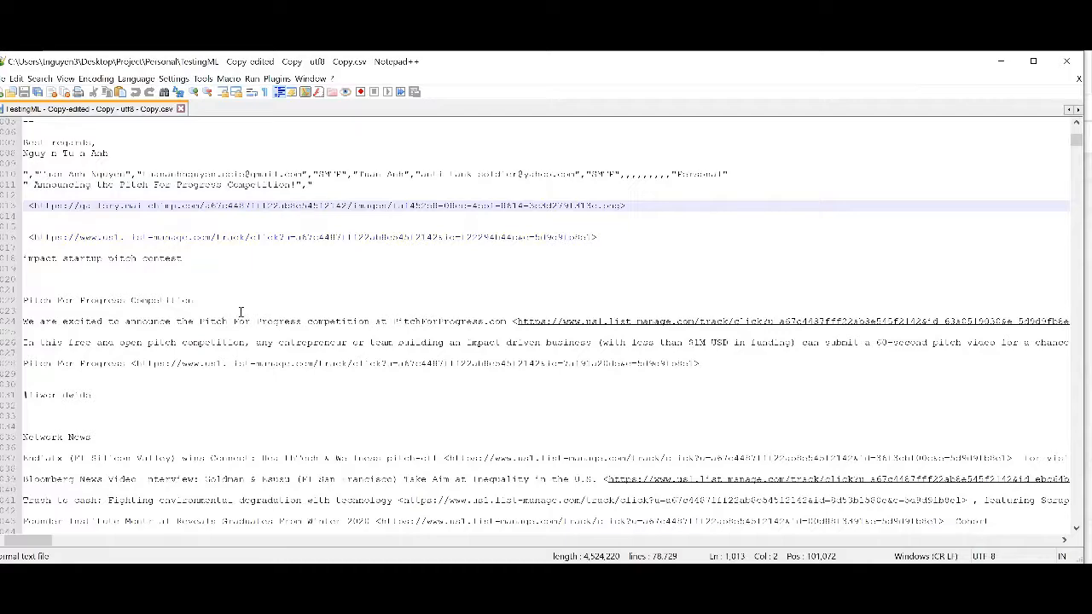
scroll(241, 312, down, 17)
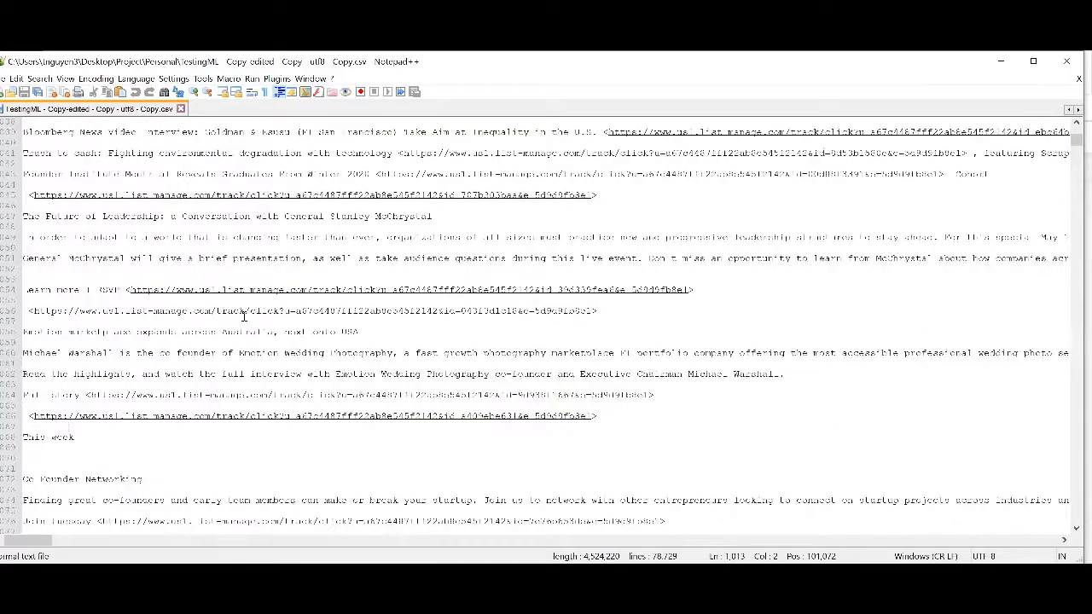
scroll(243, 317, down, 4)
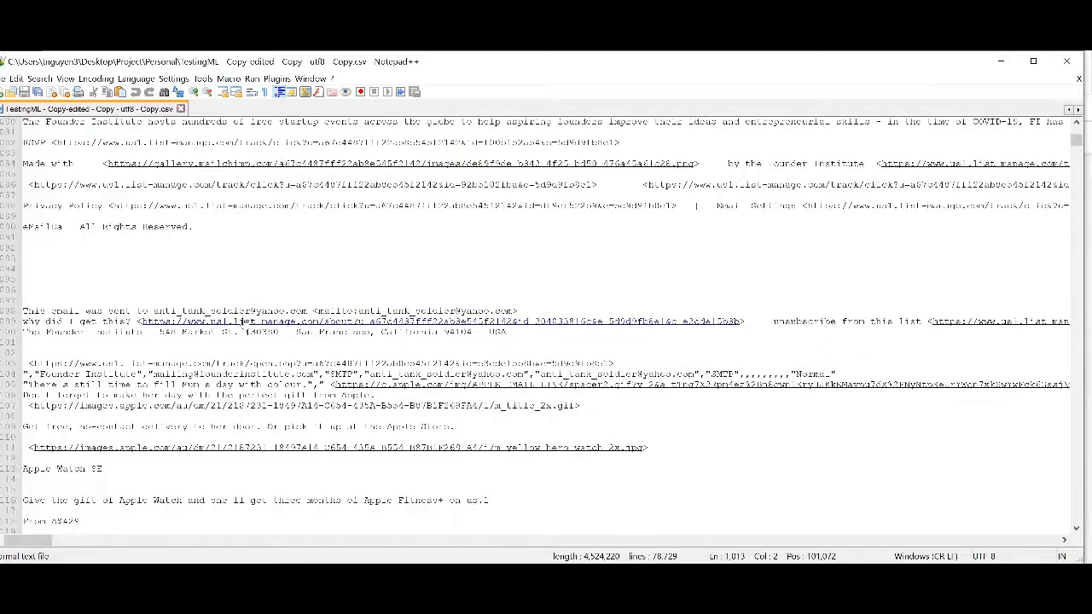
shift+click(622, 363)
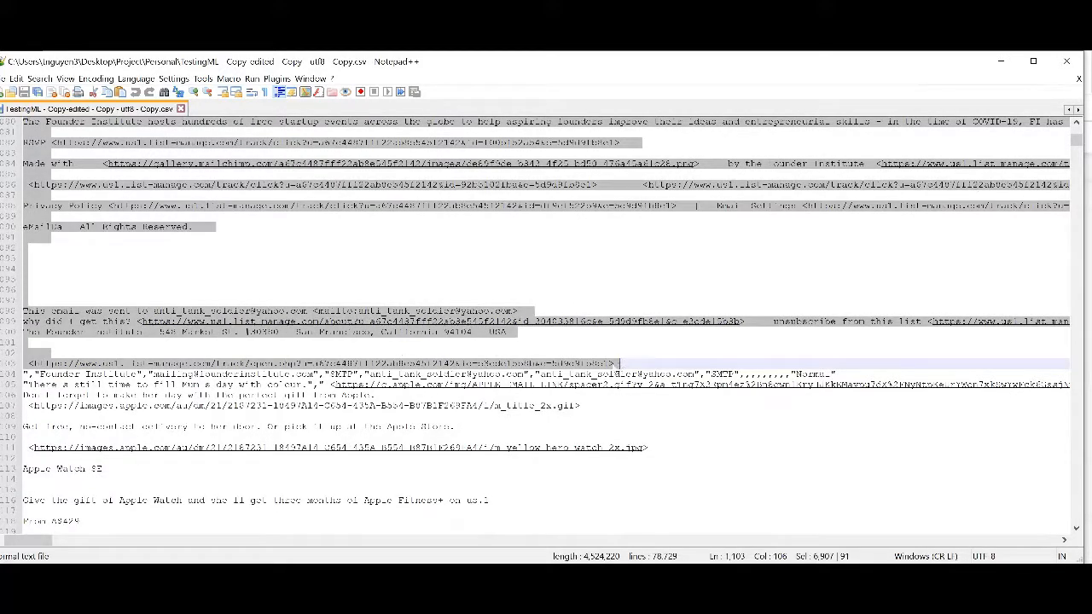
key(alt+Tab)
click(127, 323)
key(ctrl+v)
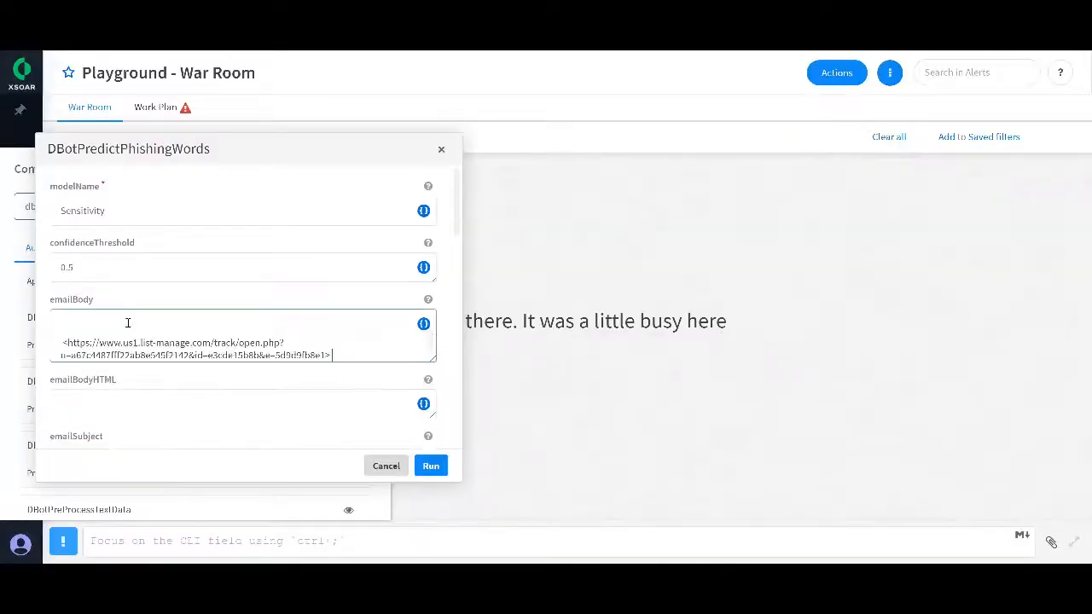
Step: Enter an execution timeout in seconds for DBotPredictPhishingWords and run the automation
scroll(417, 297, down, 5)
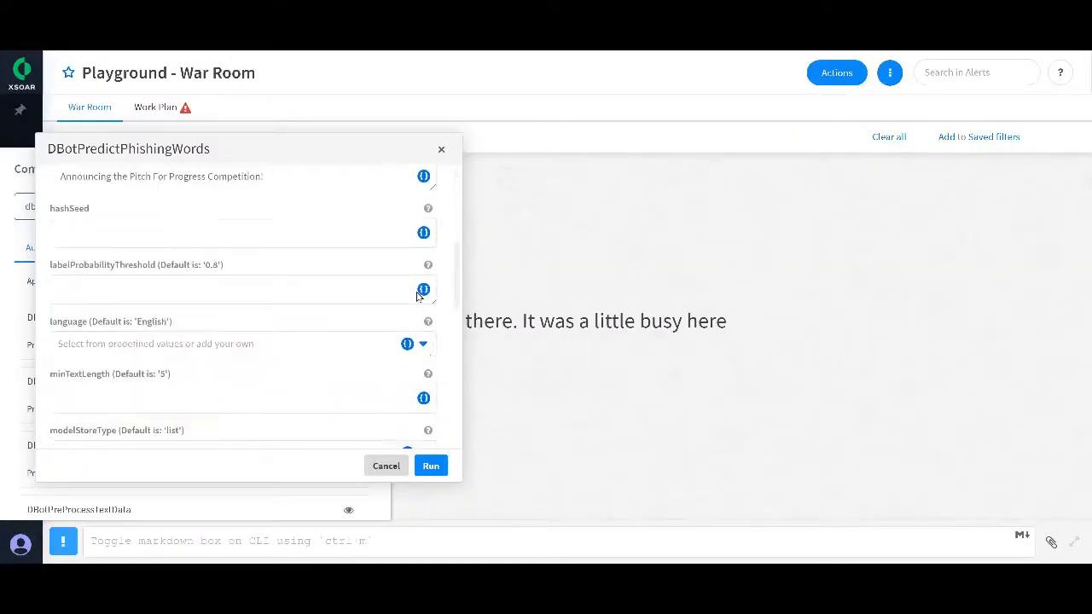
scroll(234, 331, up, 3)
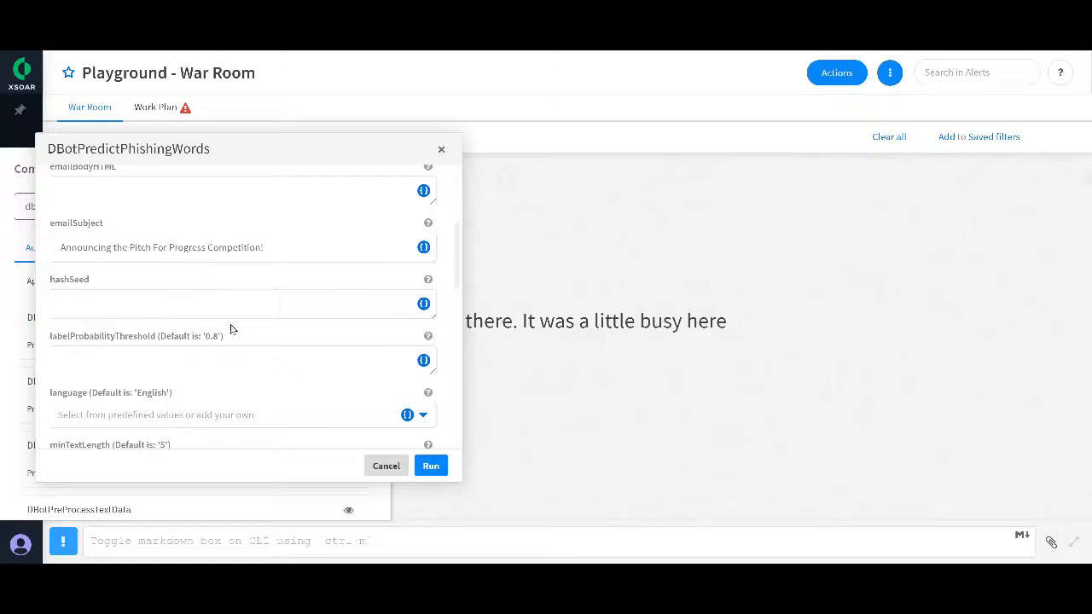
scroll(233, 332, down, 10)
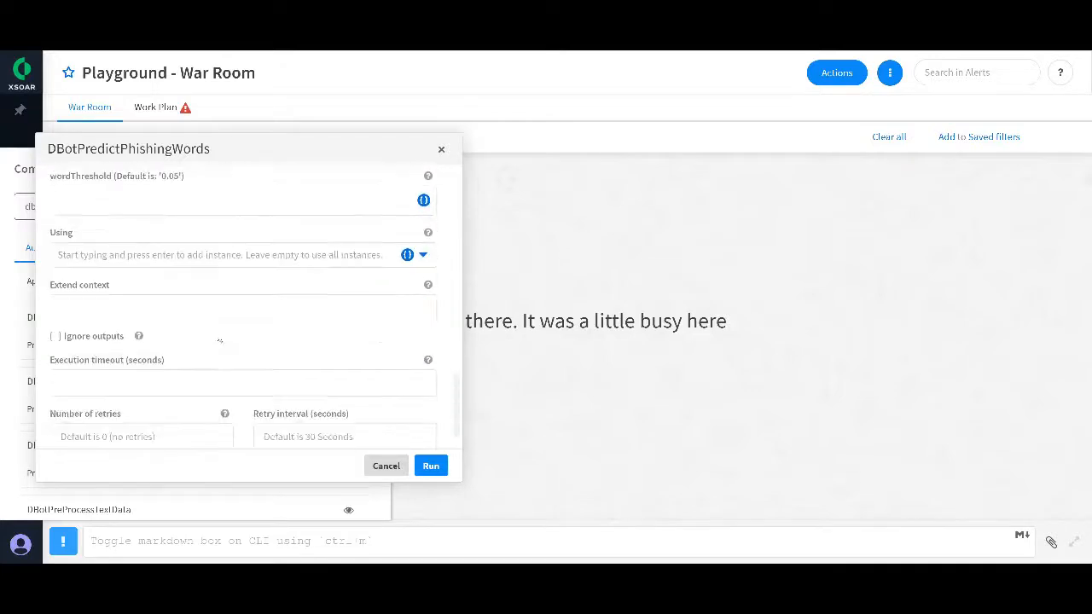
click(186, 359)
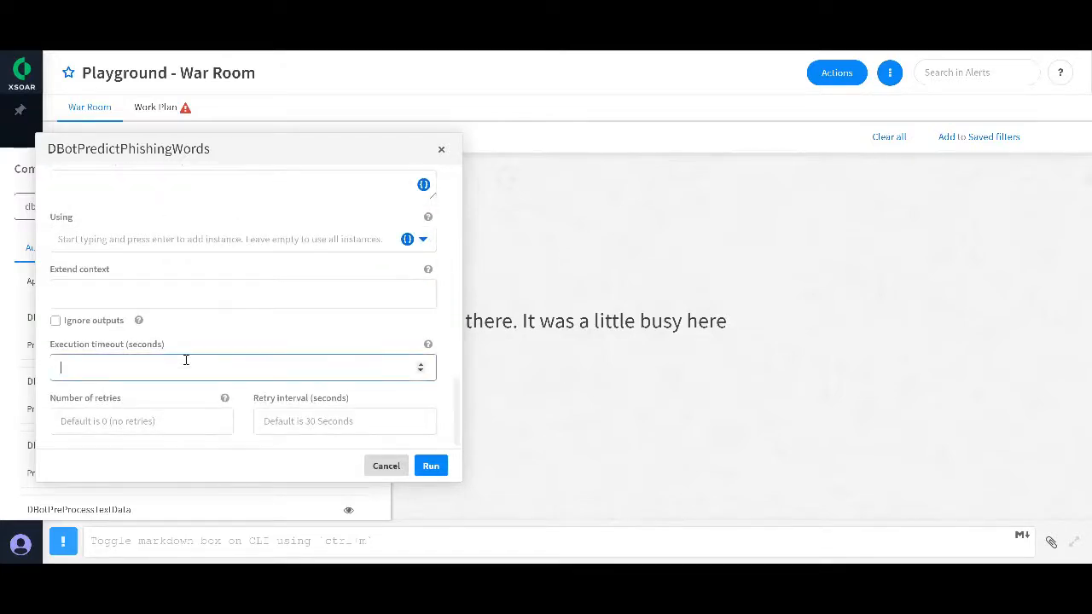
text(100)
text(30)
click(430, 466)
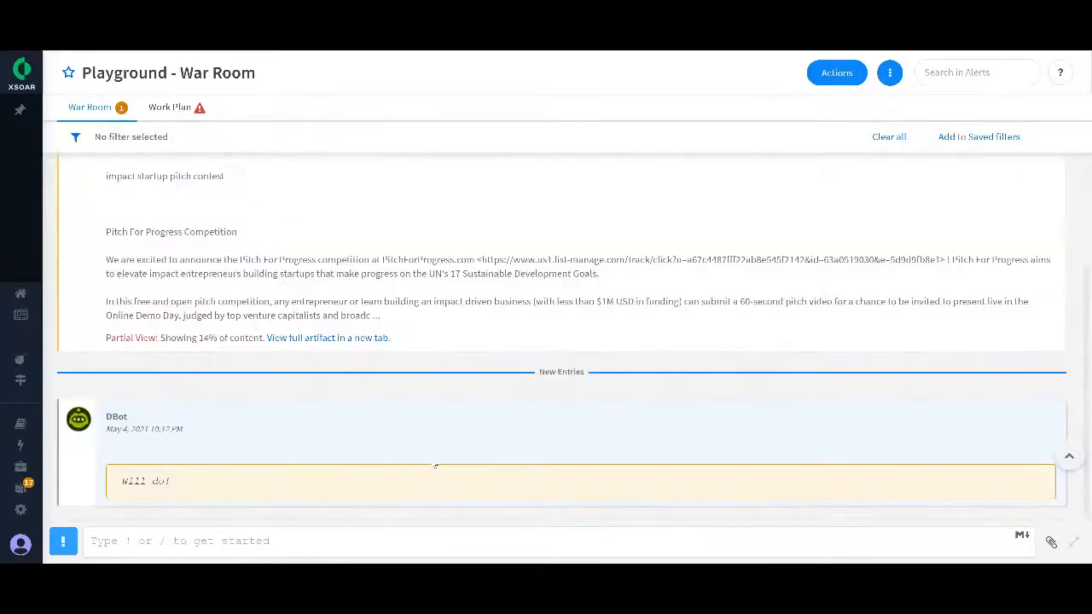
Step: Review the DBot Predict Phishing Words output in the War Room, including the highlighted text, the predicted label and the confidence
scroll(596, 367, up, 3)
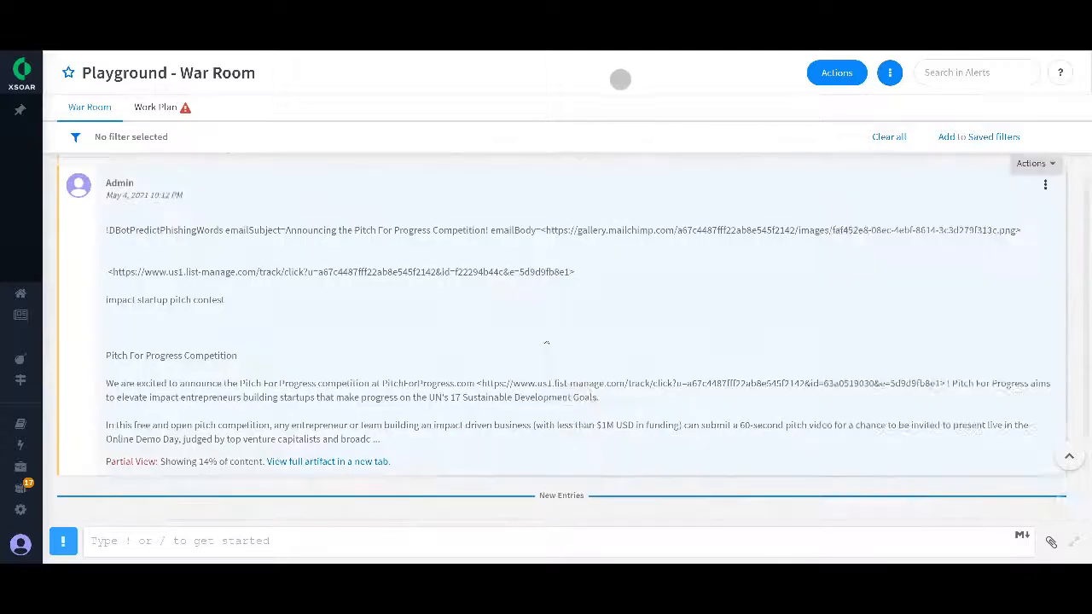
scroll(406, 350, down, 3)
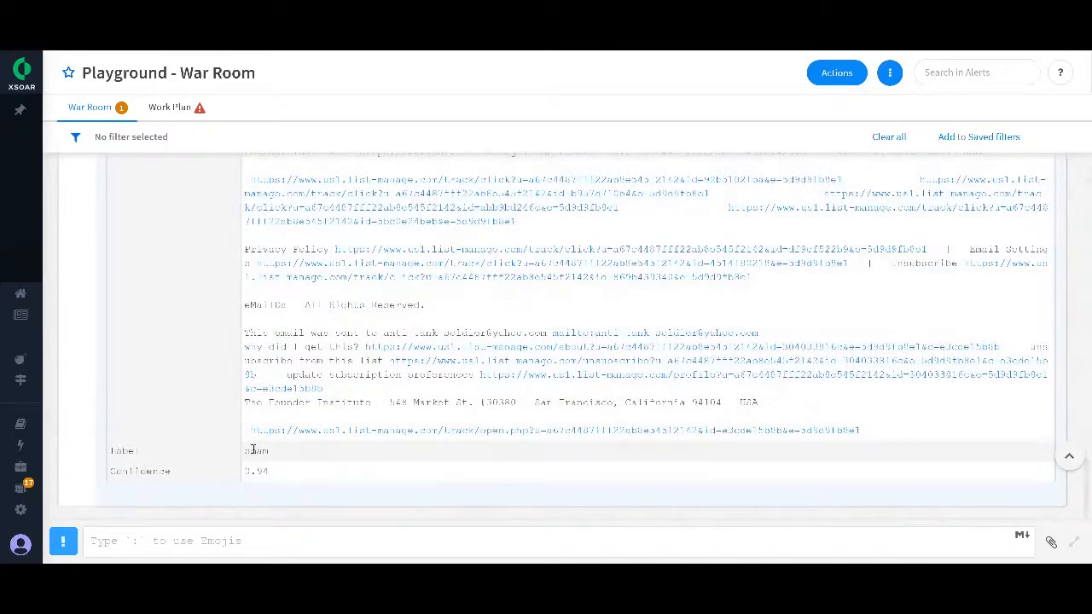
drag(252, 451, 244, 472)
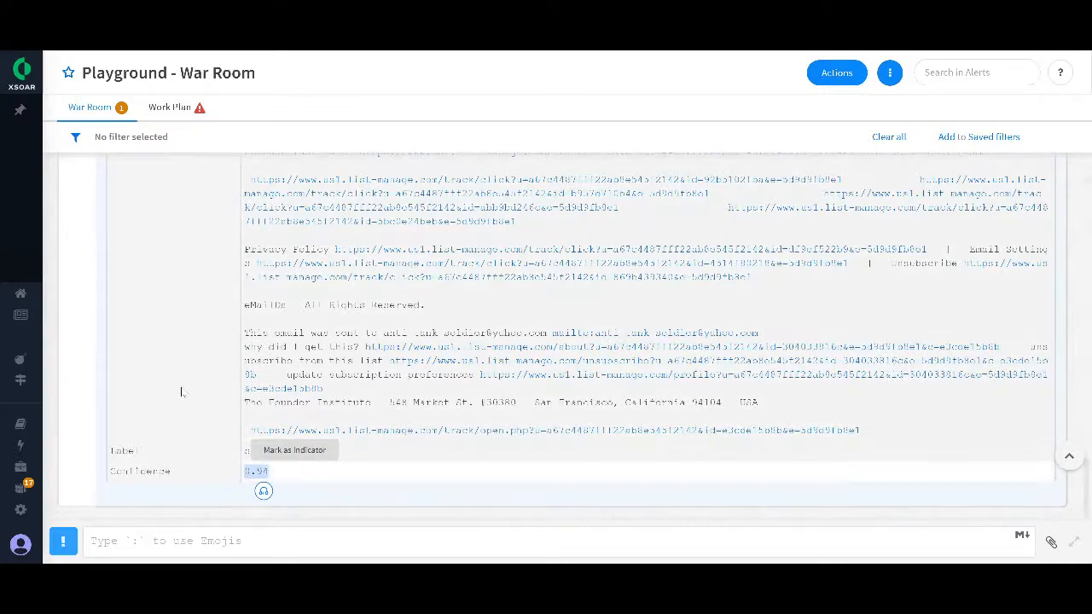
scroll(181, 393, up, 10)
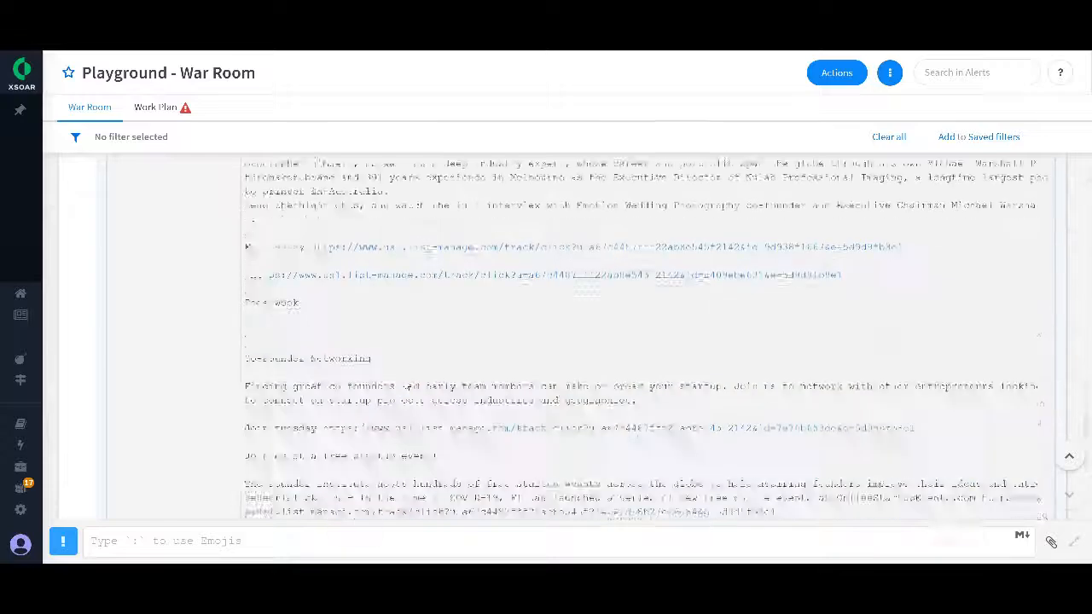
scroll(405, 389, up, 10)
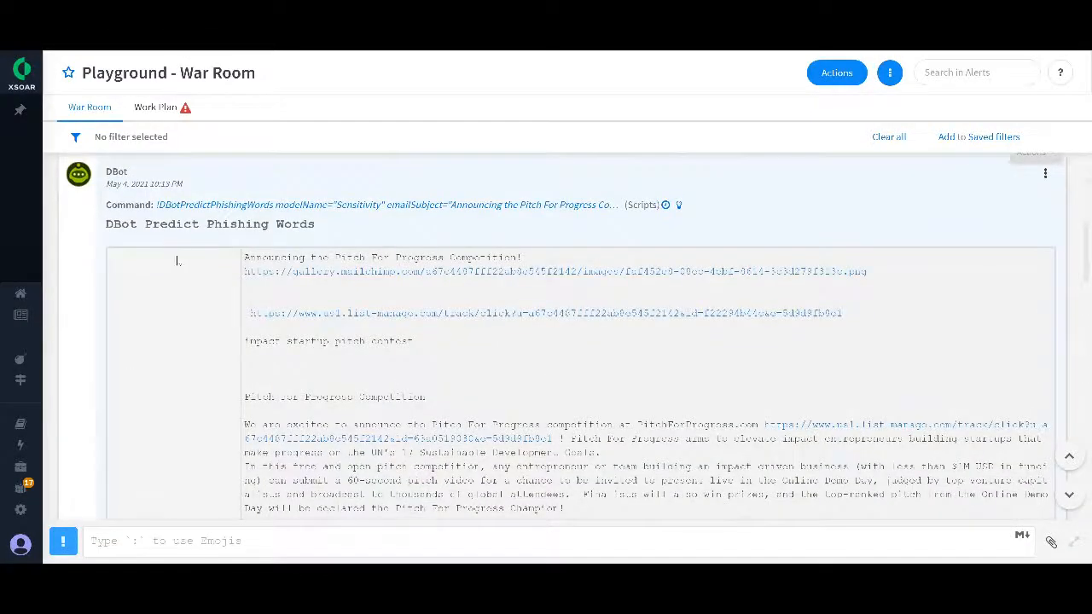
scroll(216, 319, down, 10)
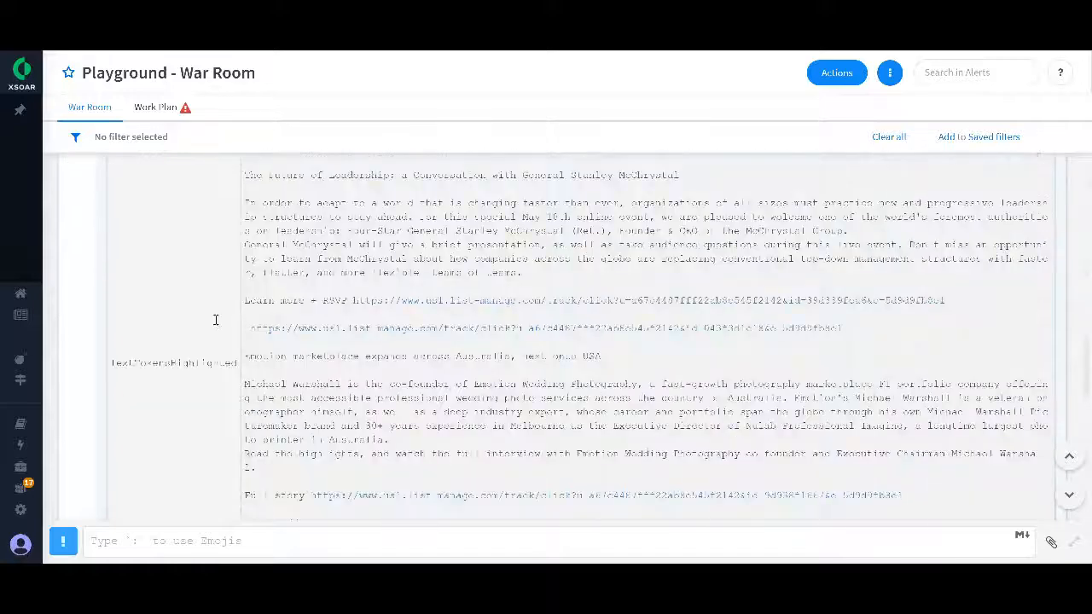
scroll(337, 379, down, 10)
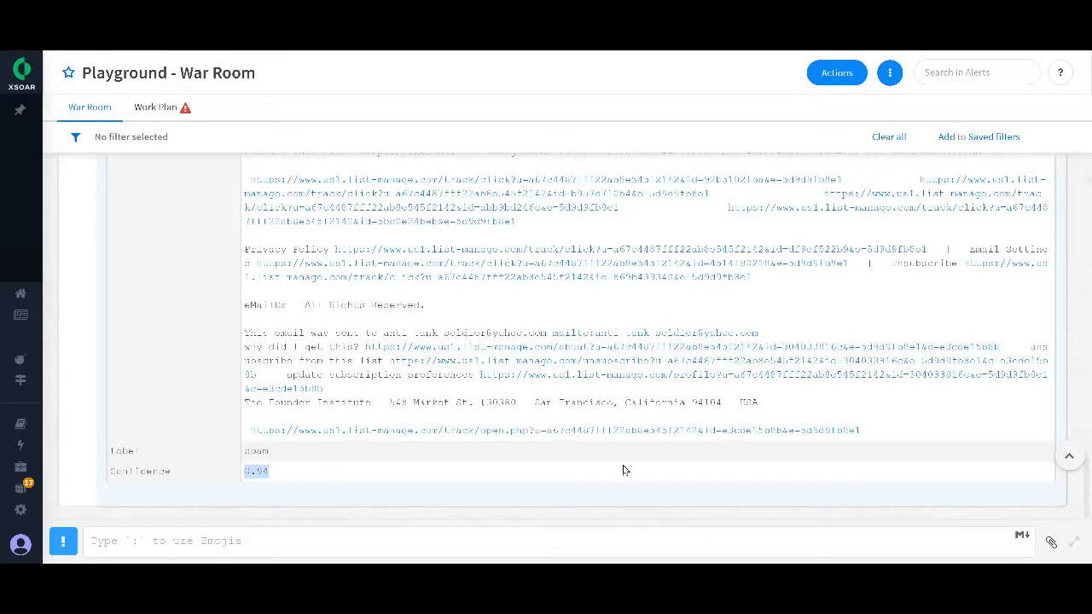
click(278, 476)
double_click(273, 457)
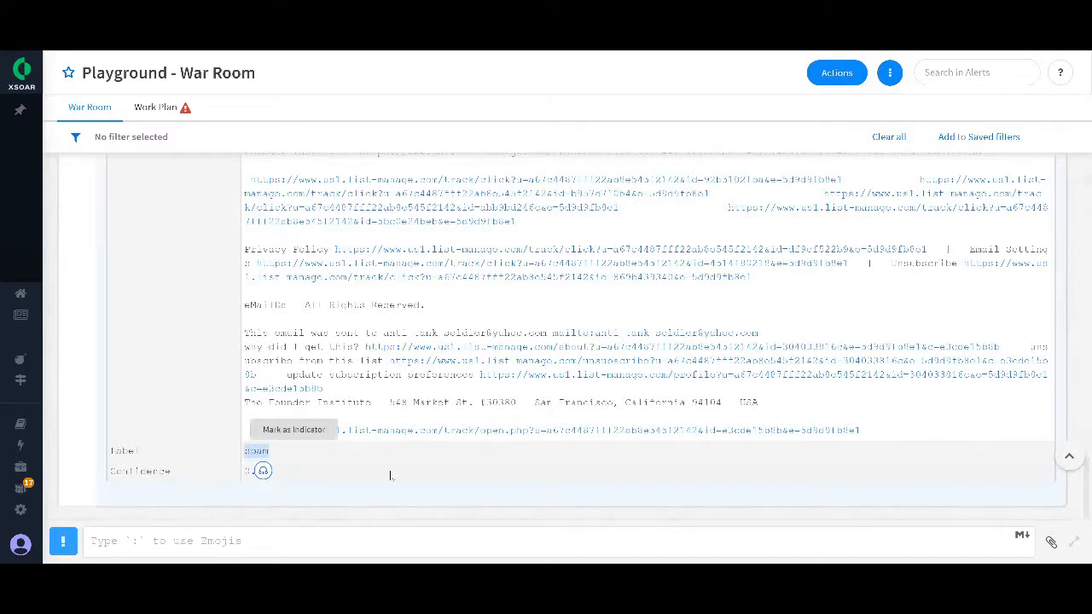
Step: Open the oversized DBotPredictPhishingWords result entry from the War Room in a new tab
click(486, 472)
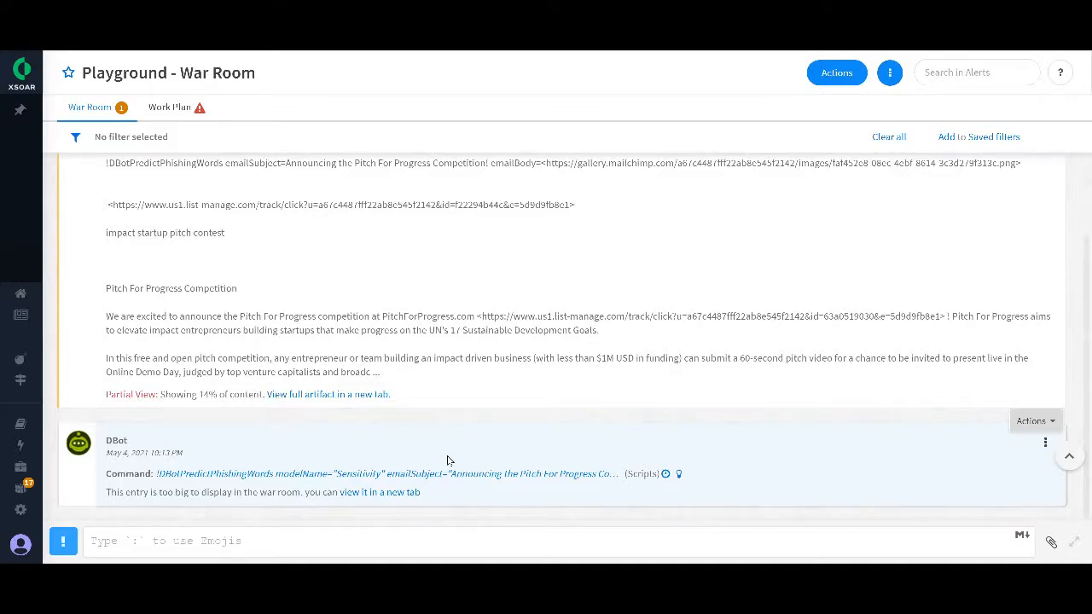
click(398, 493)
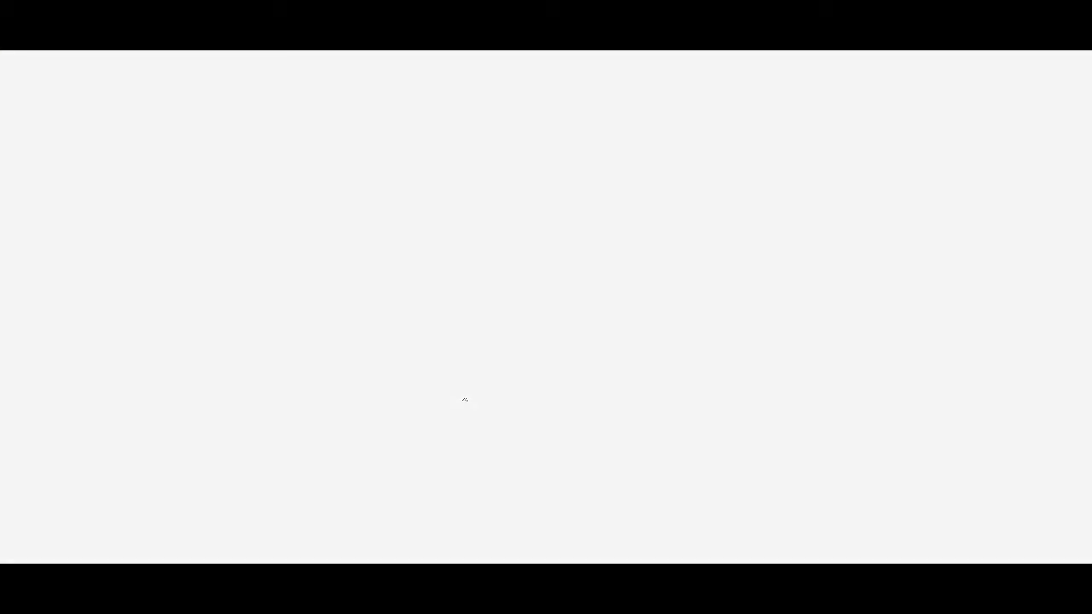